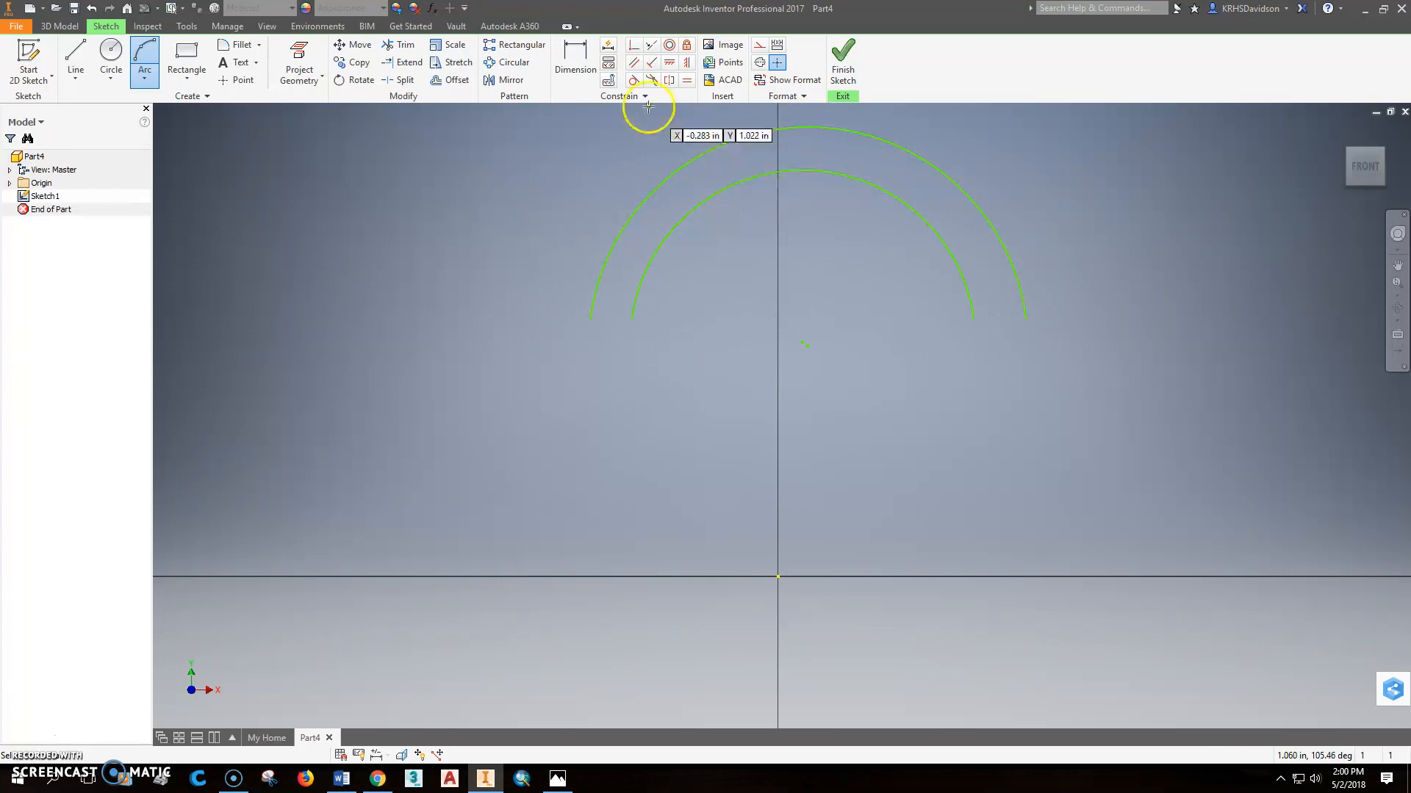
- Make the inner and outer arcs concentric
click(669, 45)
click(870, 190)
click(897, 142)
- Draw the left leg with lines running down from the outer arc's left end, across the bottom and up to the inner arc
click(74, 53)
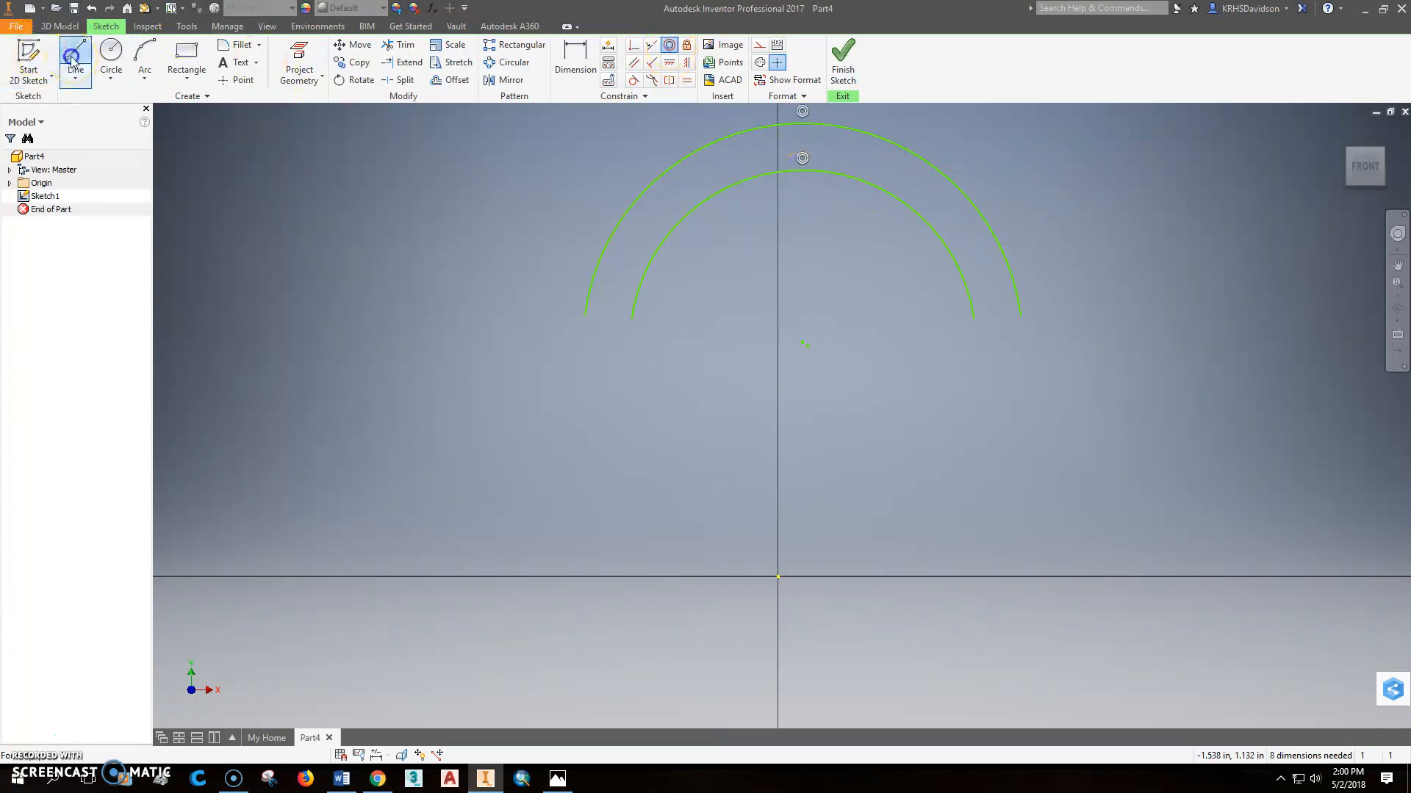
click(584, 317)
click(584, 687)
click(644, 687)
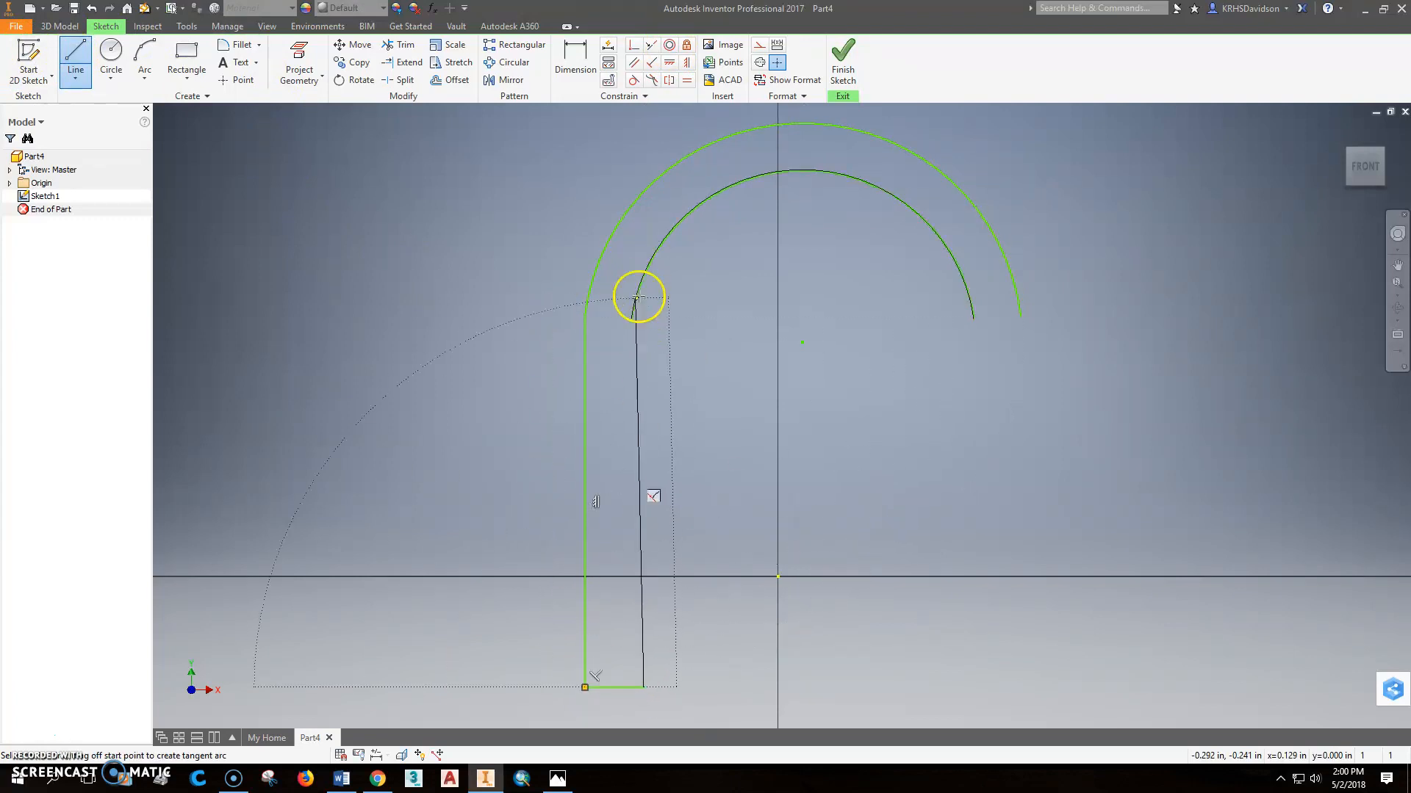
click(632, 315)
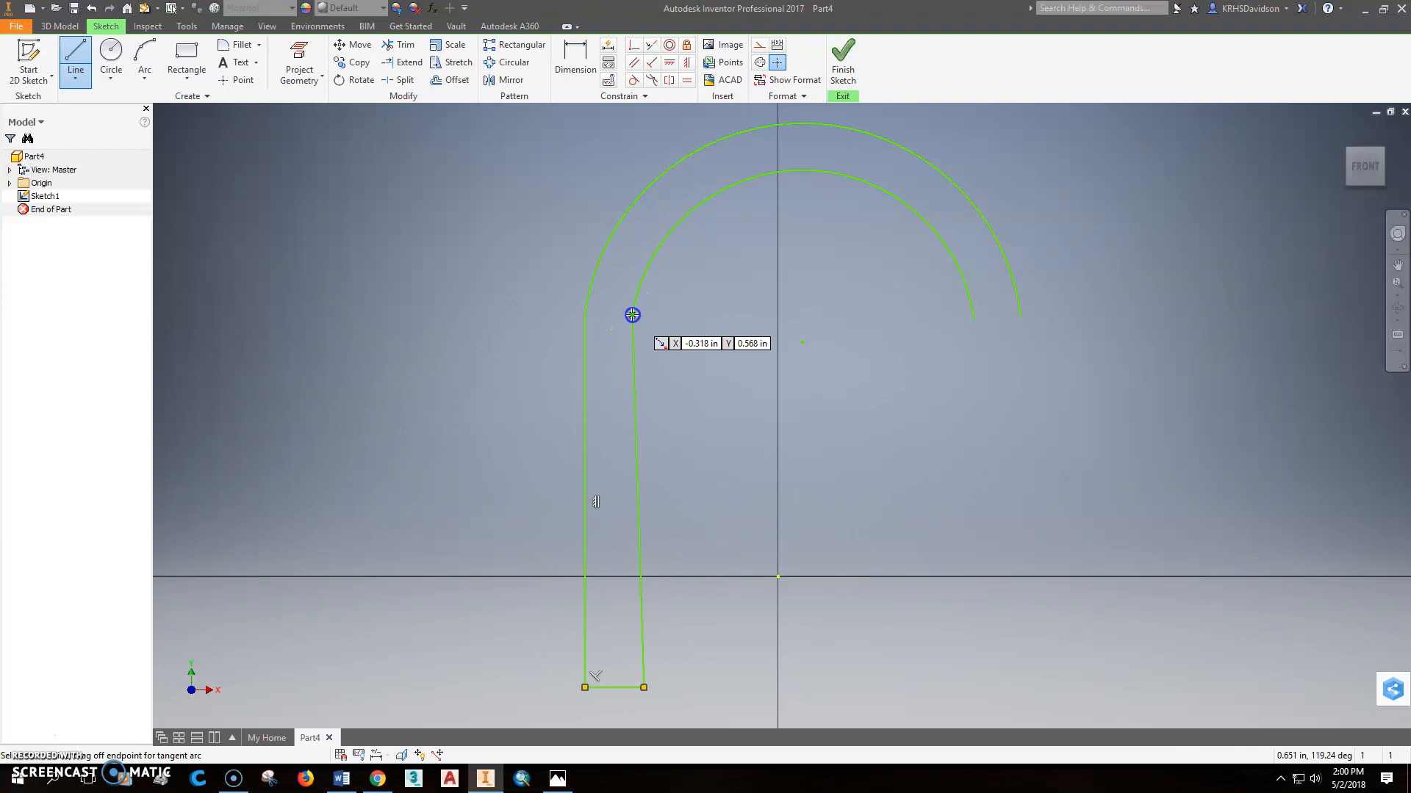
key(Escape)
- Draw the right leg with lines running down from the inner arc's right end, across the bottom and up to the outer arc
click(111, 55)
click(76, 55)
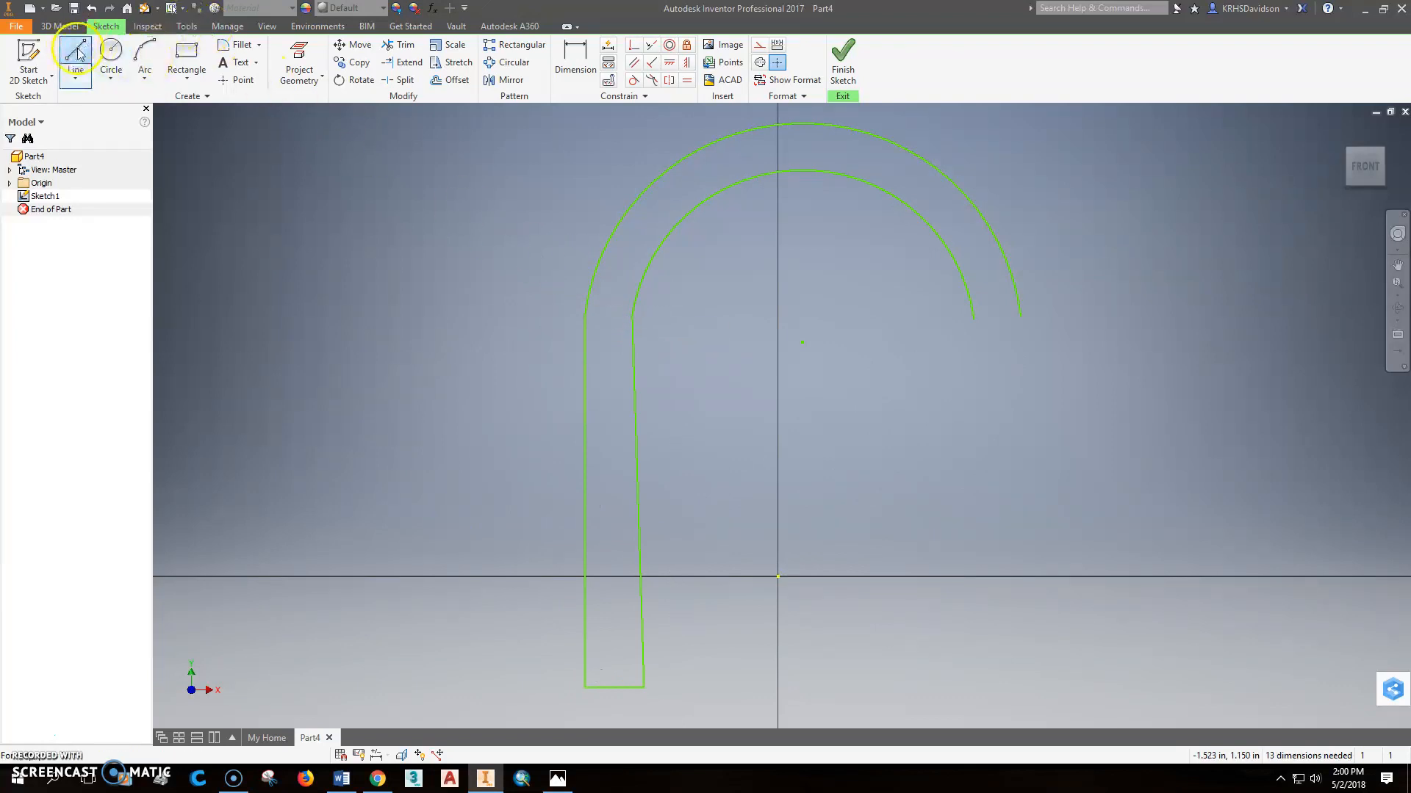
click(973, 318)
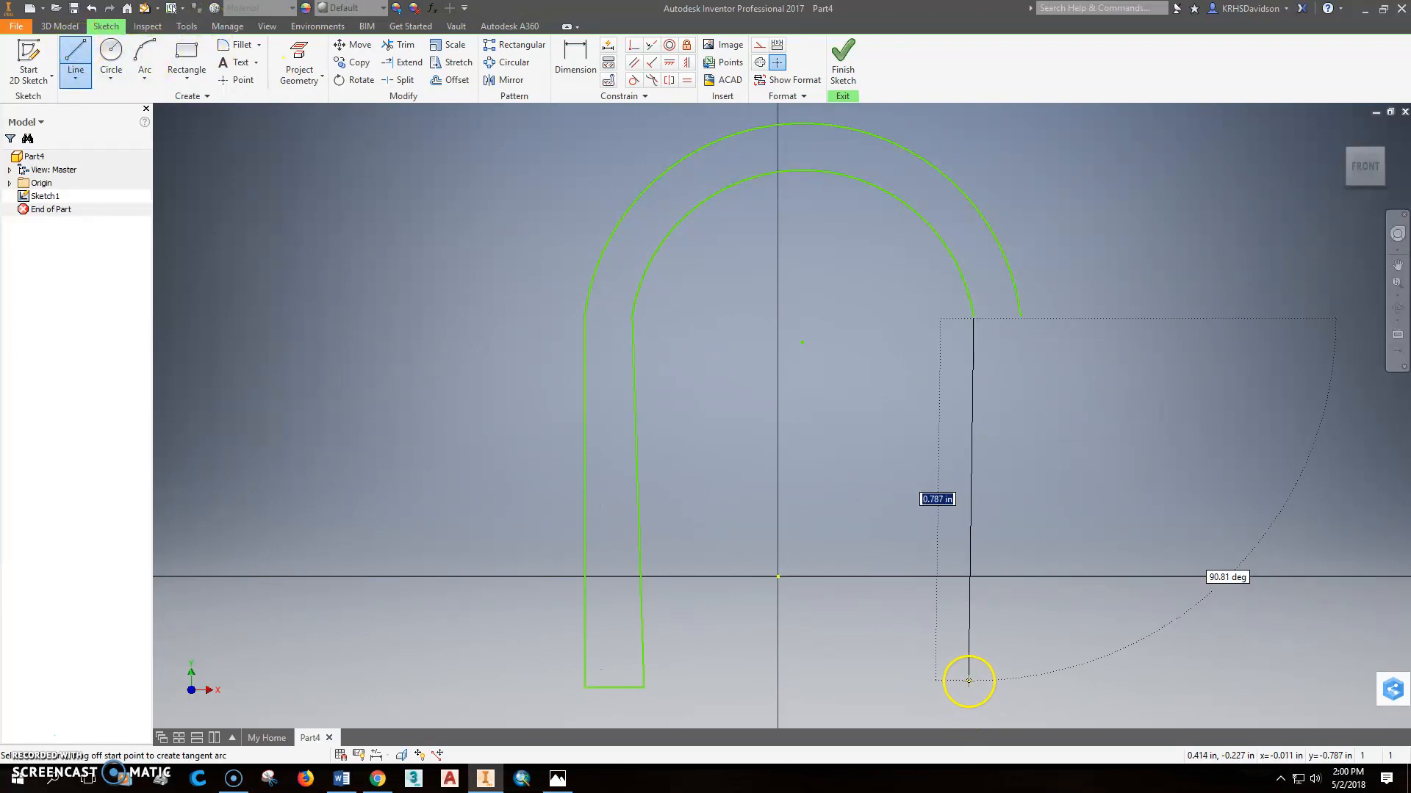
click(974, 687)
click(1030, 690)
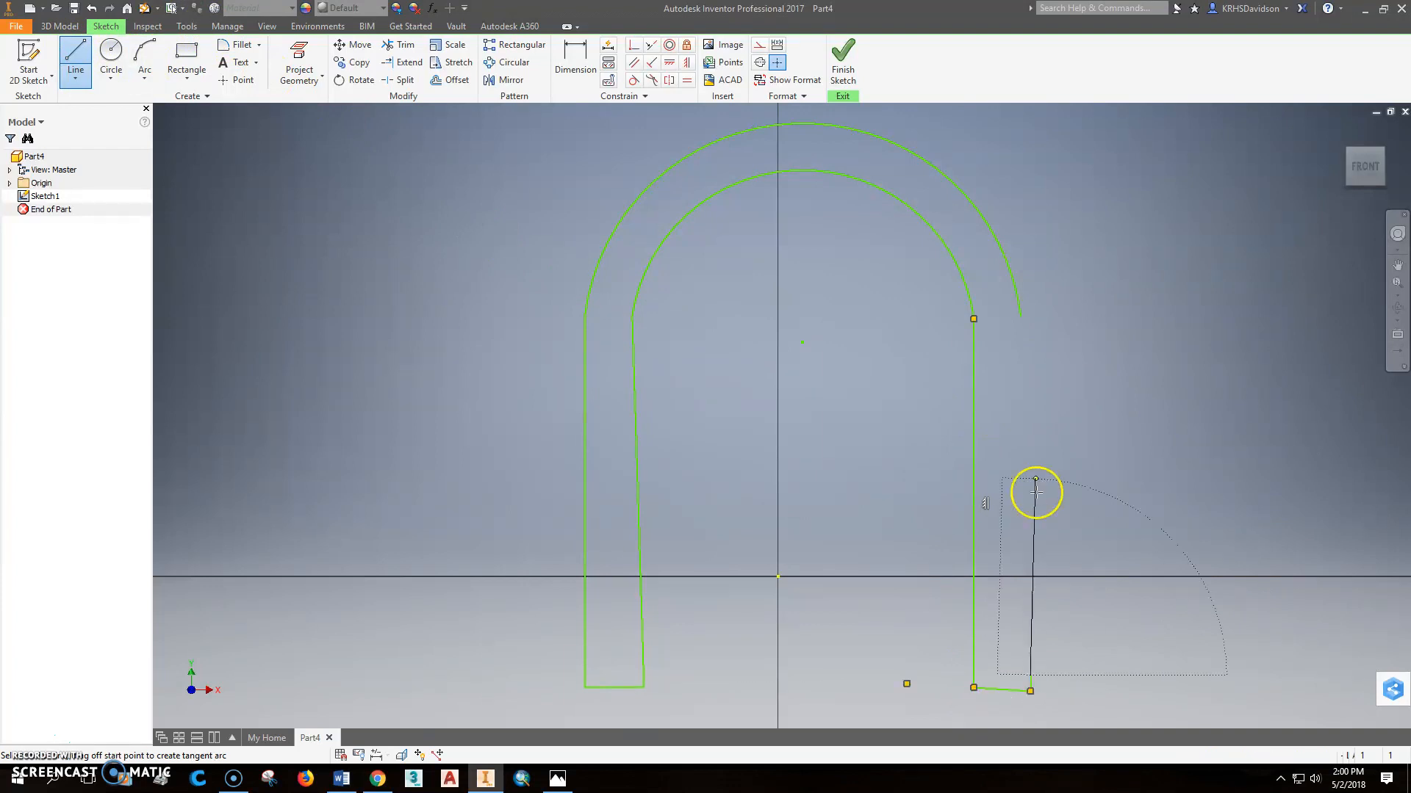
click(1017, 315)
key(Escape)
- Constrain the inner and outer lines of each leg parallel to each other
scroll(1037, 405, down, 3)
scroll(1036, 404, up, 4)
scroll(1036, 411, down, 1)
middle_drag(1036, 411, 1025, 321)
click(634, 64)
click(601, 372)
click(653, 372)
click(645, 391)
click(964, 392)
click(316, 135)
click(967, 382)
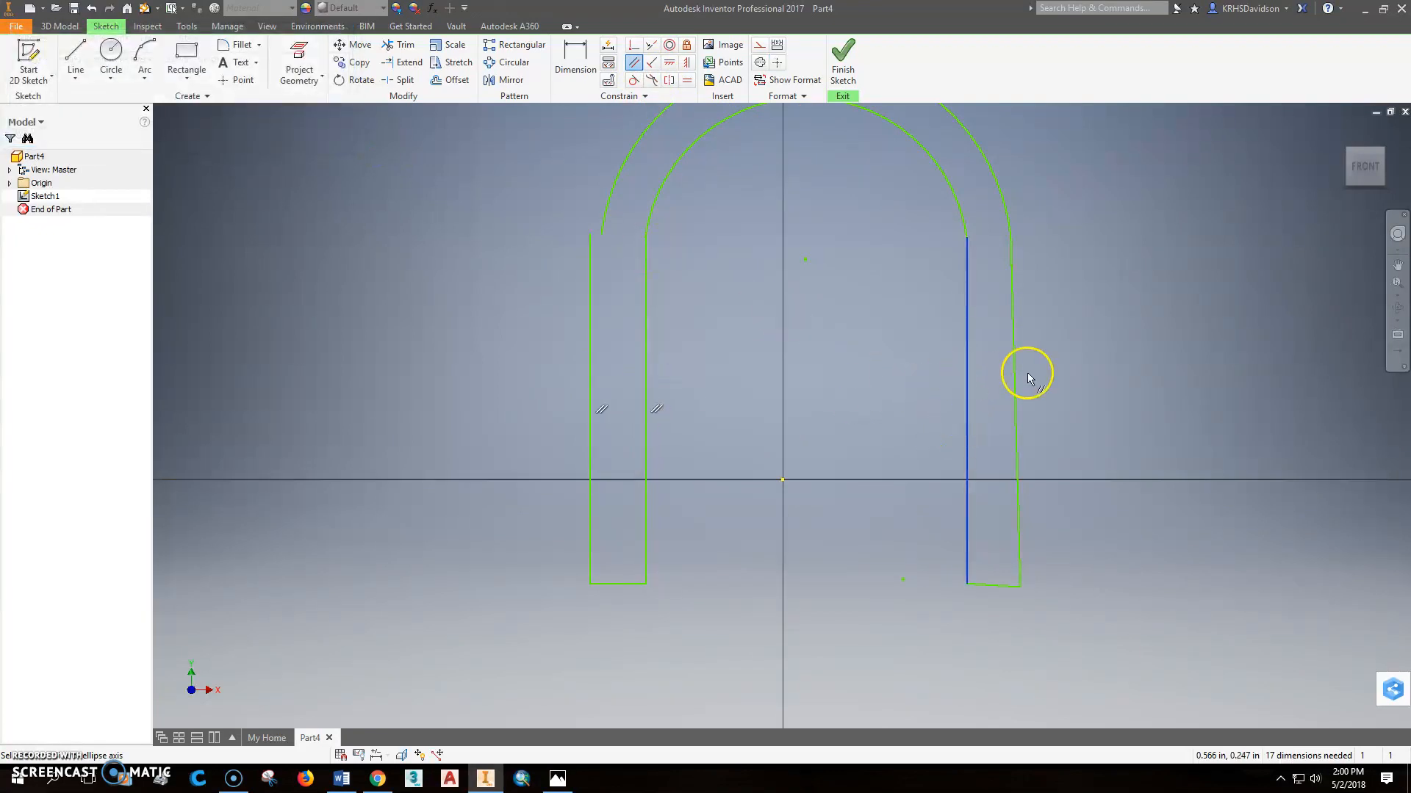
click(1014, 376)
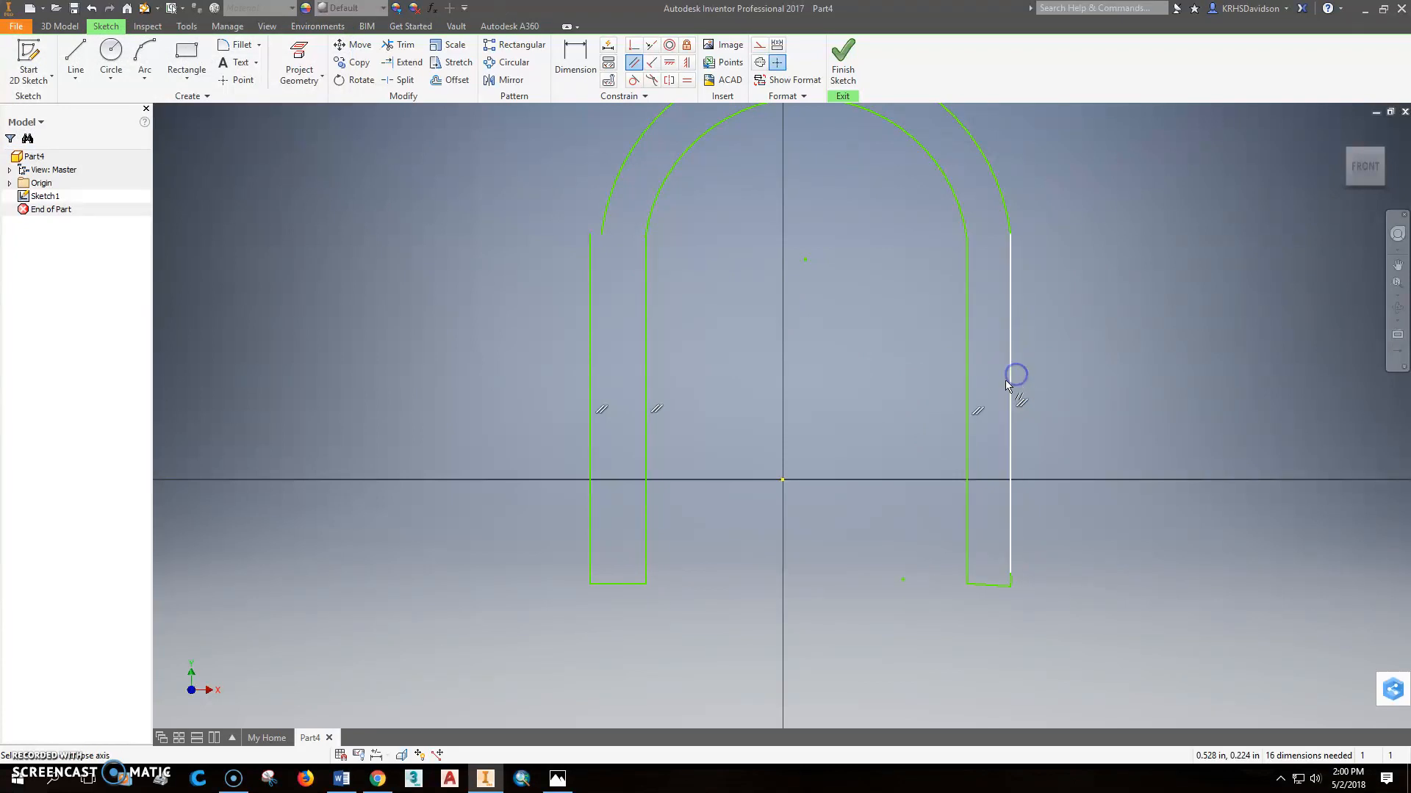
- Make the bottom edges of the left and right legs collinear
click(671, 68)
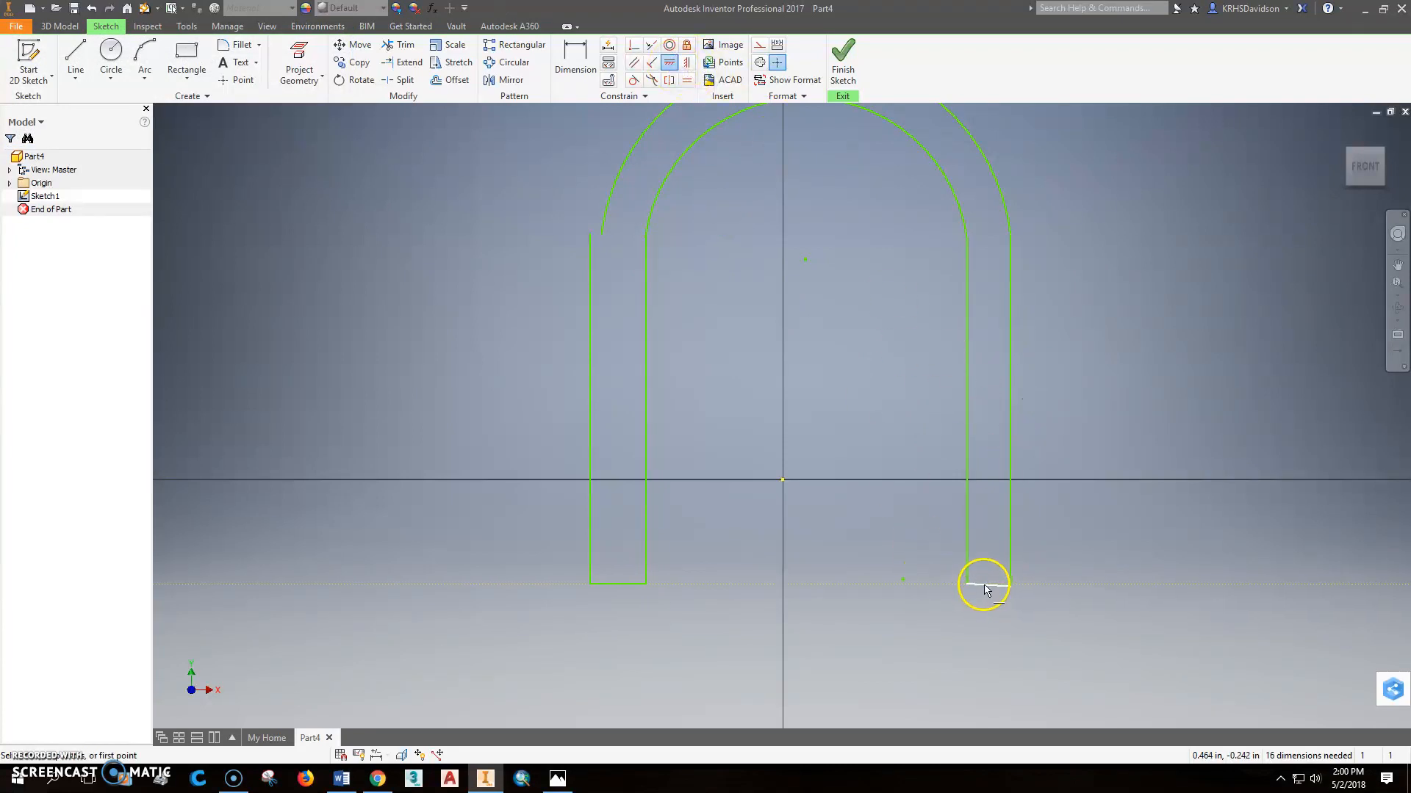
click(651, 47)
click(619, 583)
click(982, 584)
middle_drag(671, 403, 660, 500)
- Make the left leg's inner line tangent to the inner arc
click(633, 80)
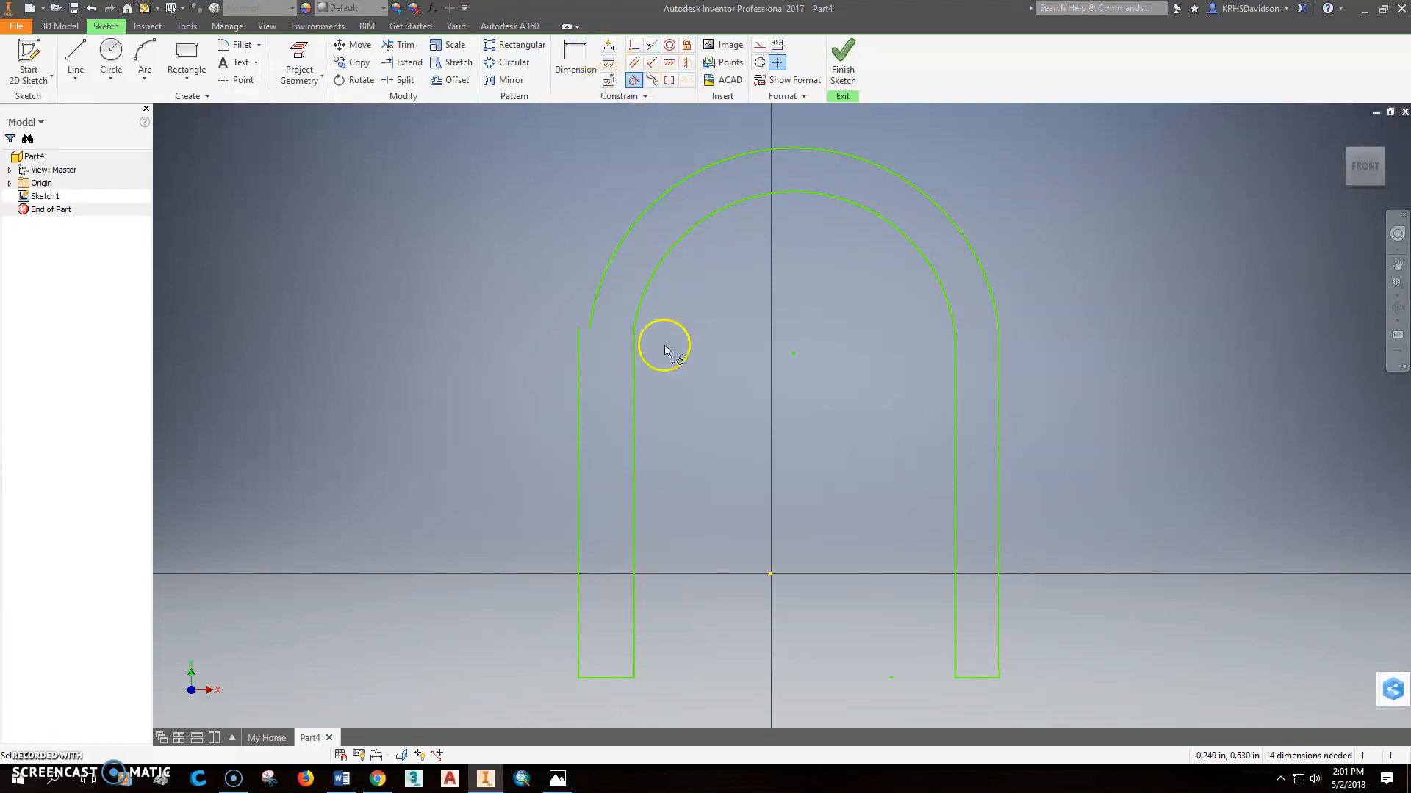
click(633, 360)
click(637, 307)
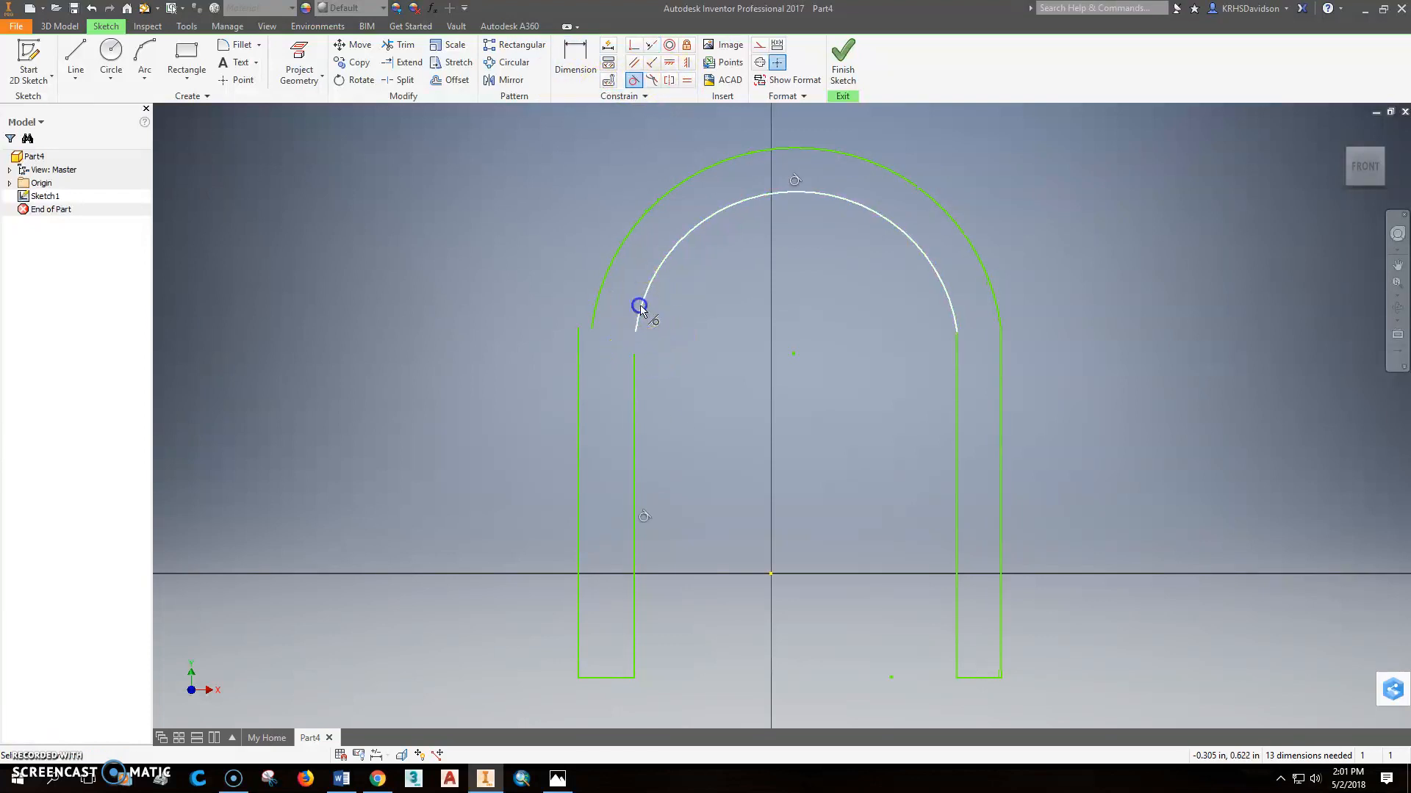
- Join the top endpoints of the left leg's inner and outer lines to the matching arc ends with coincident constraints
click(632, 47)
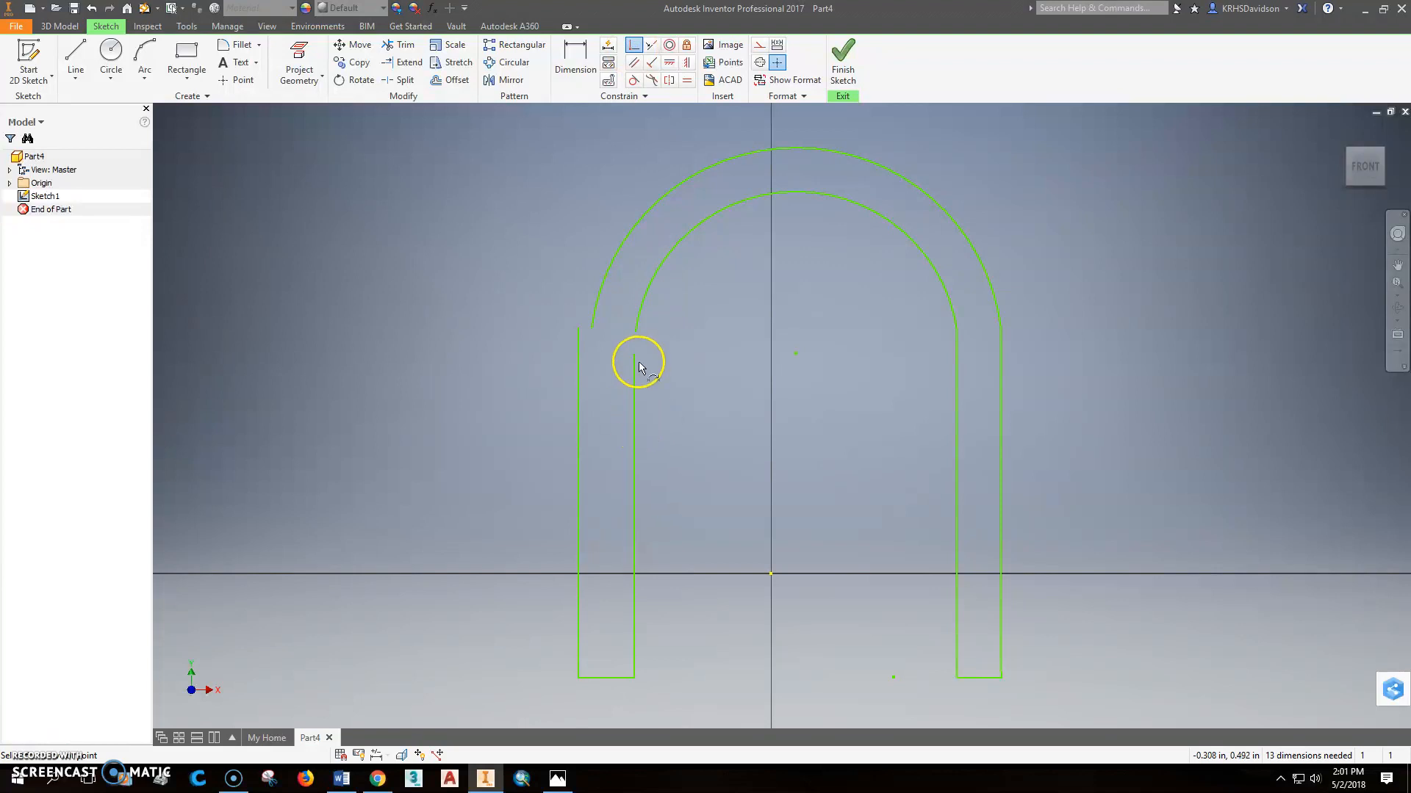
click(634, 354)
click(637, 332)
click(581, 331)
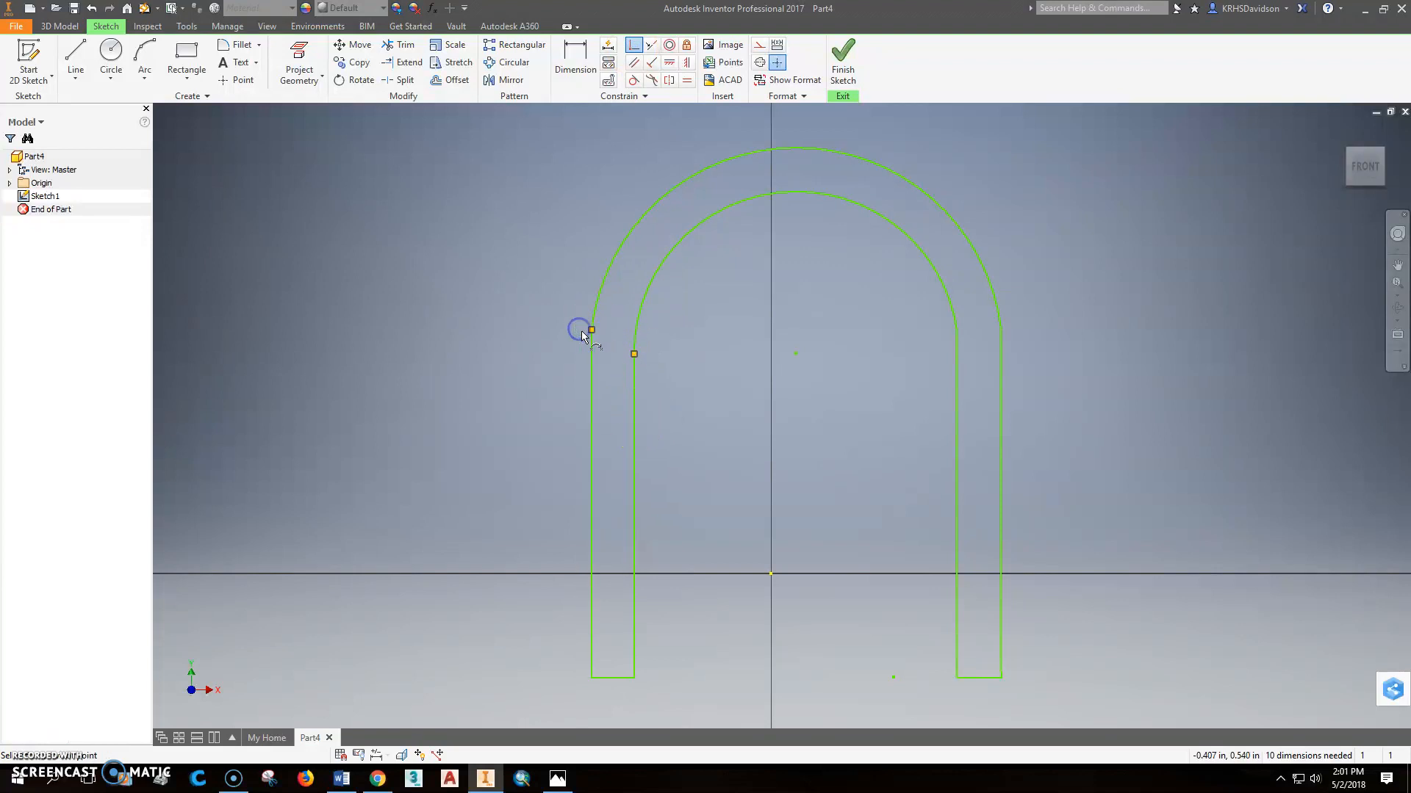
- Make the right leg's inner and outer lines tangent to the inner and outer arcs
click(632, 80)
click(955, 344)
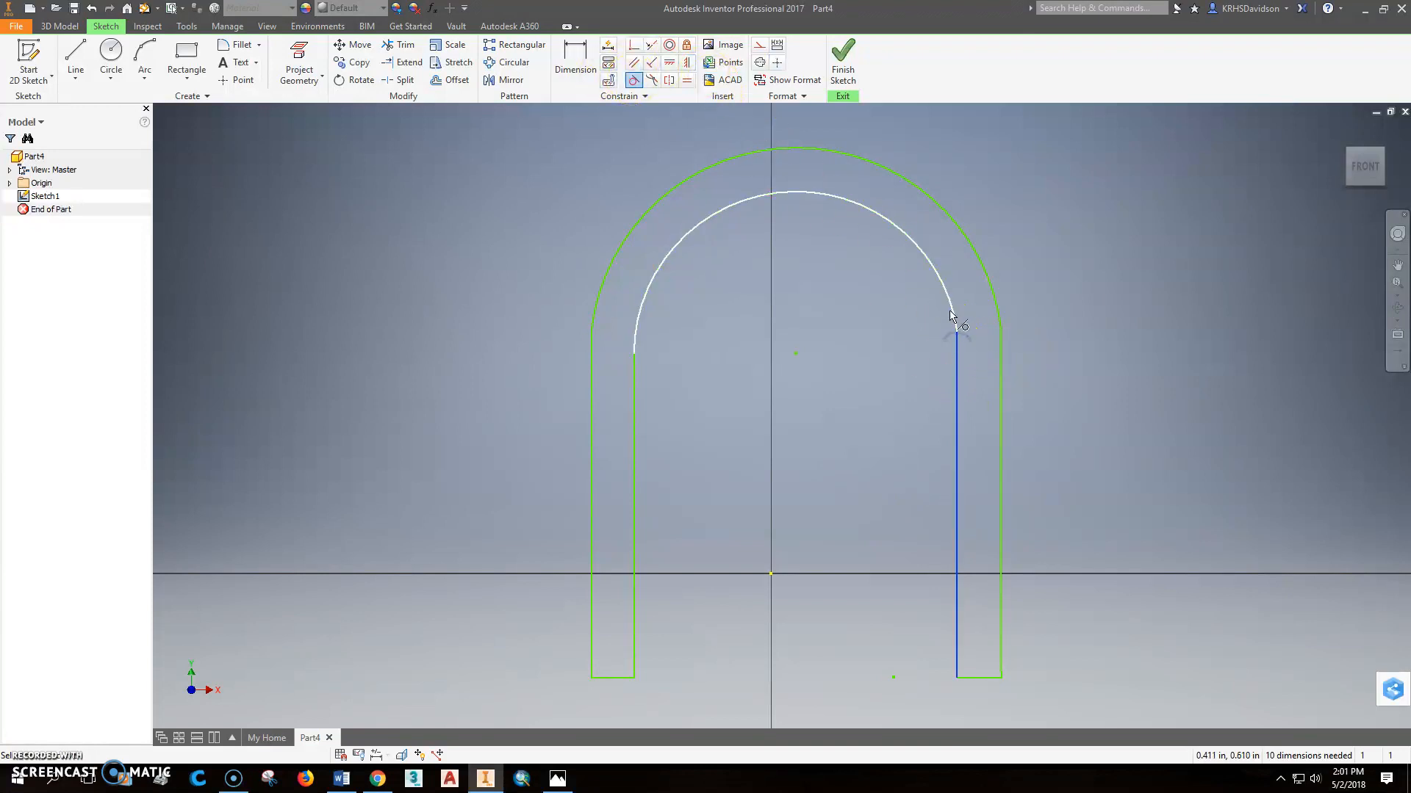
click(950, 316)
click(999, 375)
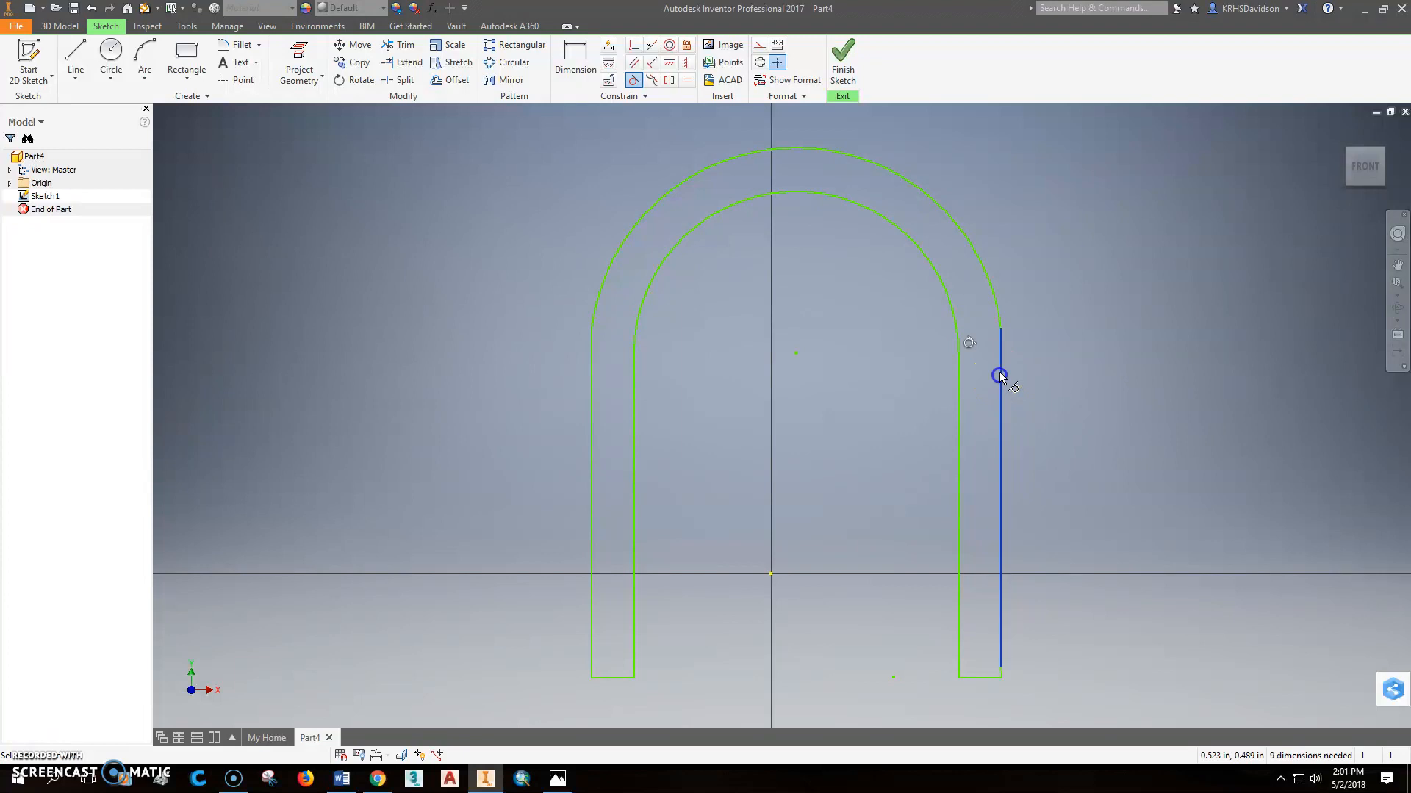
click(993, 293)
- Constrain the arcs' center point coincident with the sketch origin
middle_drag(910, 381, 915, 302)
scroll(904, 308, down, 3)
click(671, 47)
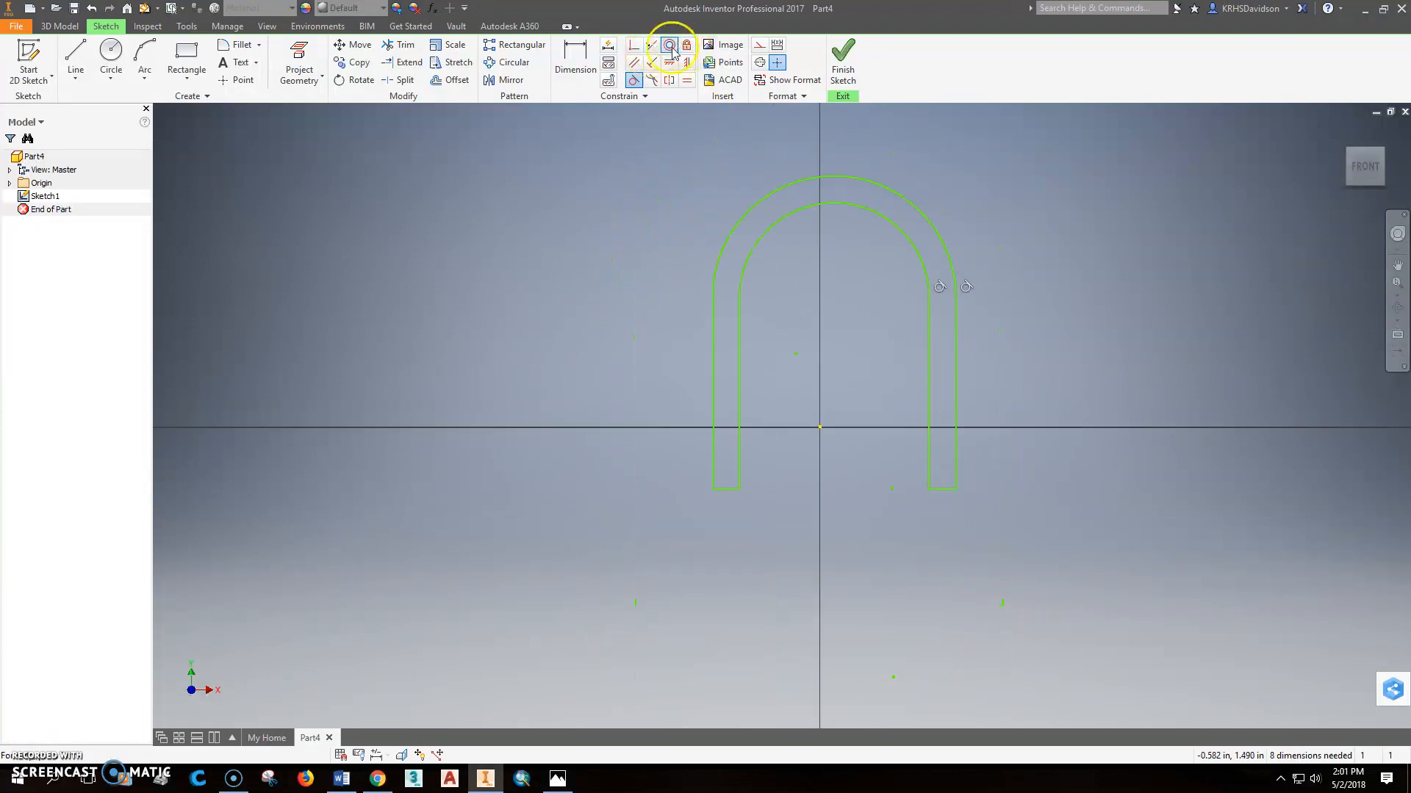
click(834, 298)
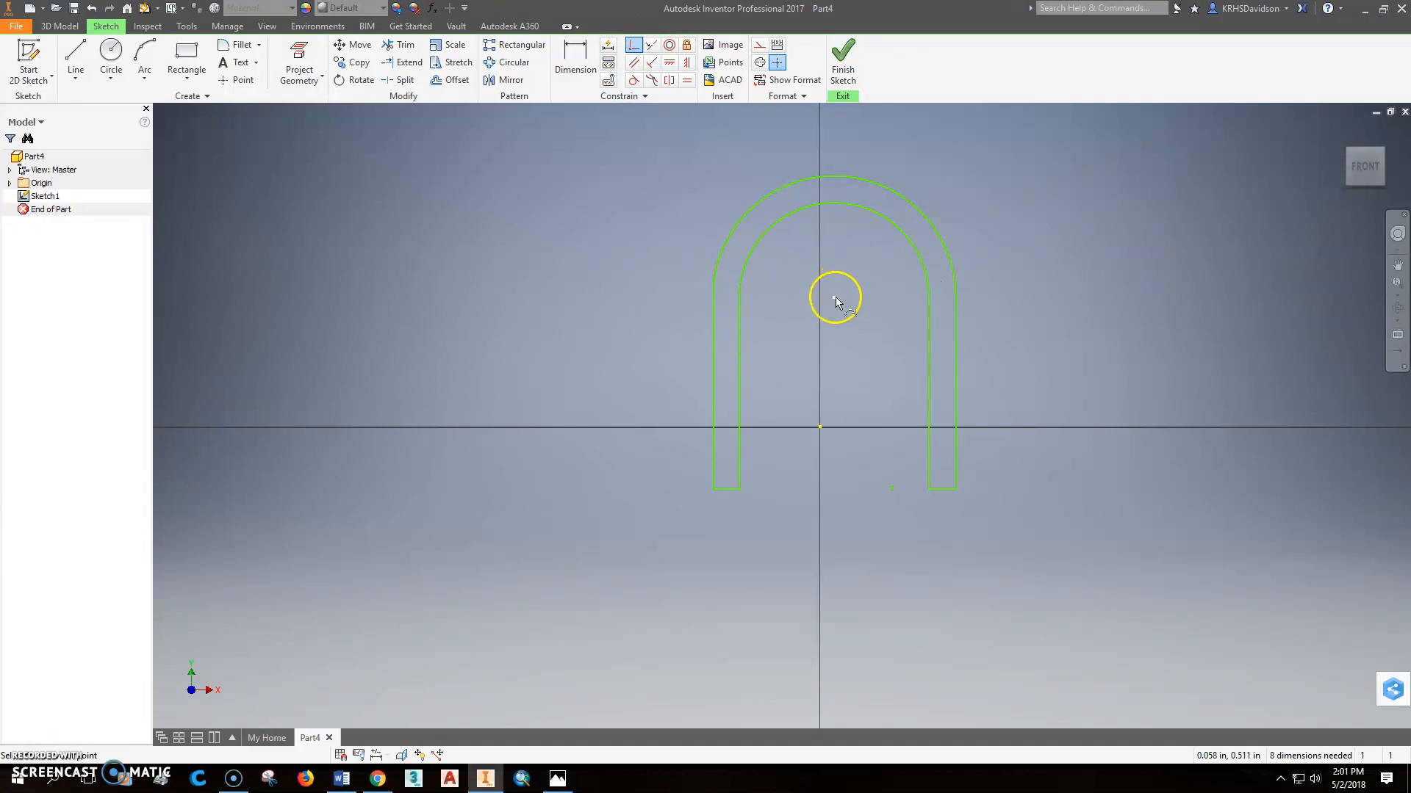
click(820, 428)
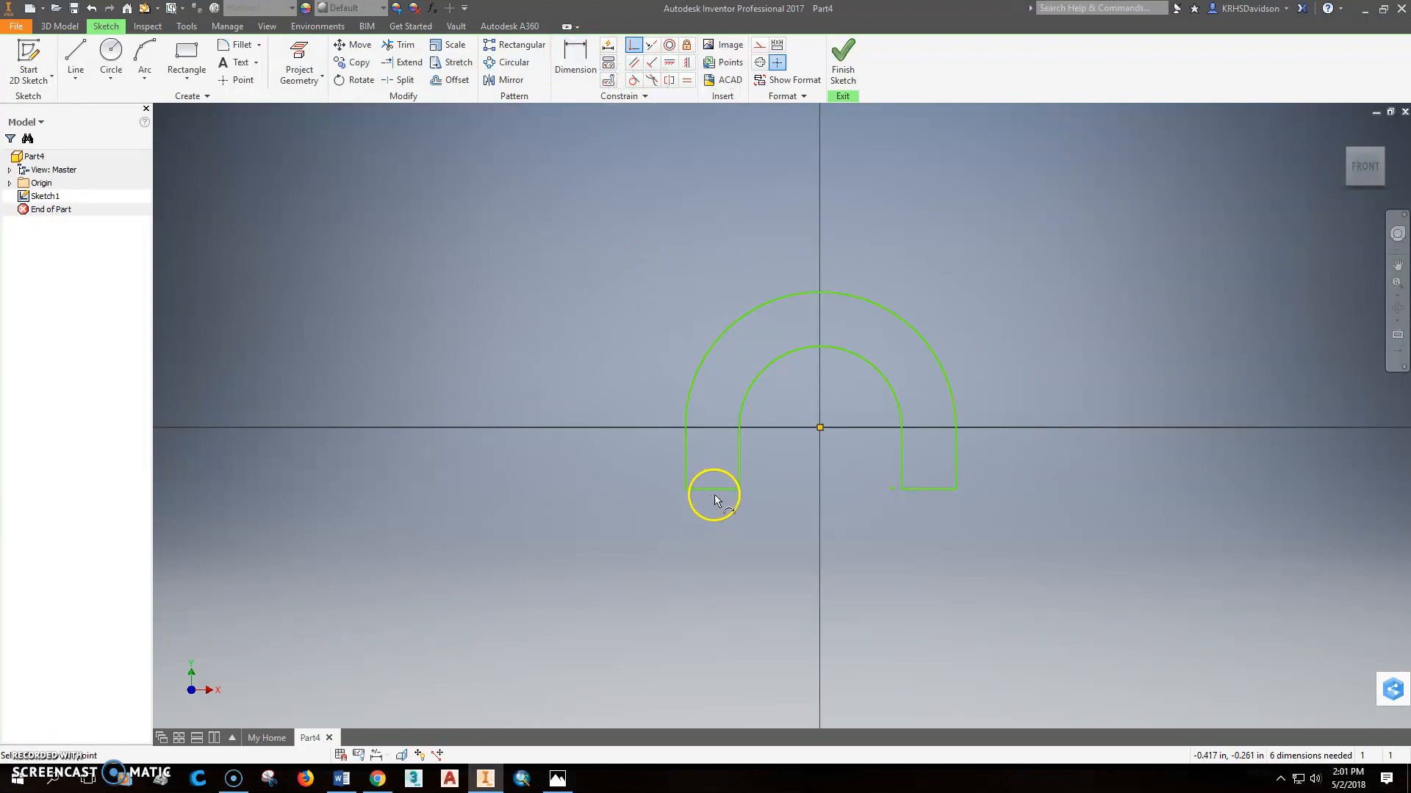
- Stretch the legs downward by the left leg's bottom edge and delete the stray arc segment on the right leg's outer side
drag(710, 495, 700, 626)
mouse_move(1021, 565)
middle_down()
mouse_move(960, 507)
mouse_move(973, 470)
middle_up()
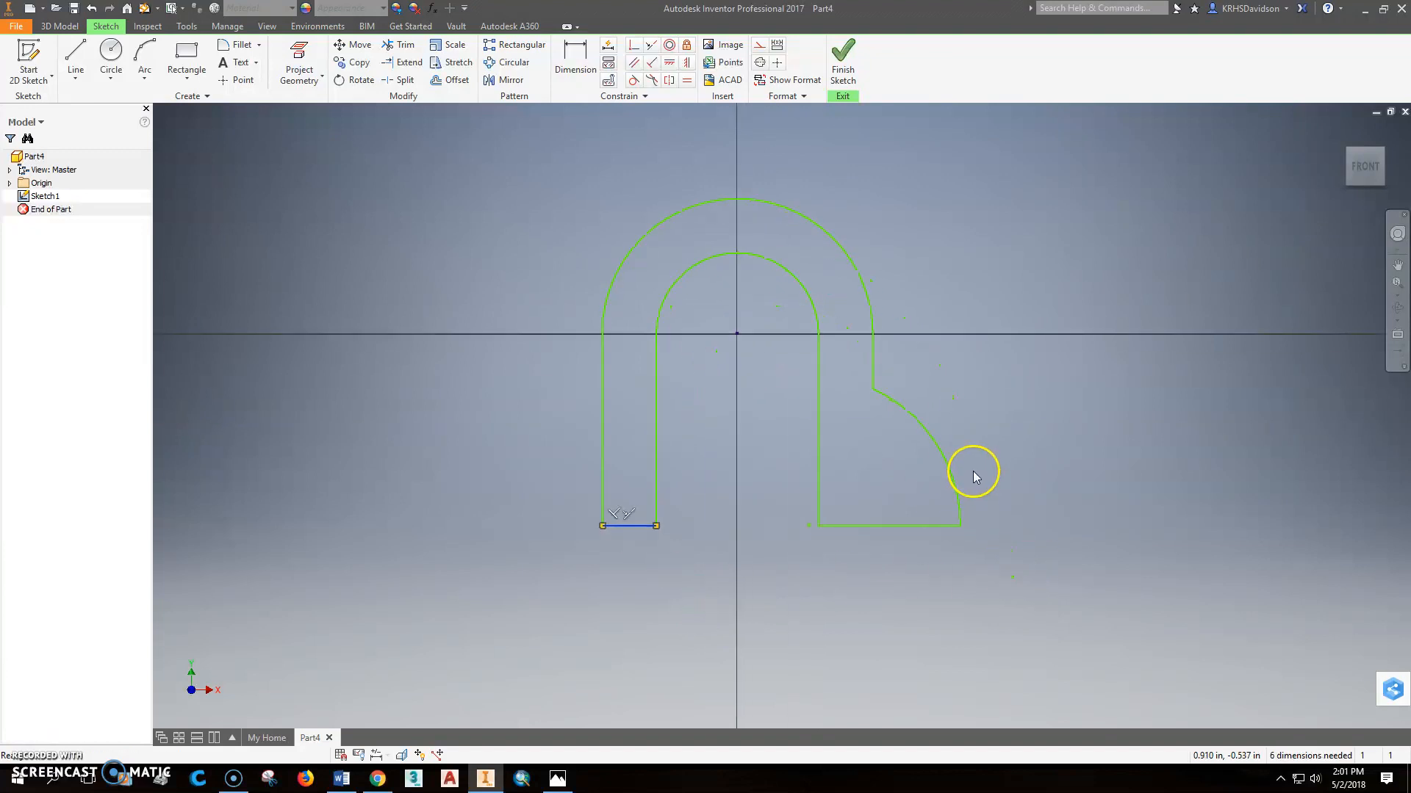
key(Delete)
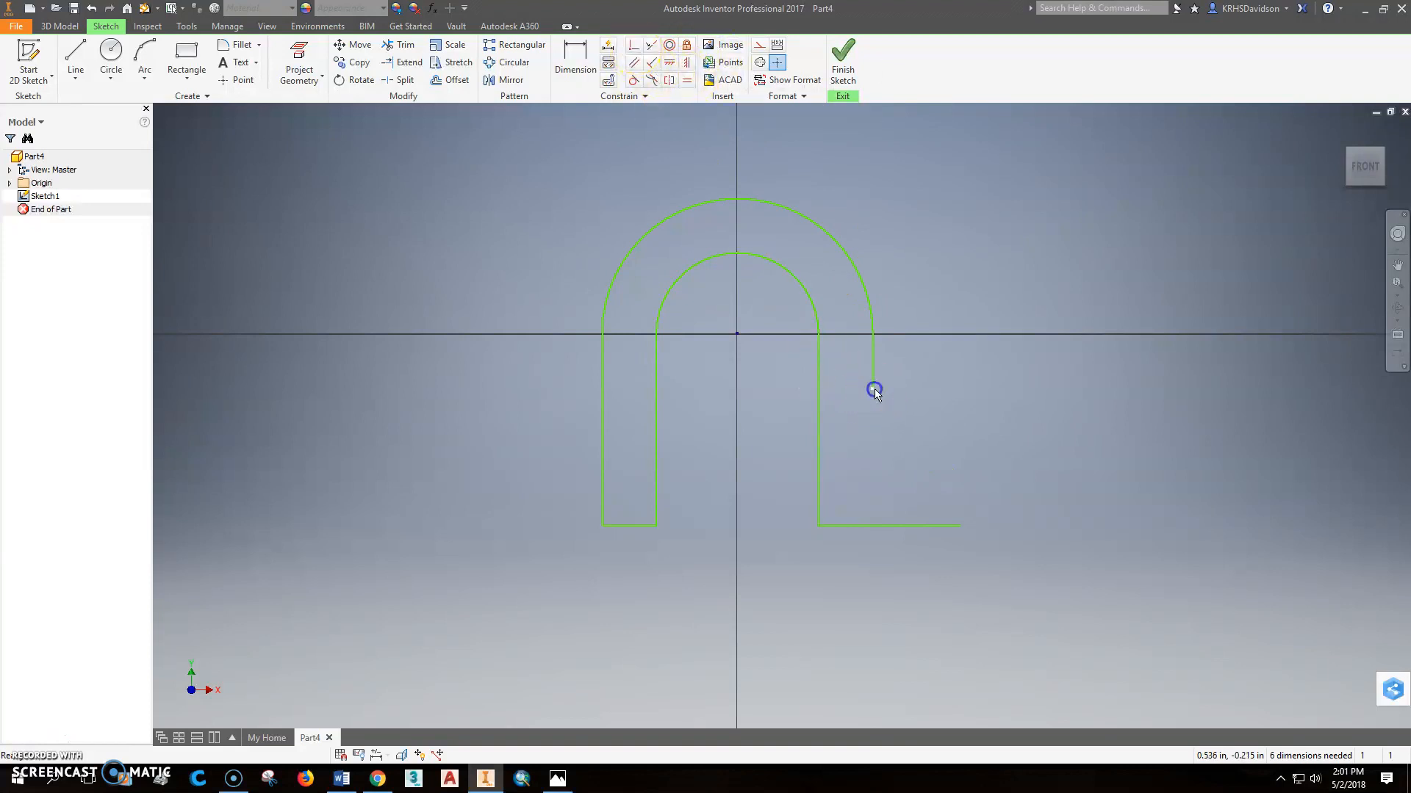
- Close the right leg by making its outer line's lower end coincident with the bottom edge's outer end
click(960, 526)
click(634, 45)
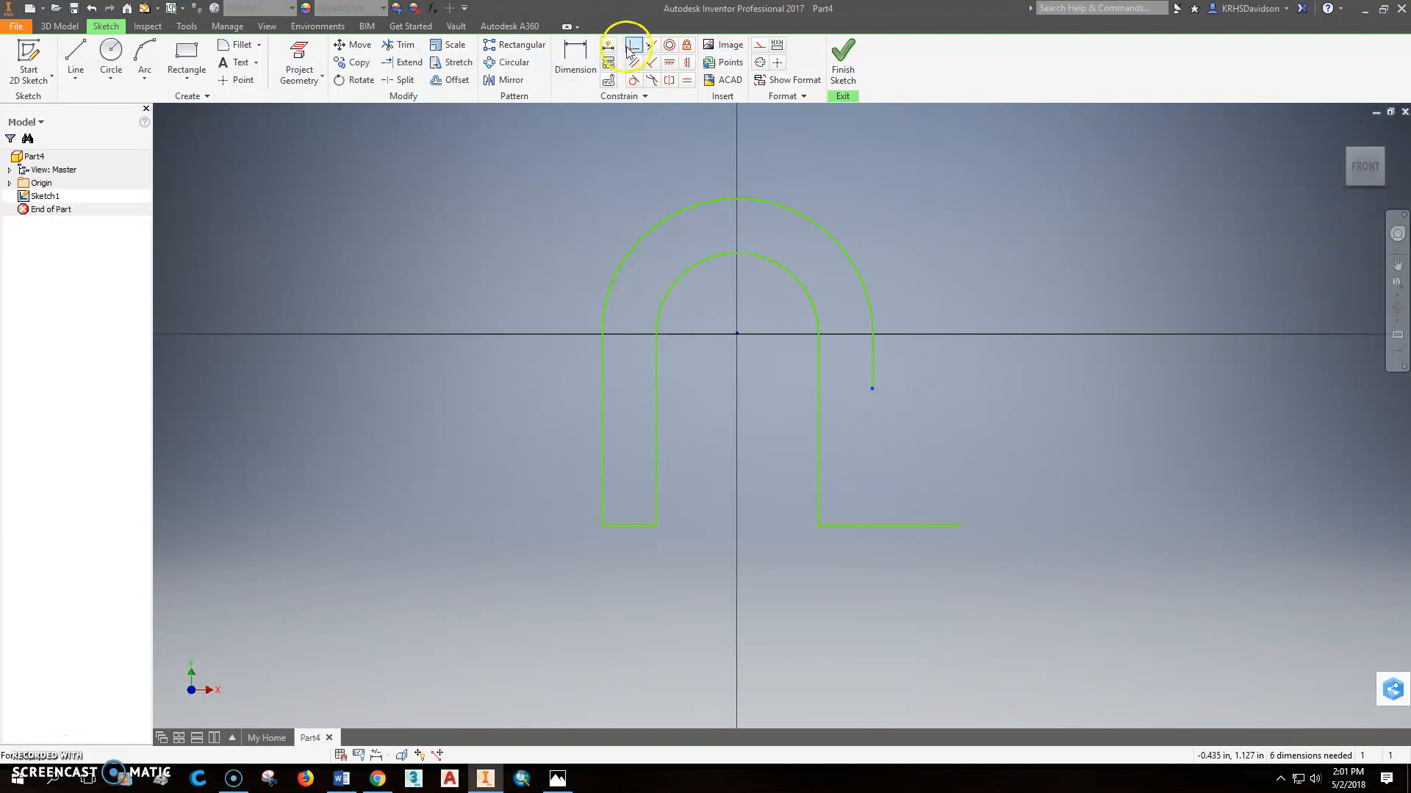
click(881, 392)
click(960, 526)
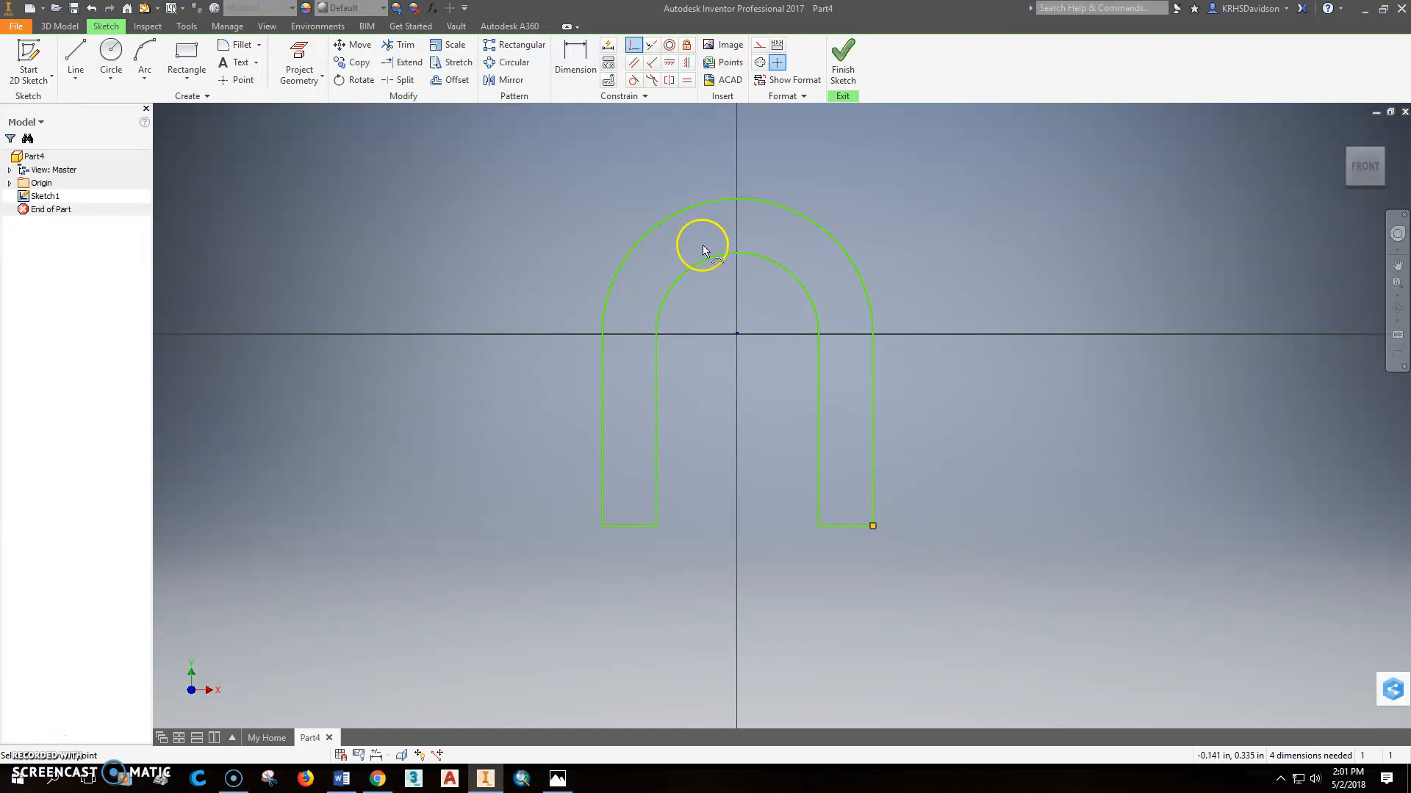
- Dimension the outer arc's radius as 1.5 in and make the left leg's outer line tangent to that arc
click(575, 58)
click(632, 250)
click(547, 198)
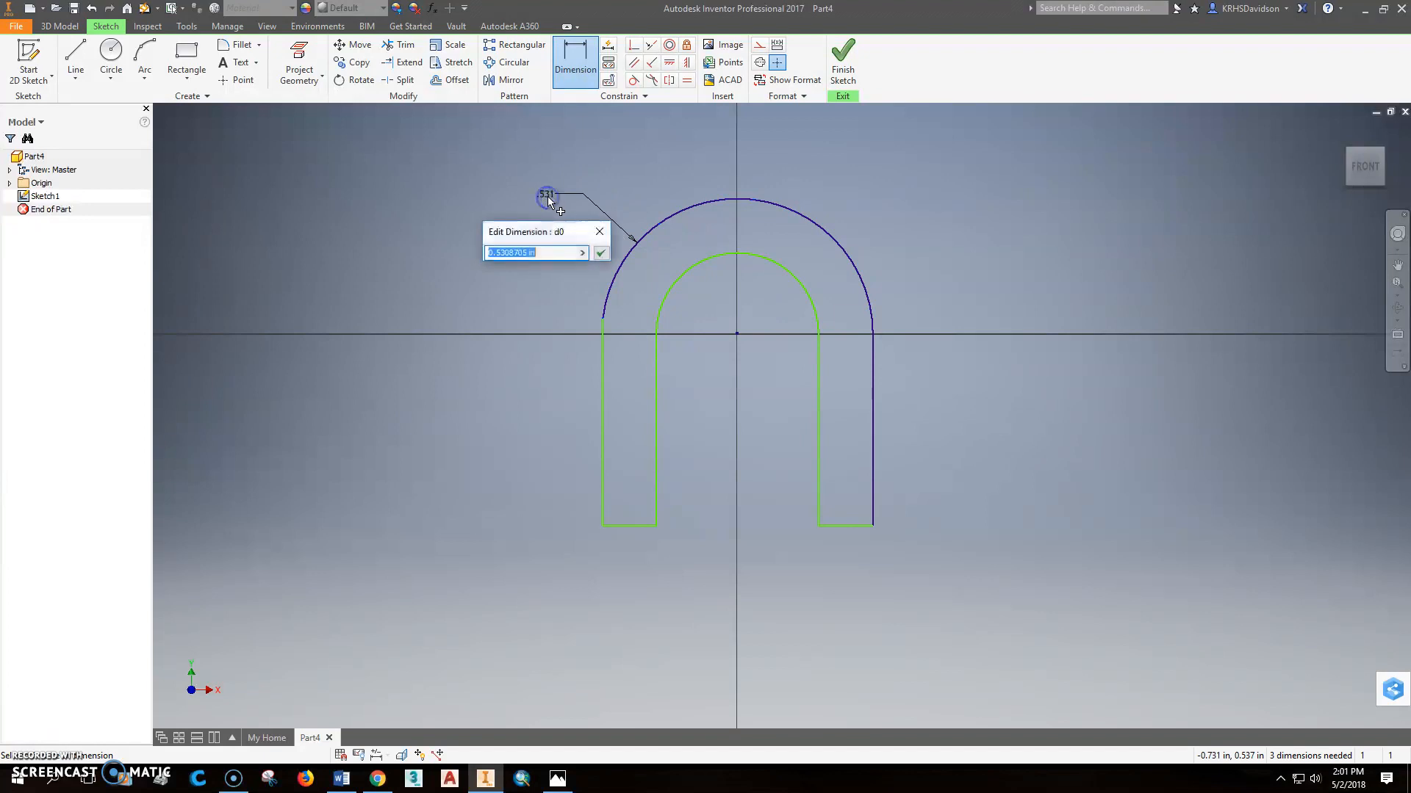
text(1.5)
key(Return)
scroll(874, 320, down, 5)
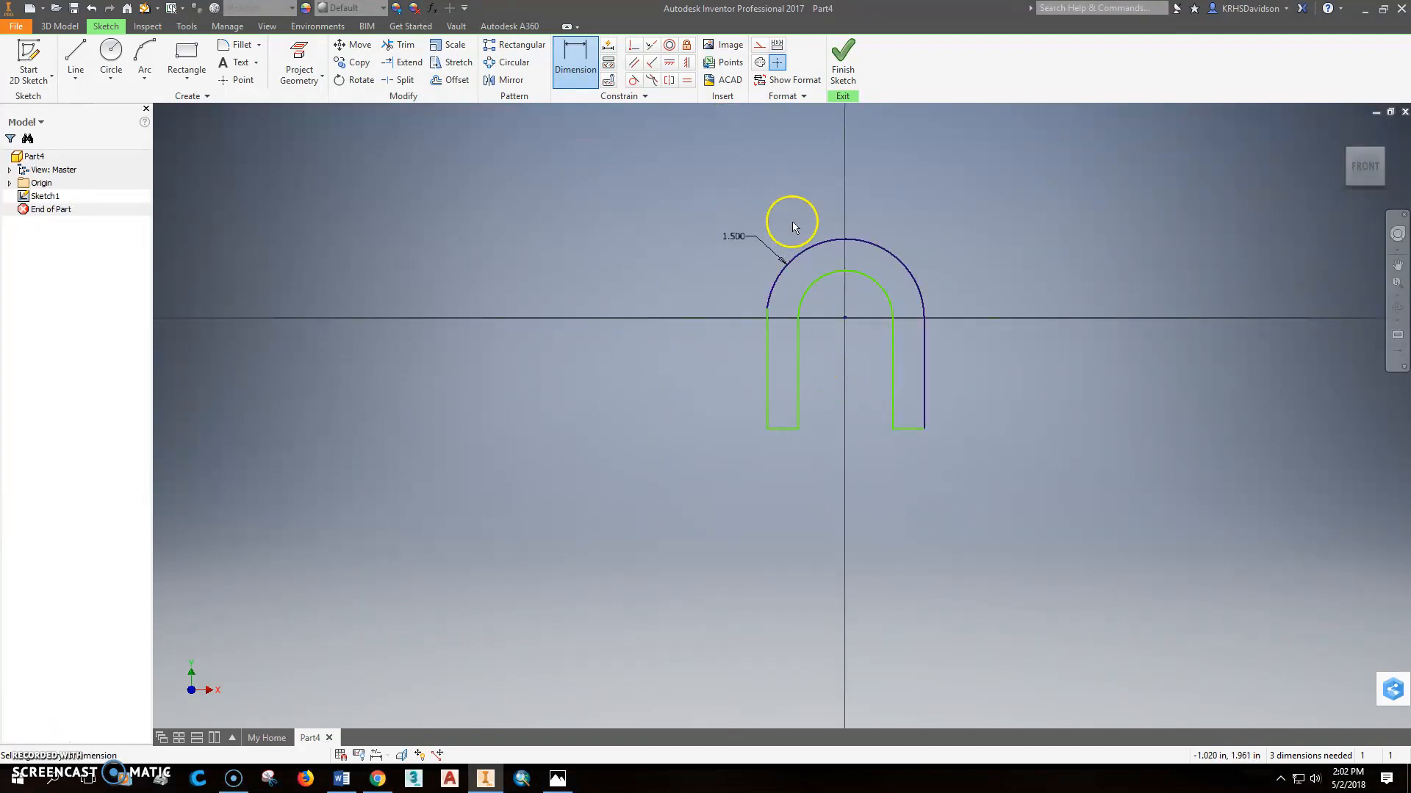
click(635, 80)
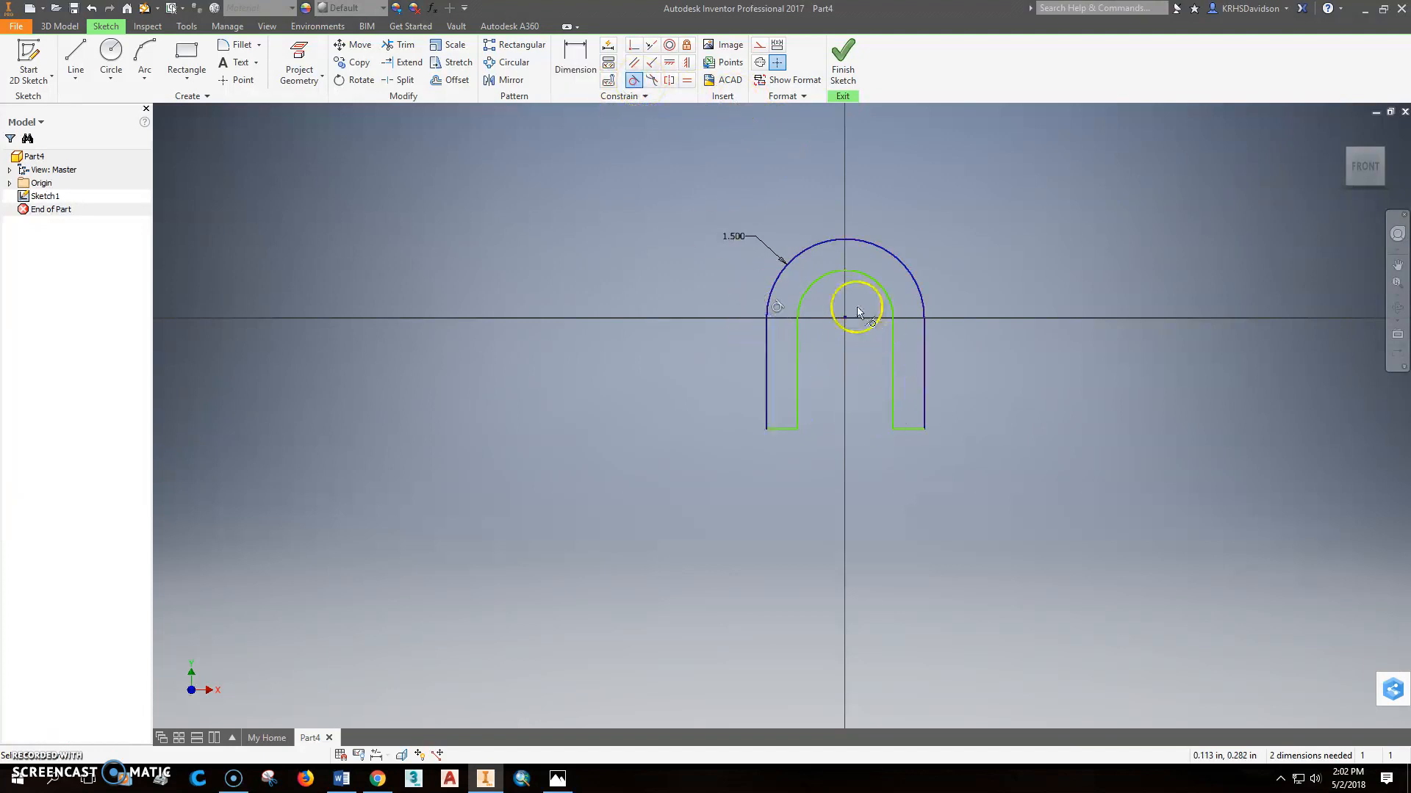
click(821, 284)
- Dimension the inner arc's radius as 1.25 in
click(574, 58)
click(821, 279)
click(764, 219)
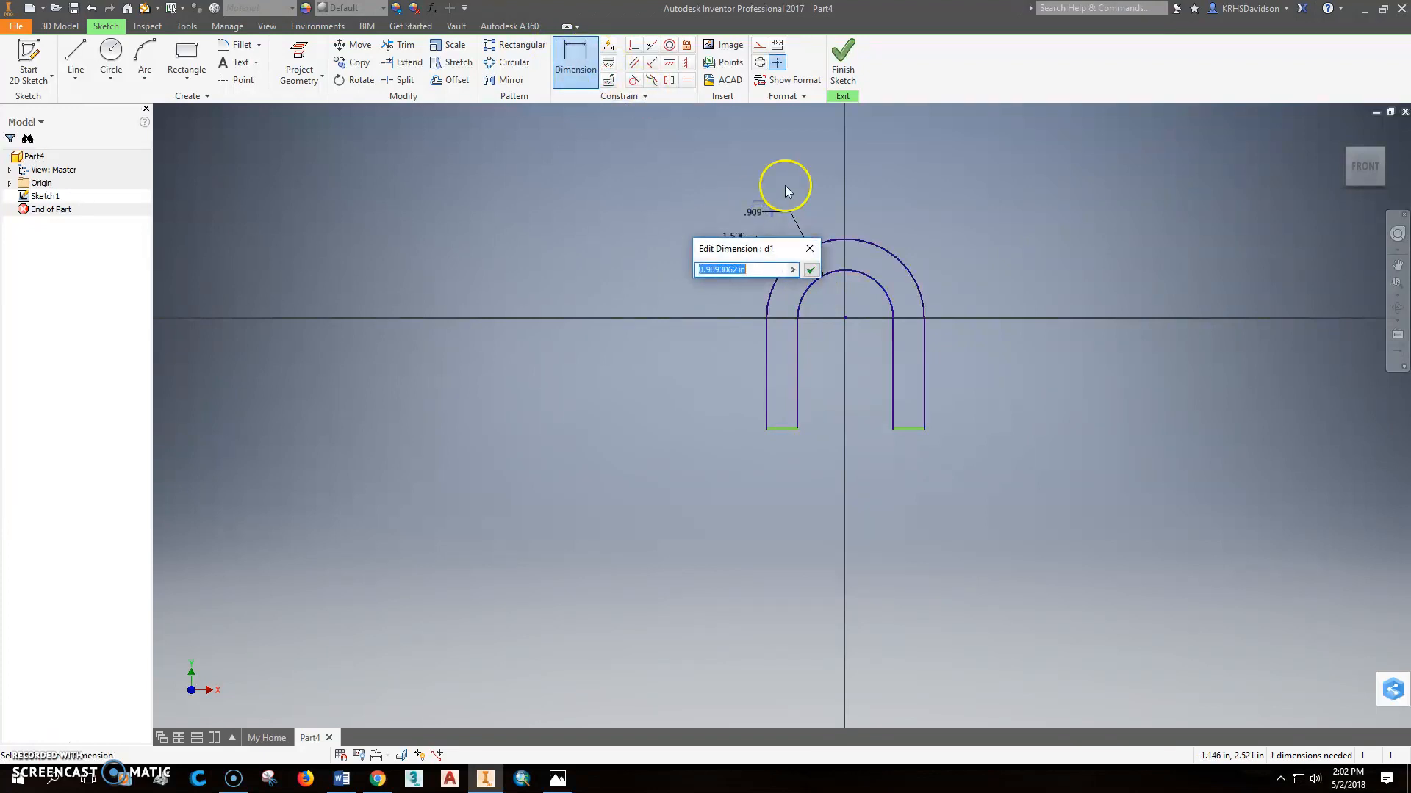
key(Return)
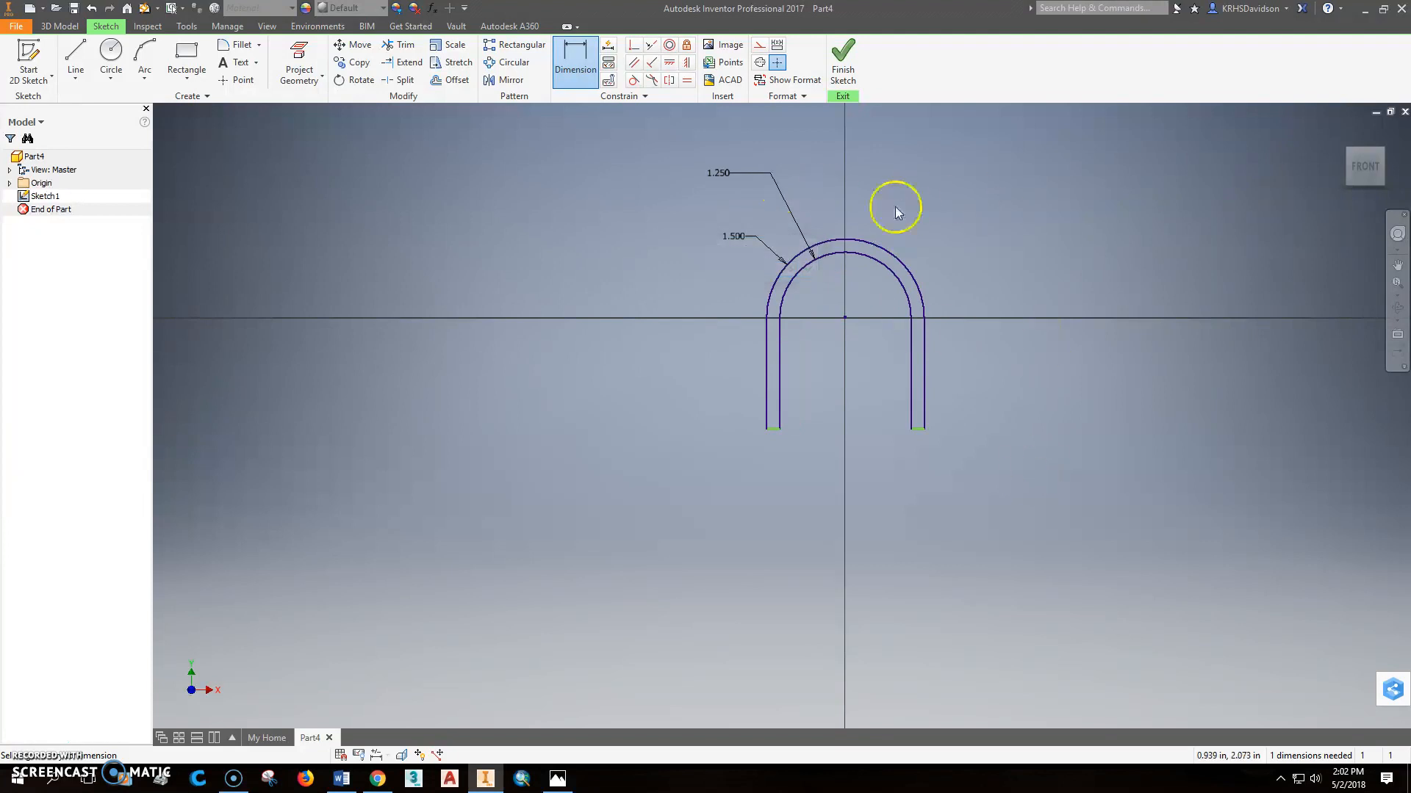
- Dimension the vertical distance from the arc center to the left leg's bottom edge
scroll(866, 289, down, 3)
middle_drag(870, 345, 897, 232)
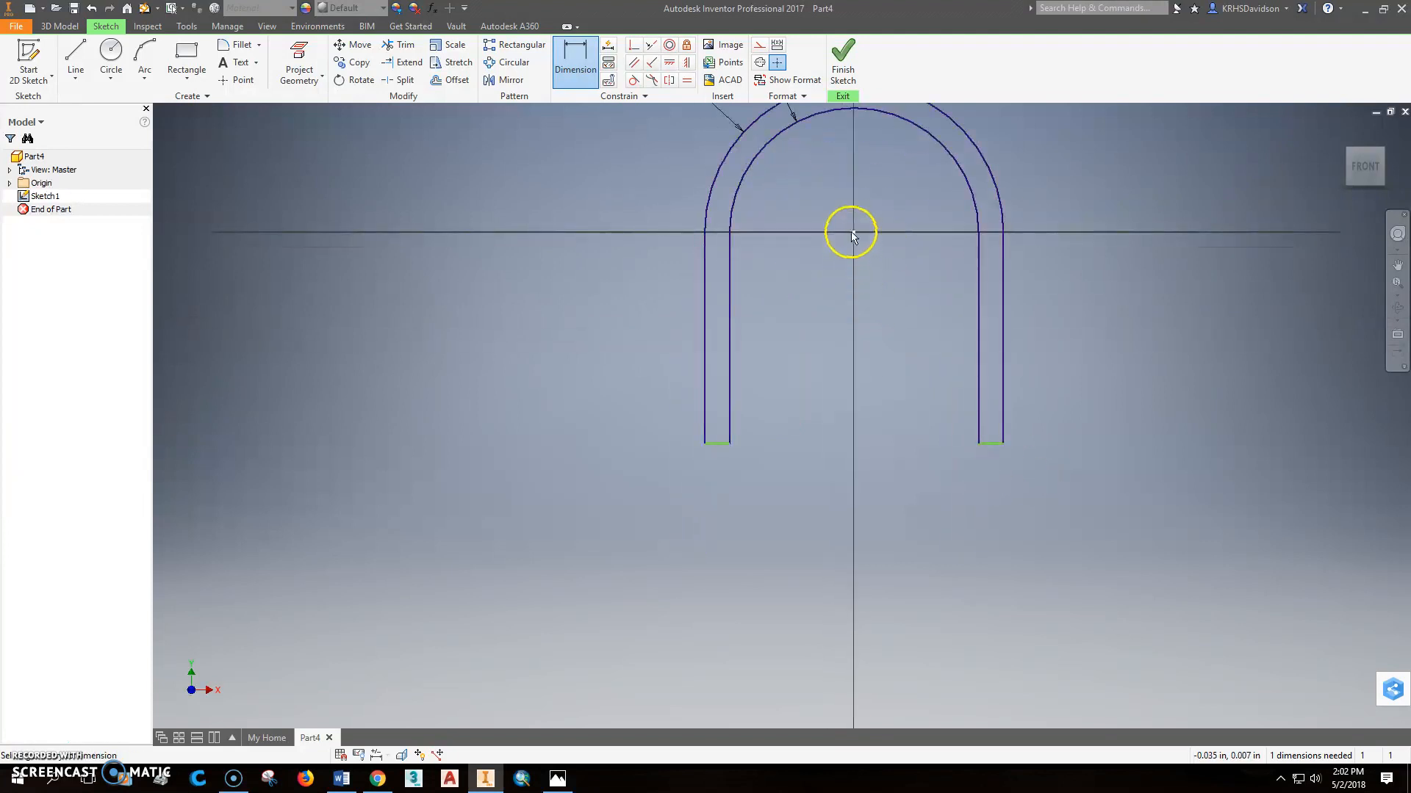
click(853, 233)
click(719, 444)
click(616, 342)
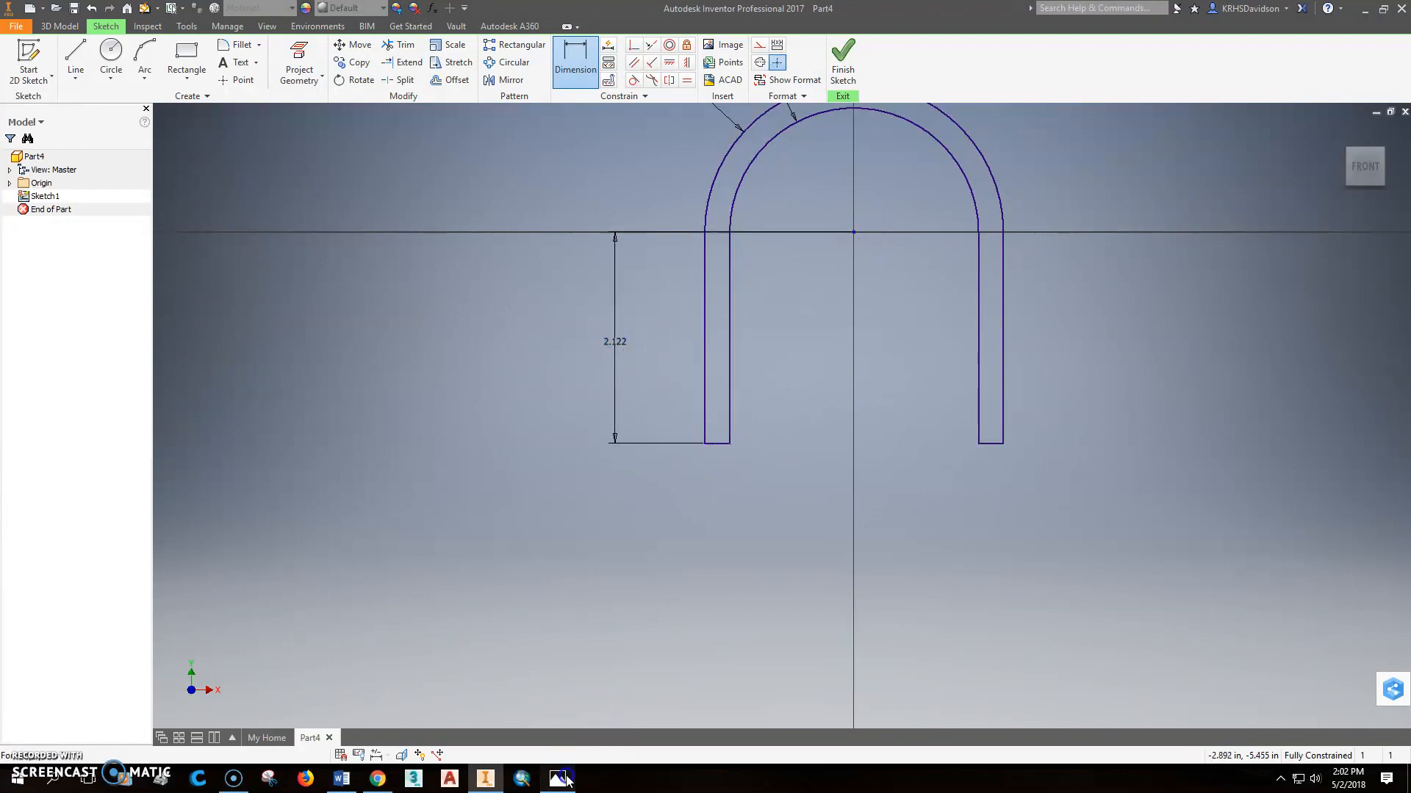
- Check the Edge Protector drawing in Photos, return to Inventor and set the leg's vertical dimension to 1+1.62 in
click(566, 780)
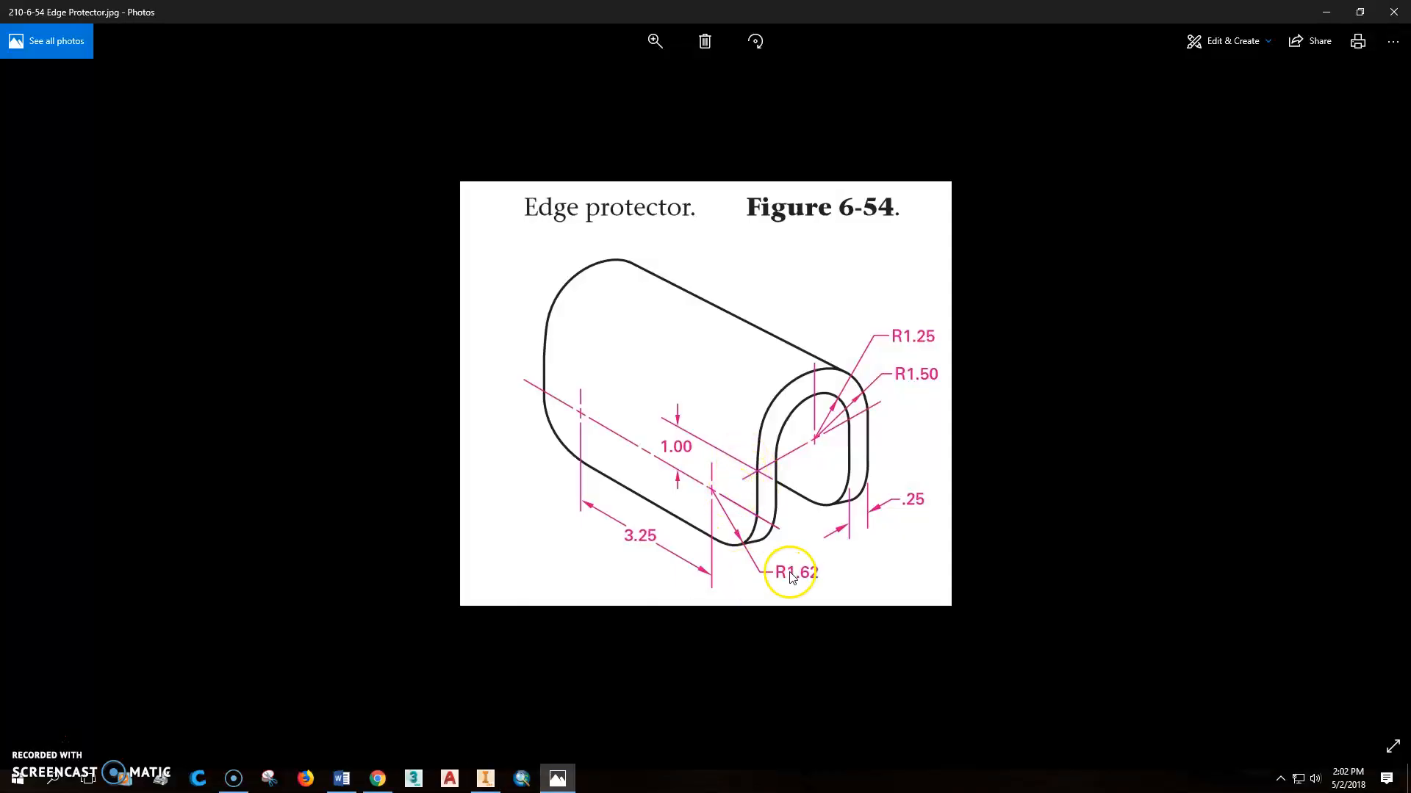
click(485, 779)
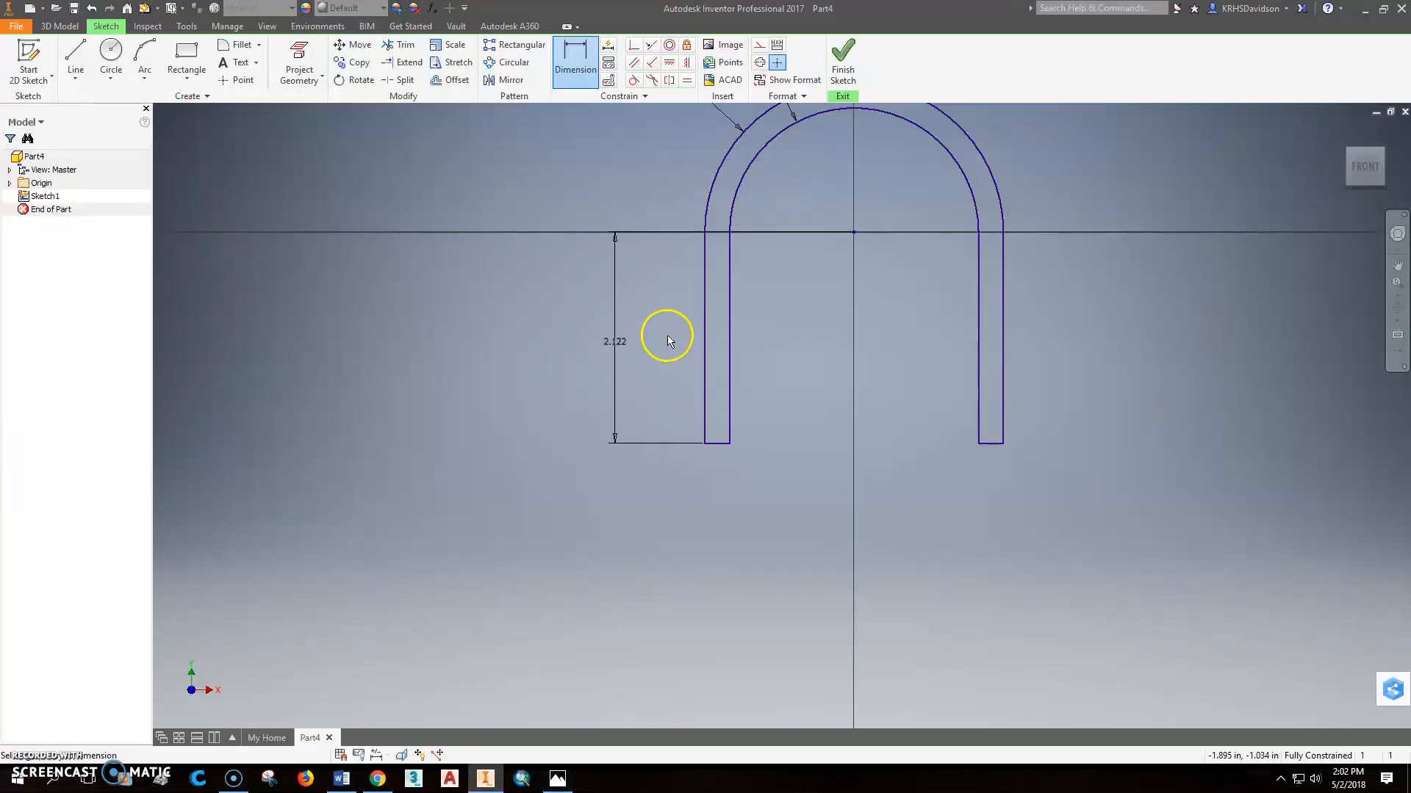
double_click(607, 343)
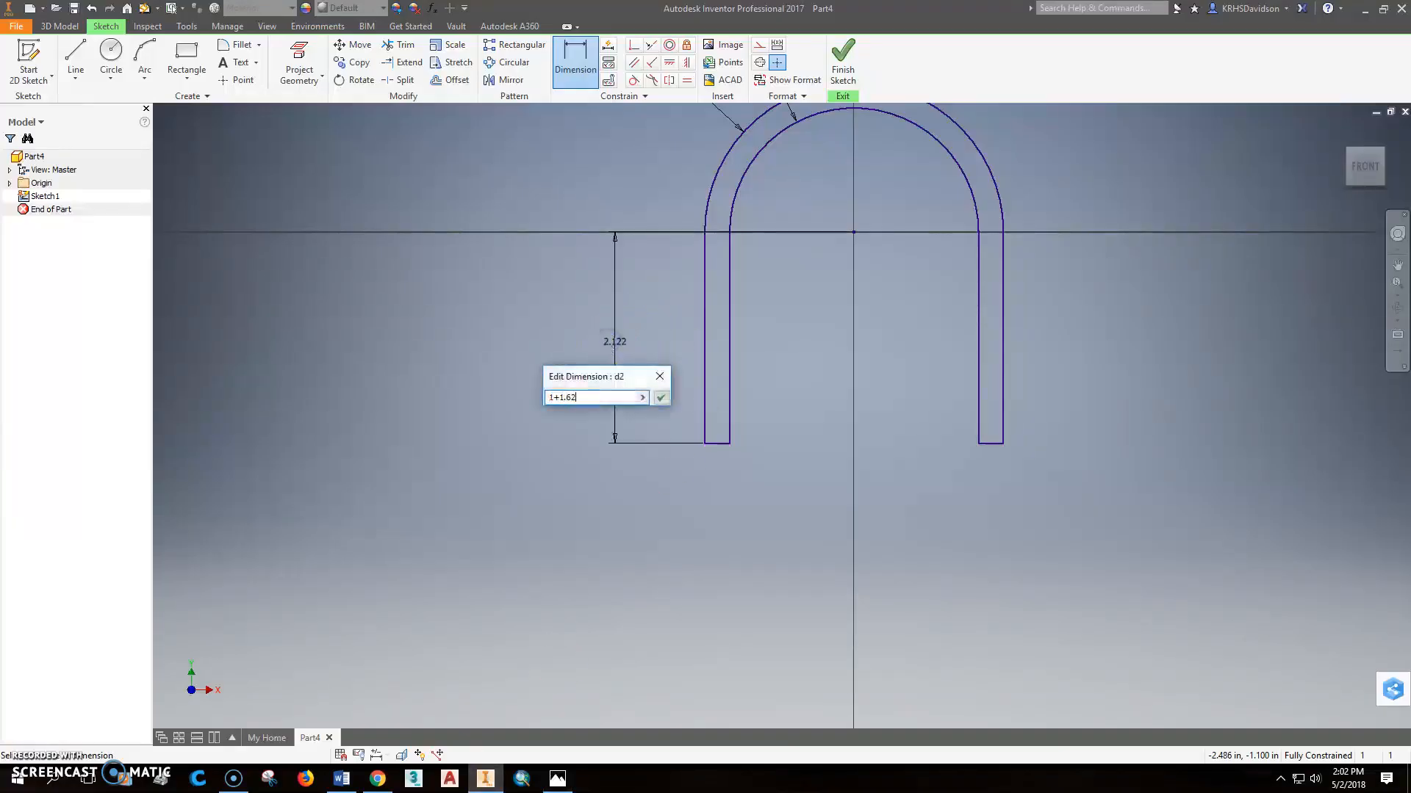
key(Return)
- Finish the sketch, check the lengths in the Edge Protector drawing in Photos, and return to Inventor to extrude the profile 3.25+1.62+1.62 in
click(843, 62)
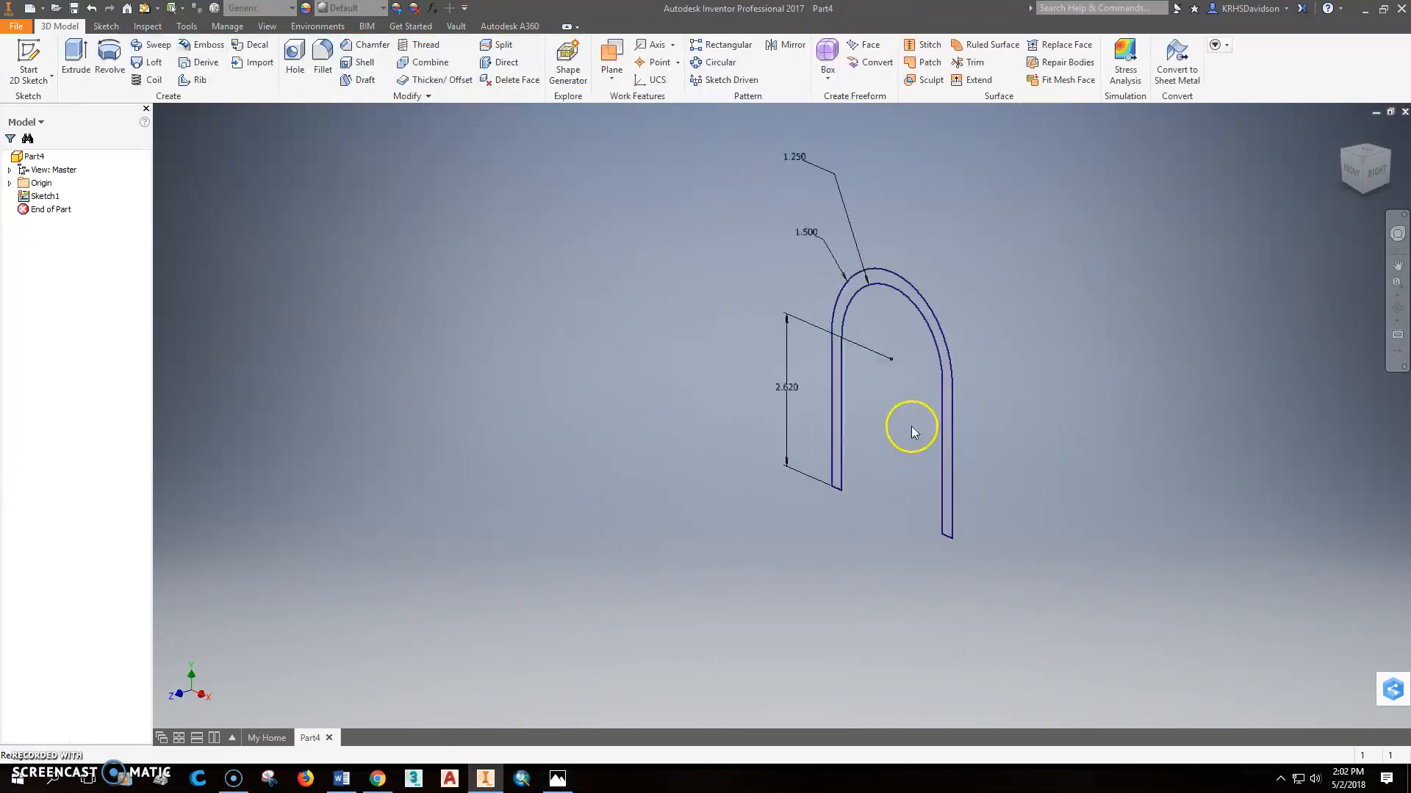
click(76, 58)
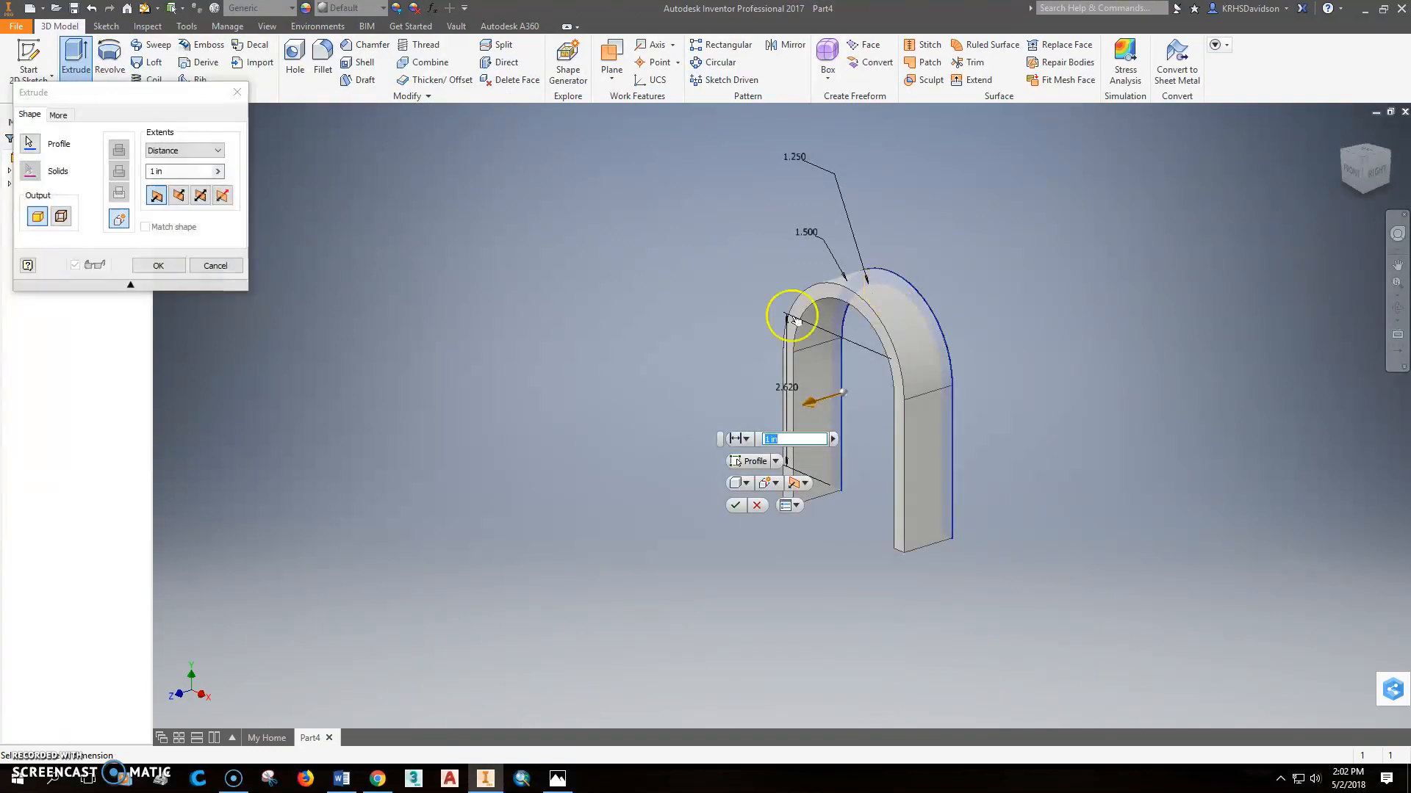
click(155, 172)
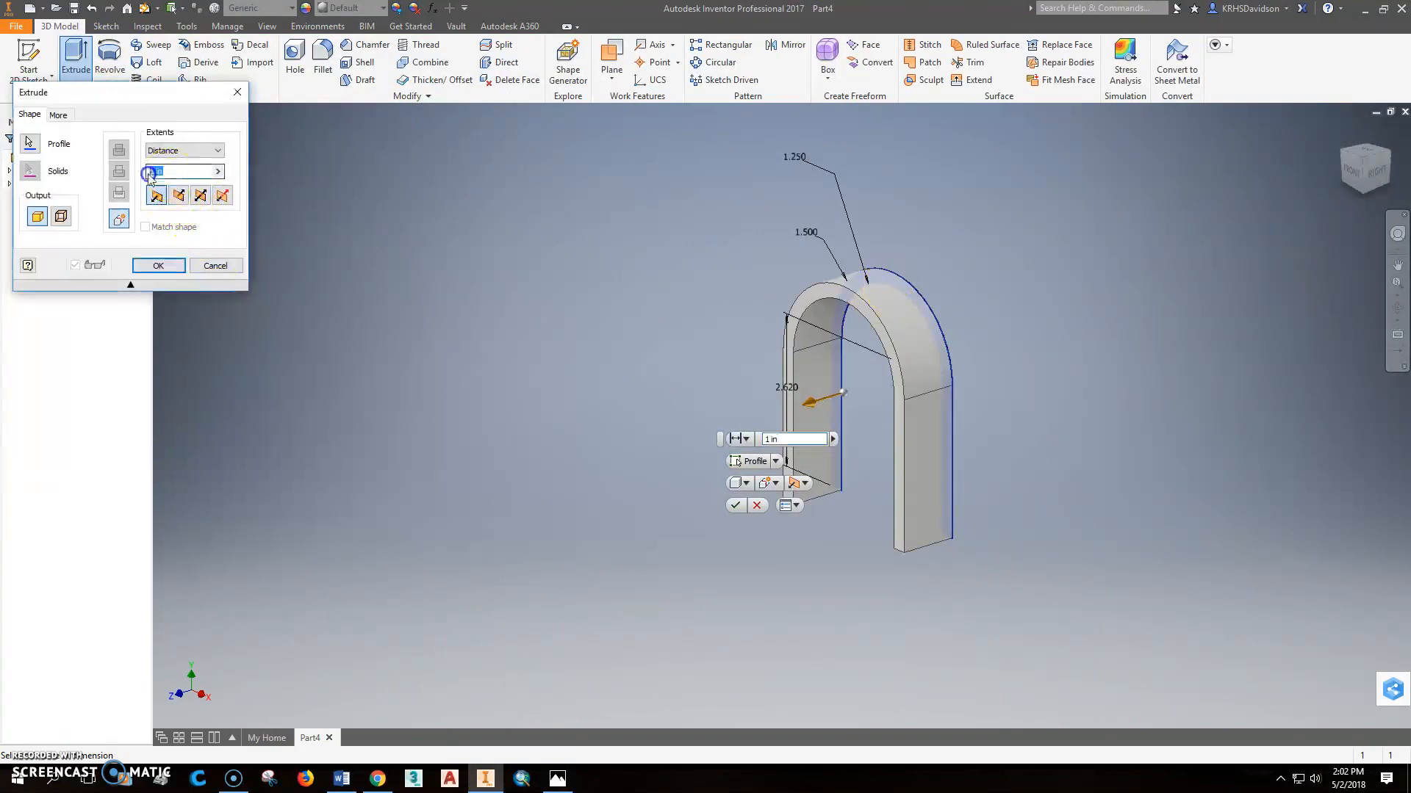
click(558, 778)
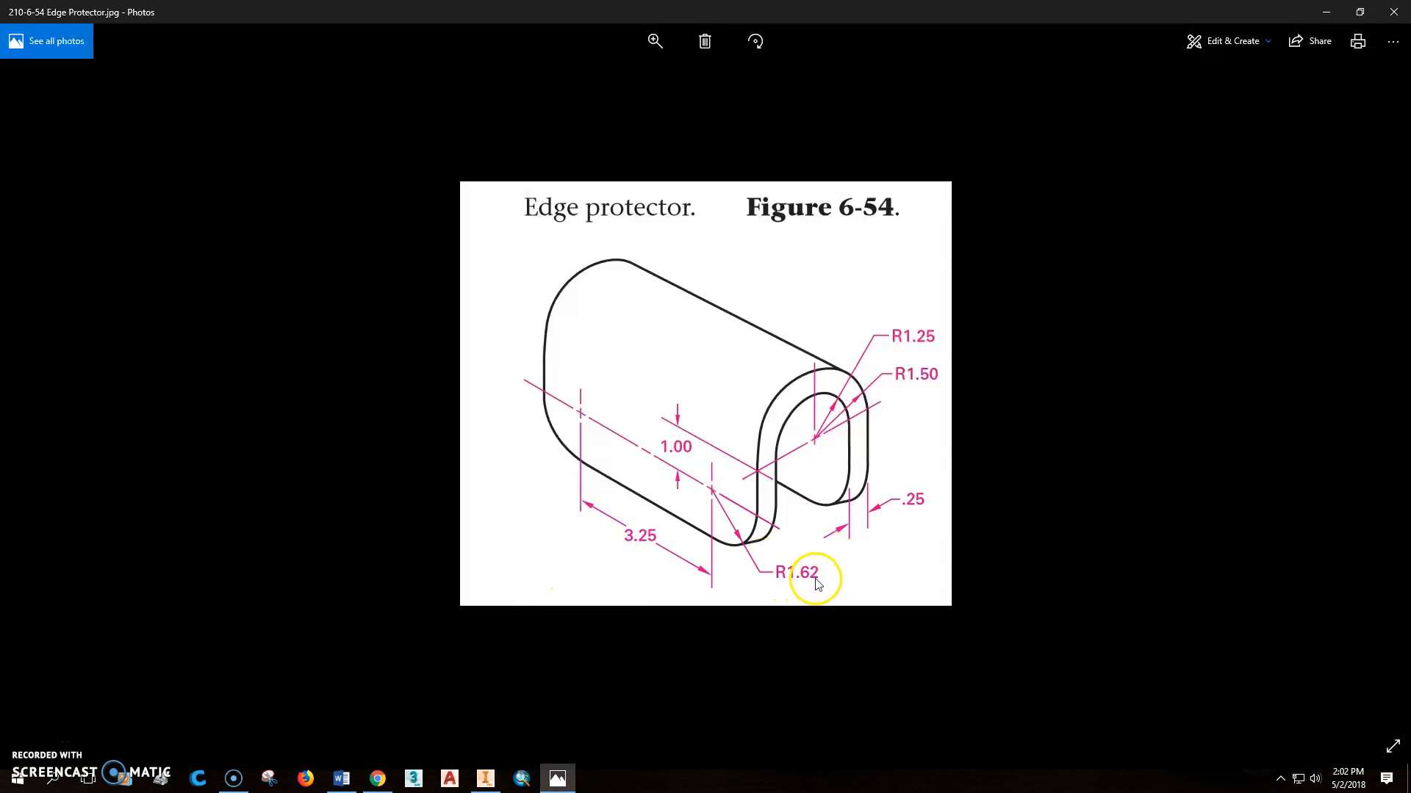
click(486, 779)
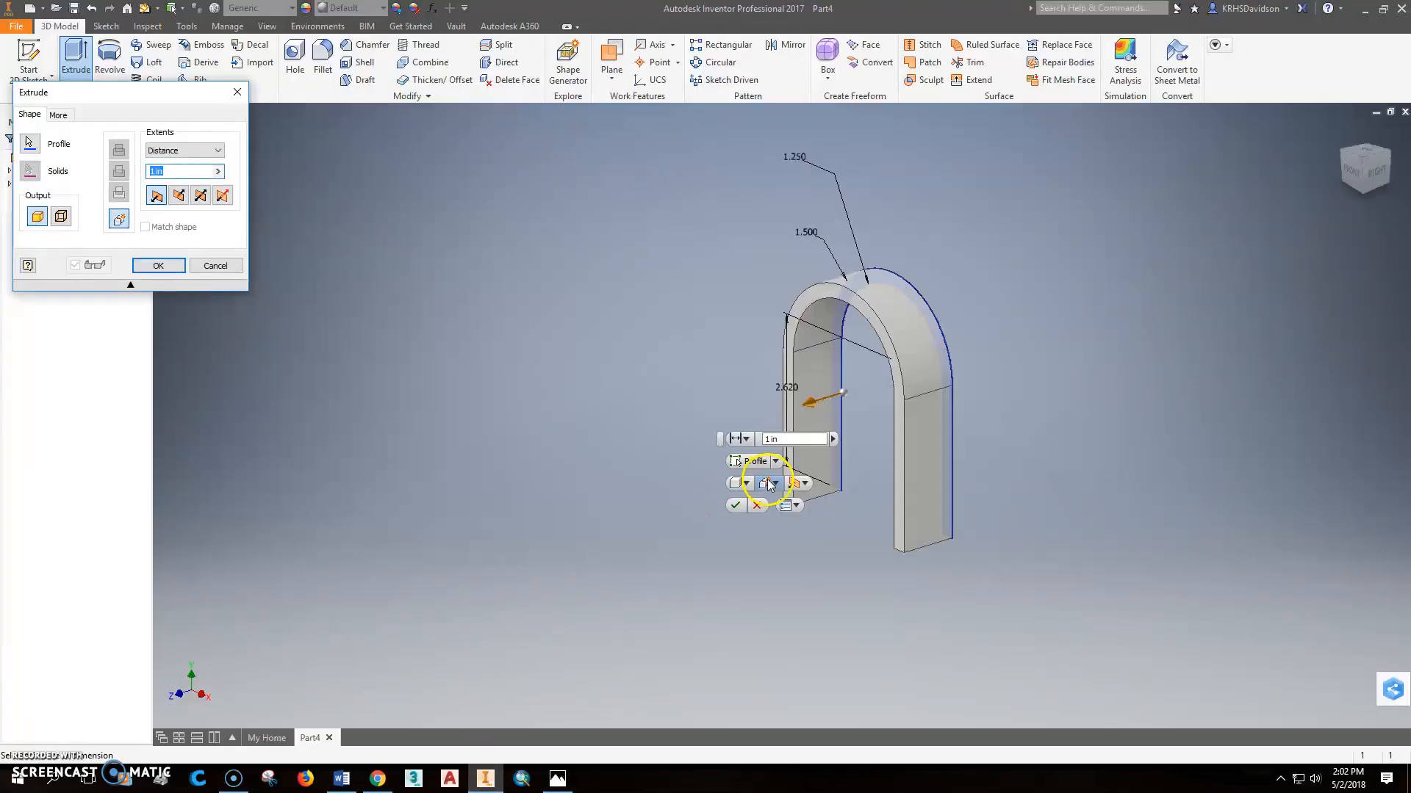
double_click(768, 439)
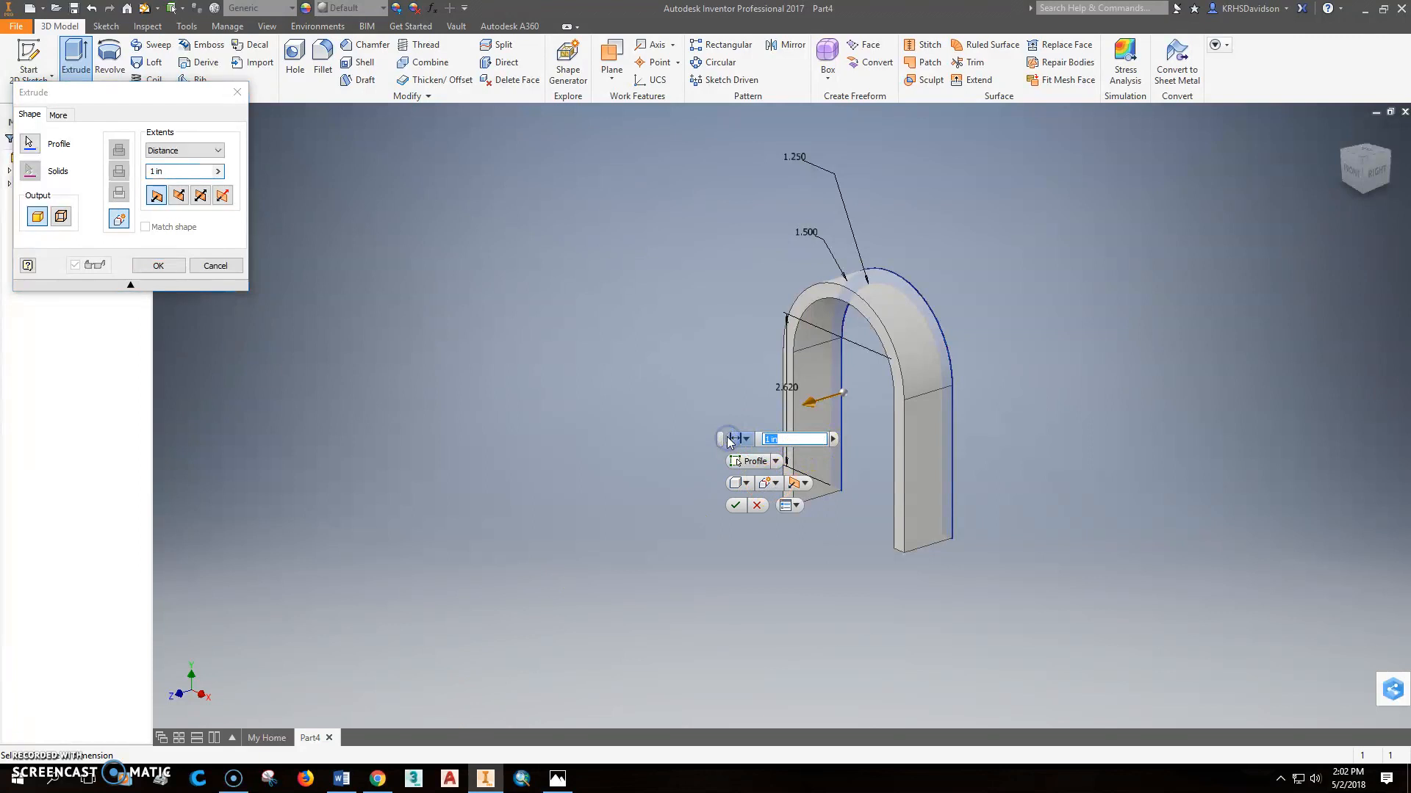
text(3.25+1.62+1.62)
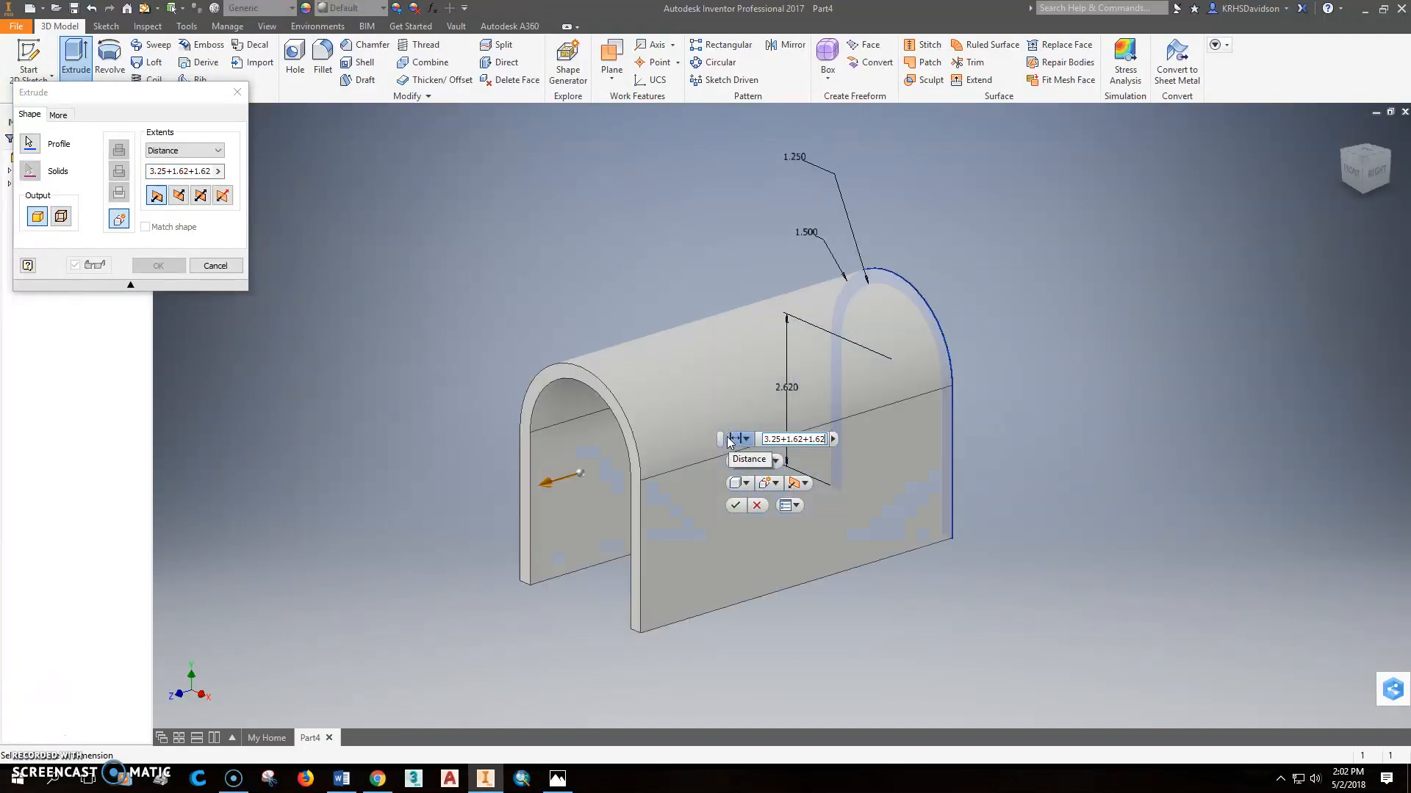
key(Return)
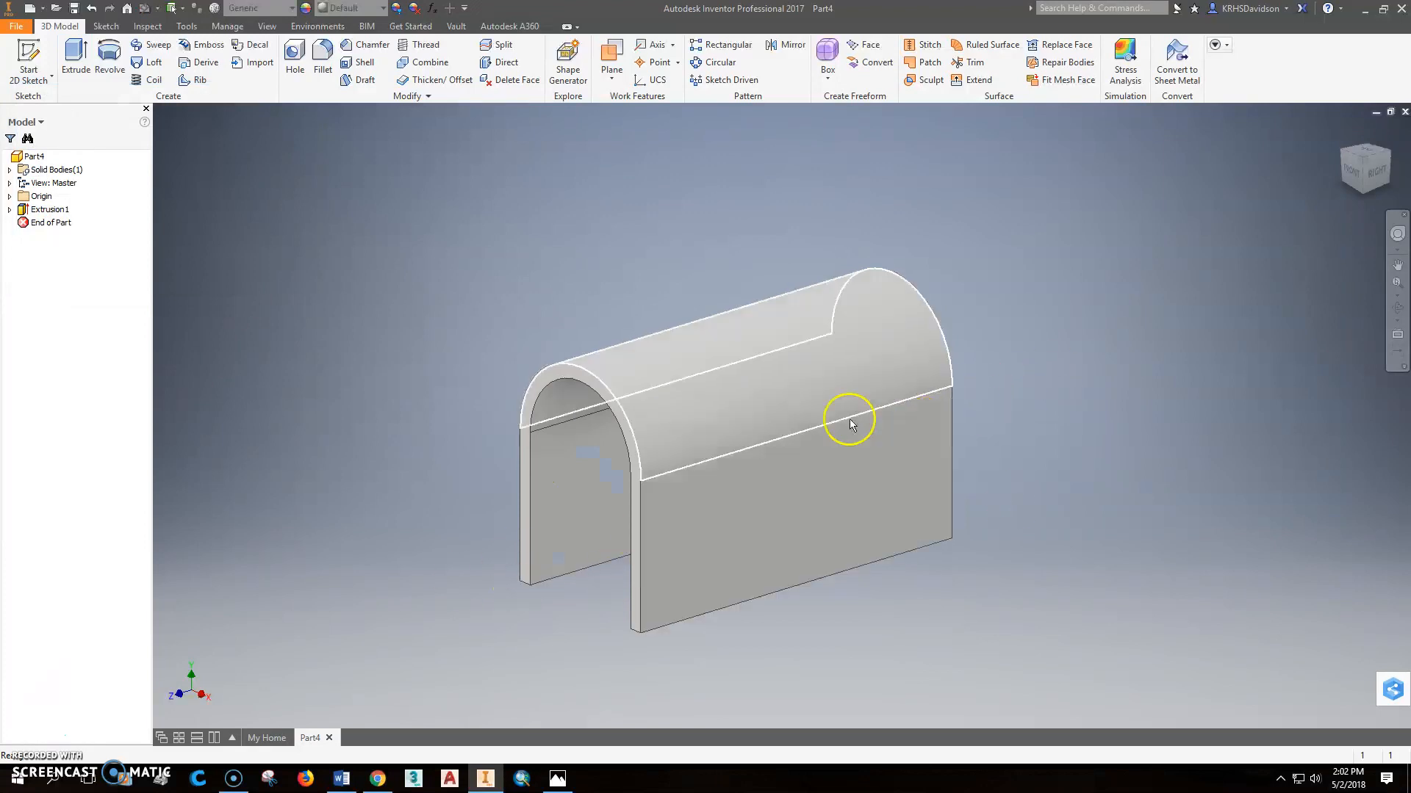
- Fillet the four lower corner edges of the two legs with a 1.62 in radius
click(314, 51)
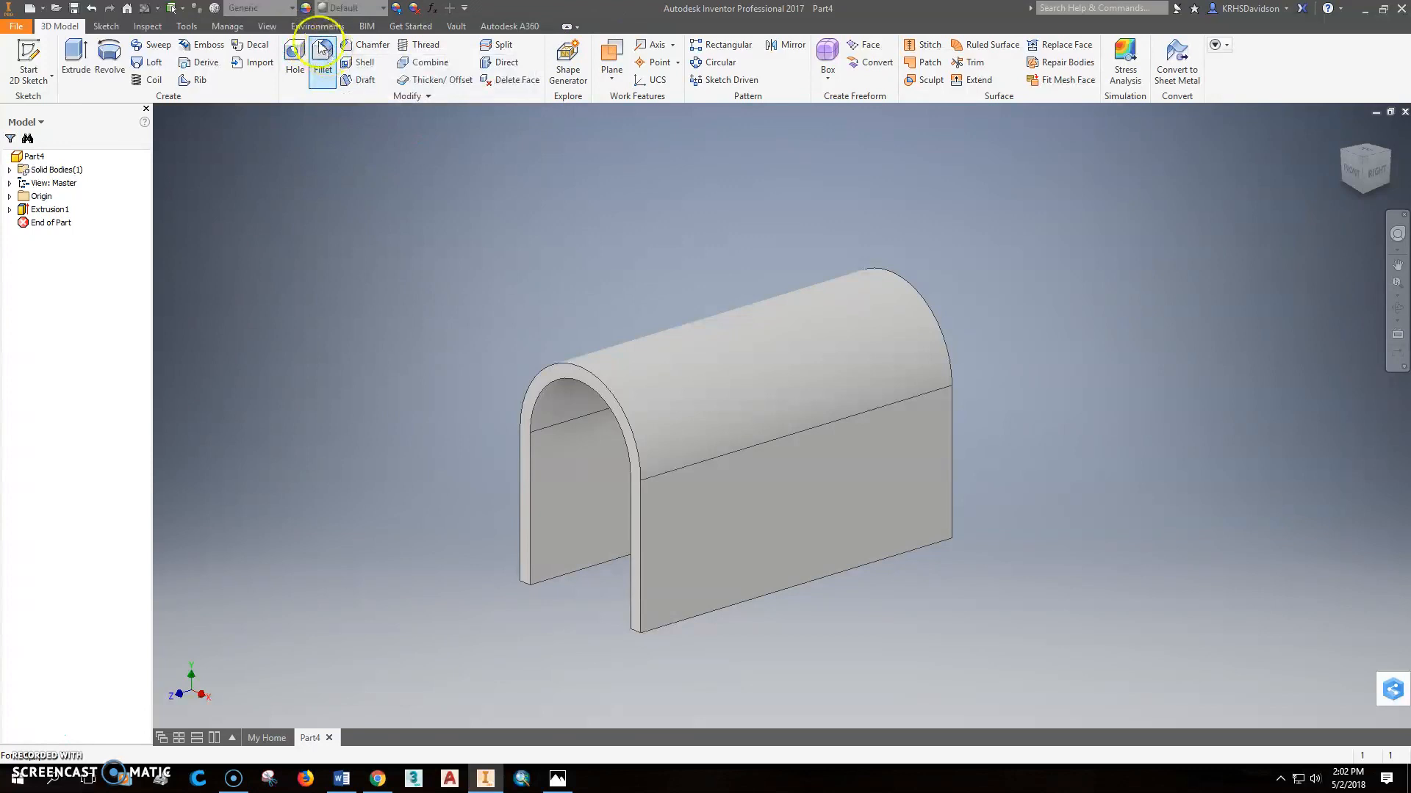
click(330, 56)
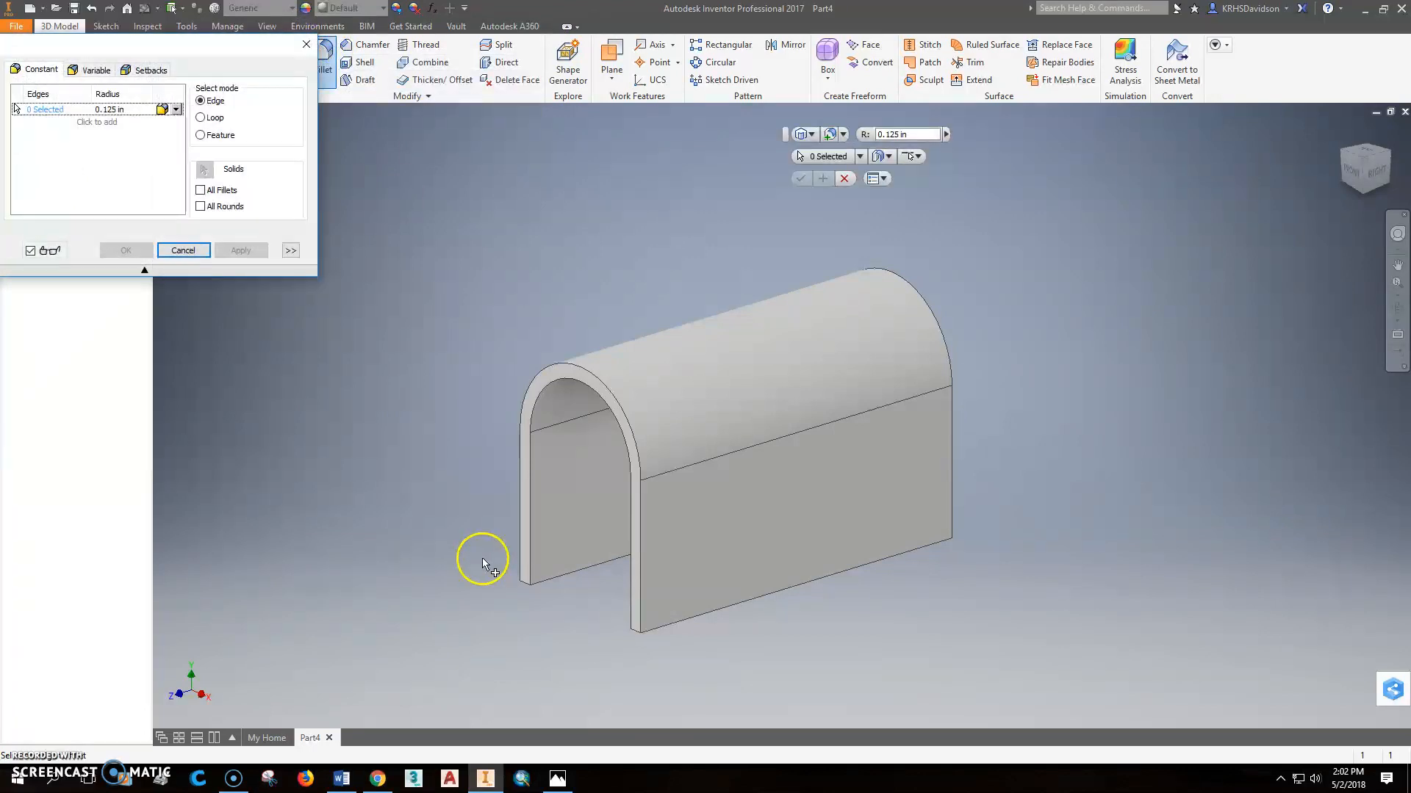
click(524, 588)
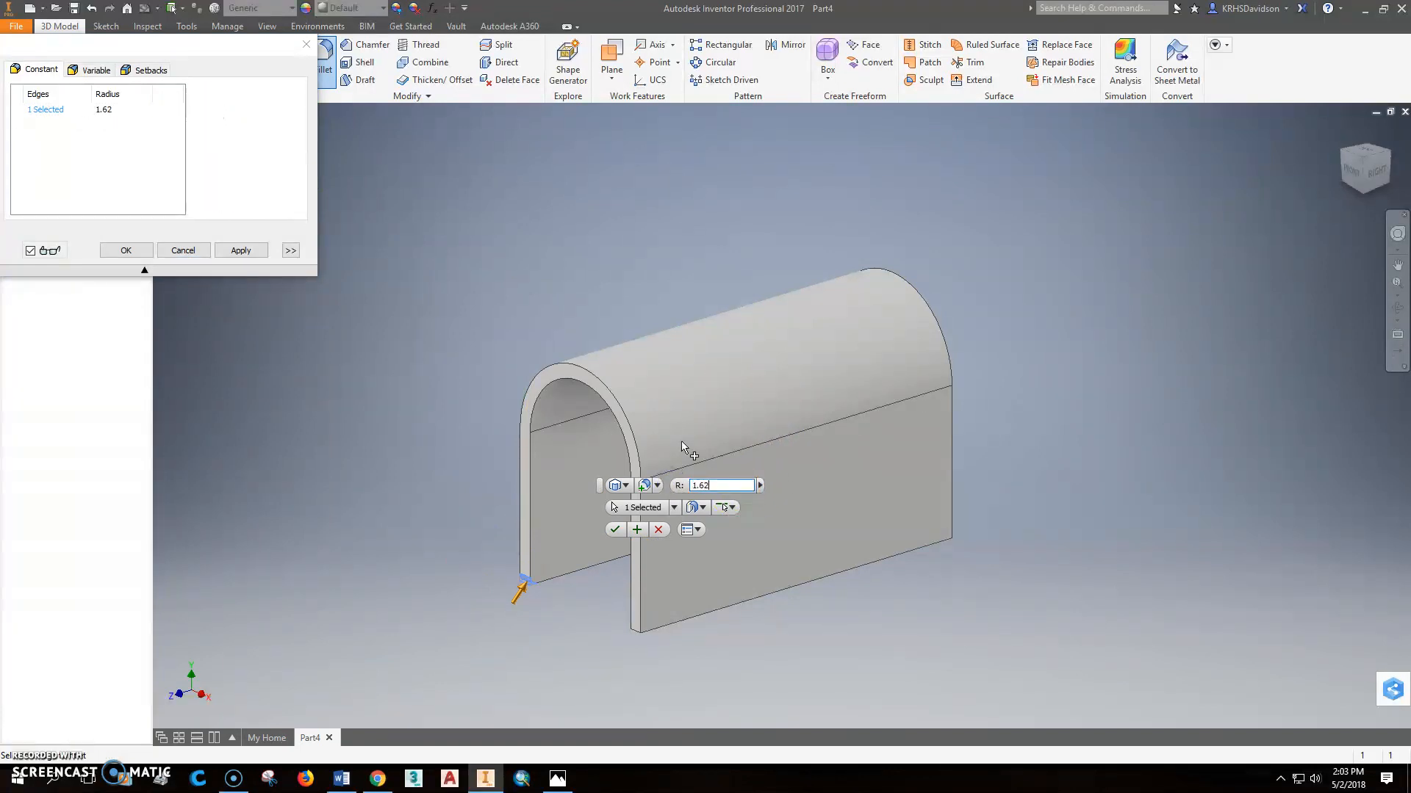
click(634, 630)
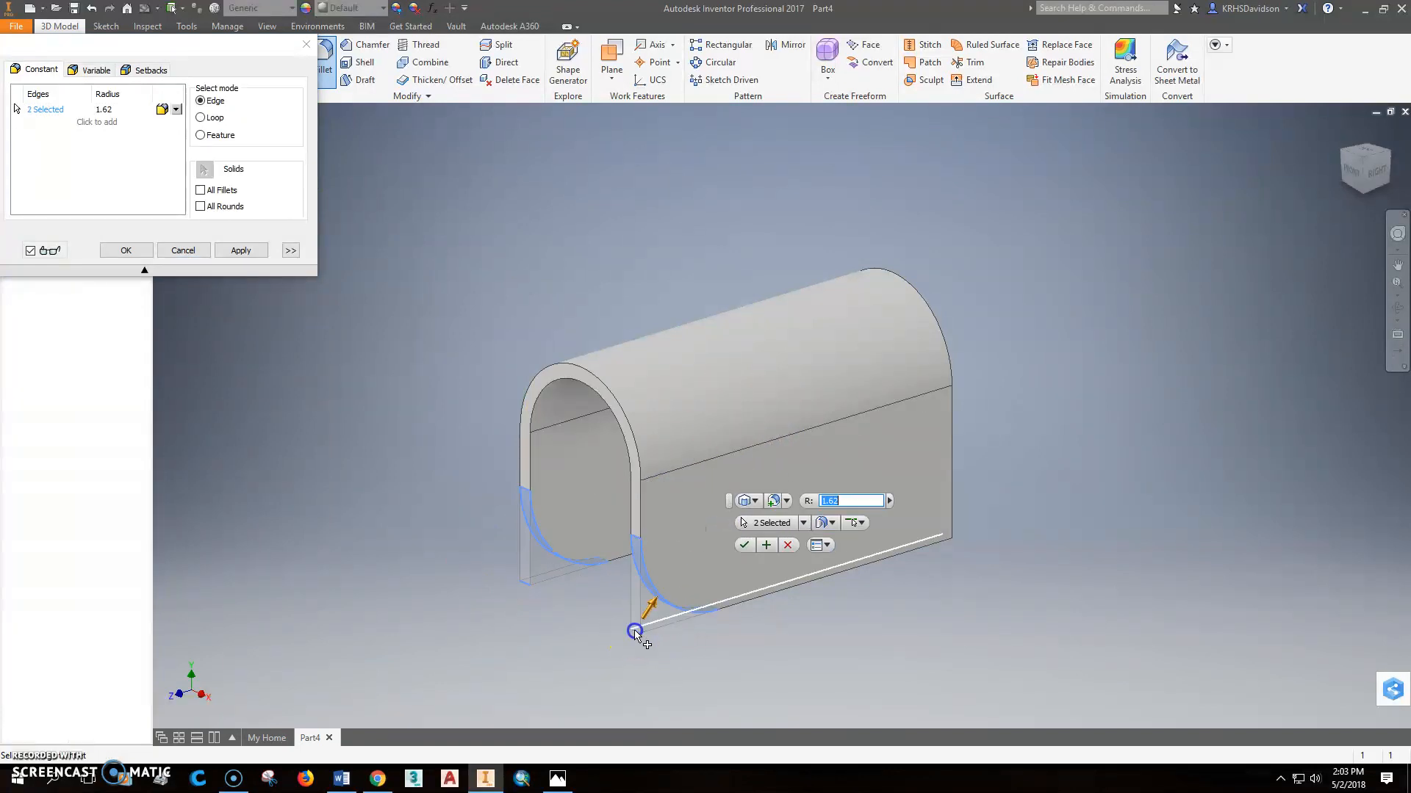
click(951, 540)
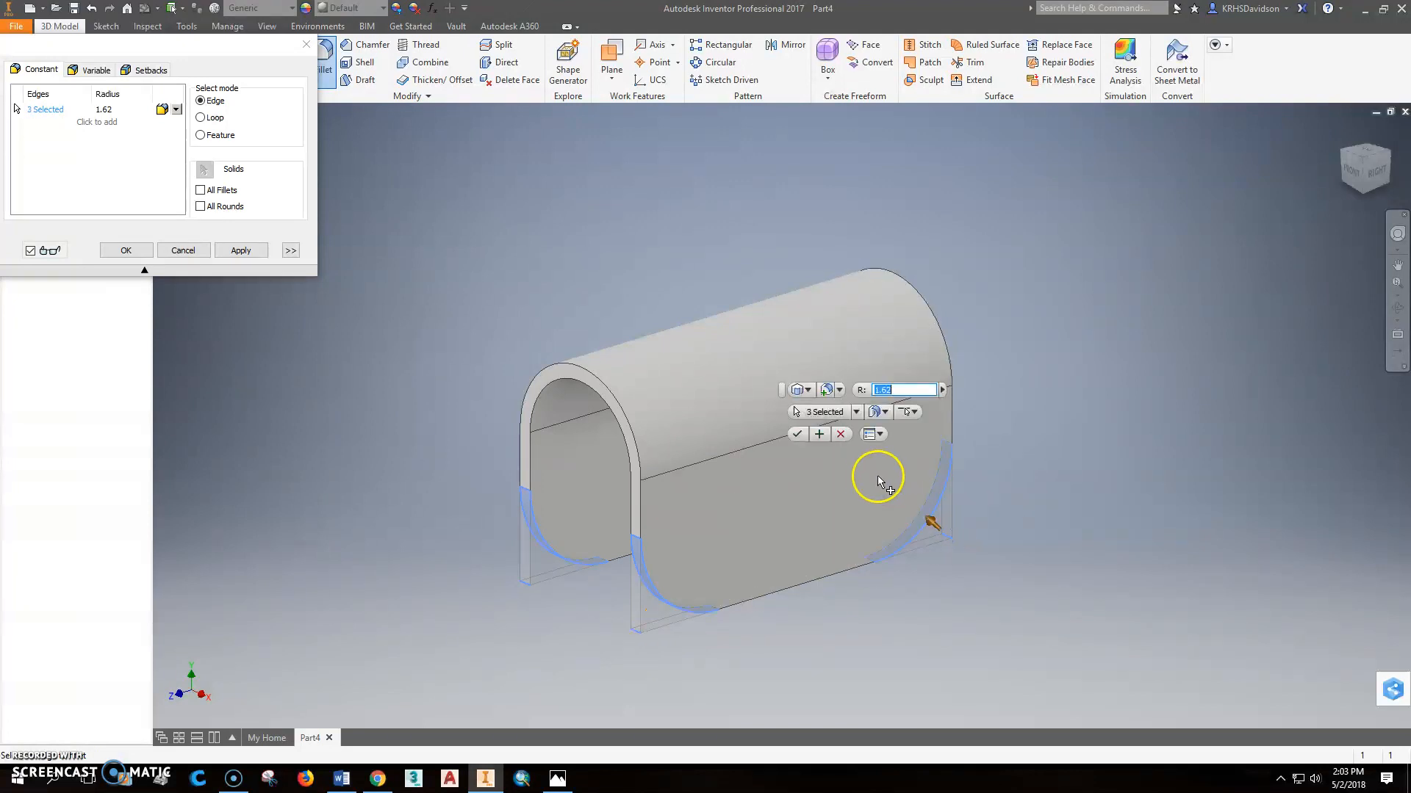
click(833, 485)
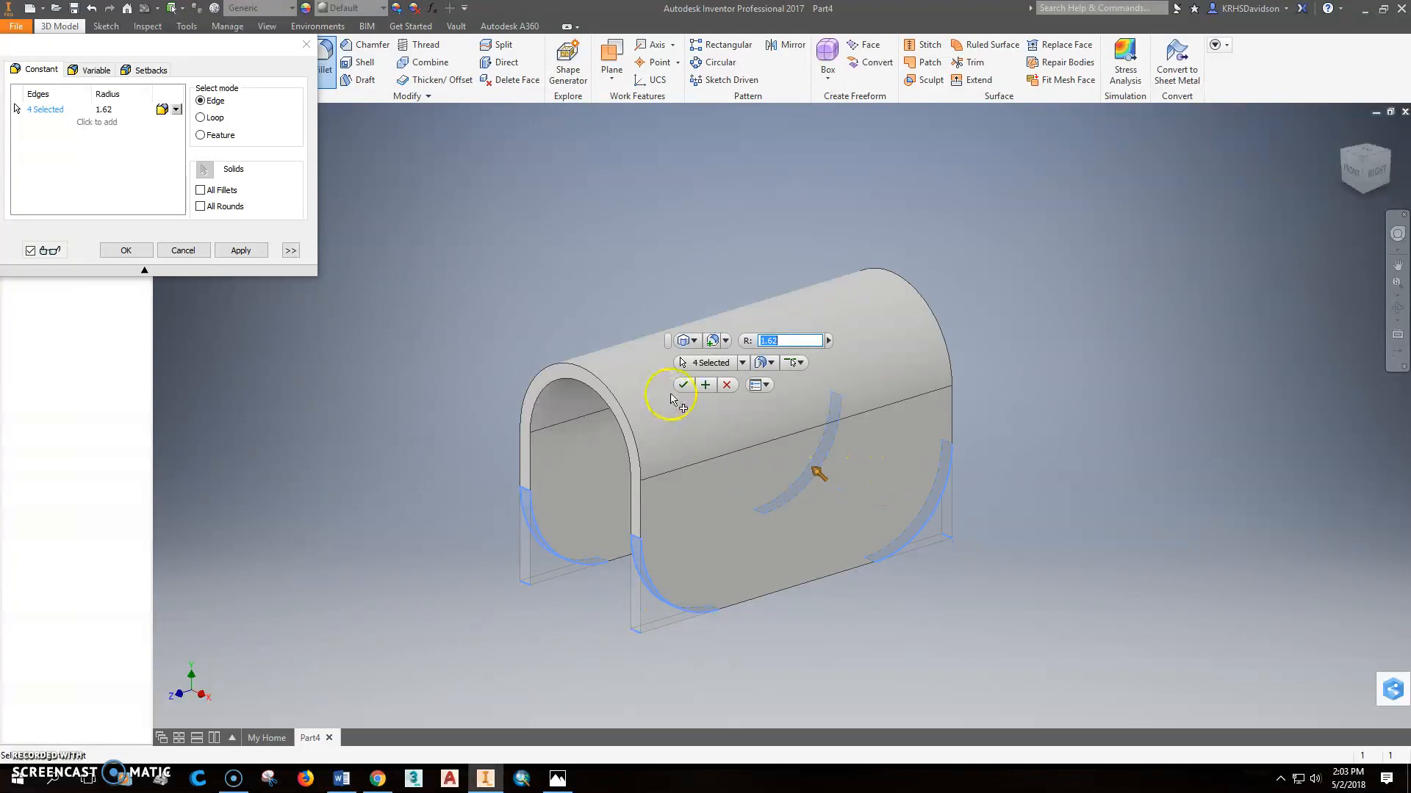
click(684, 385)
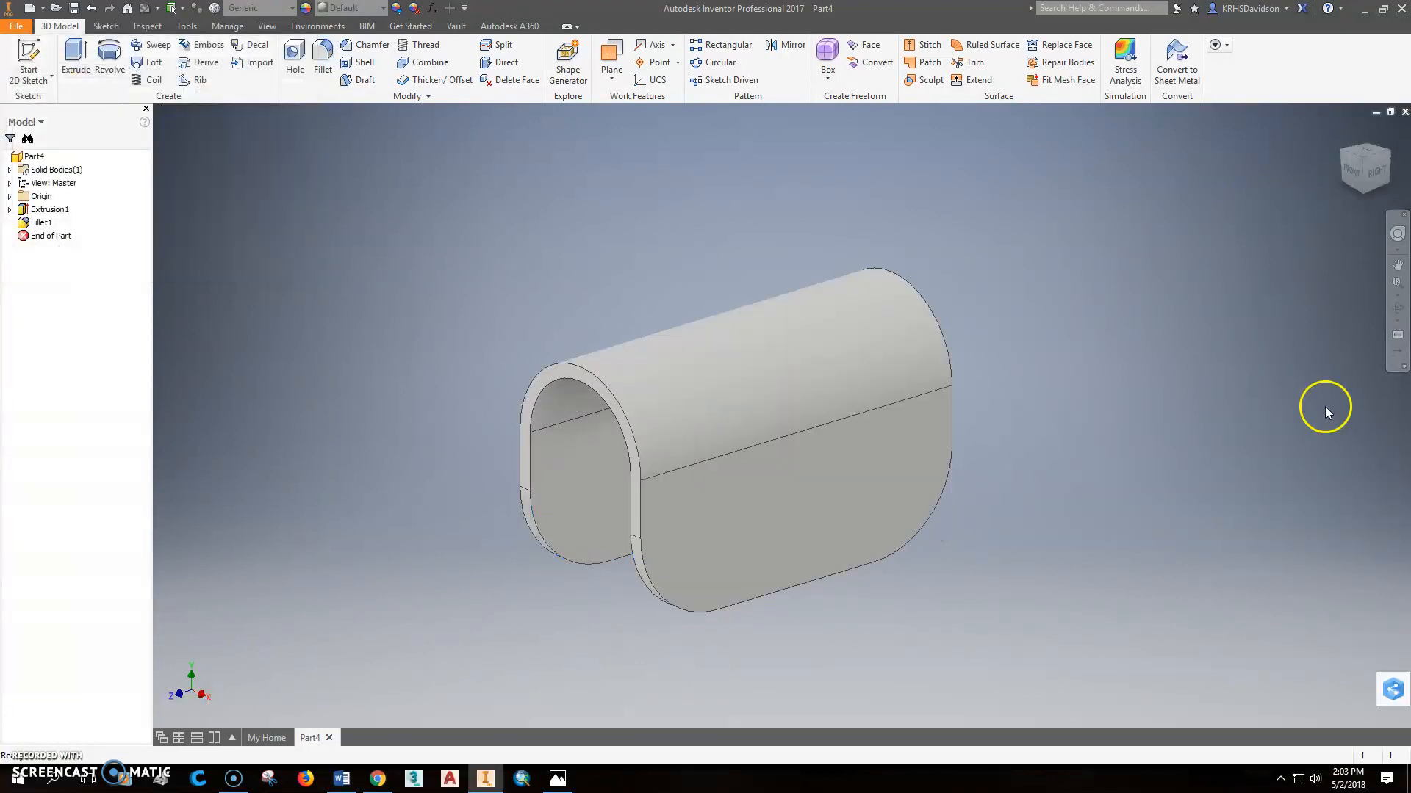
- Show the part in its home view and save it as 210-6-54 Saddle
click(1342, 131)
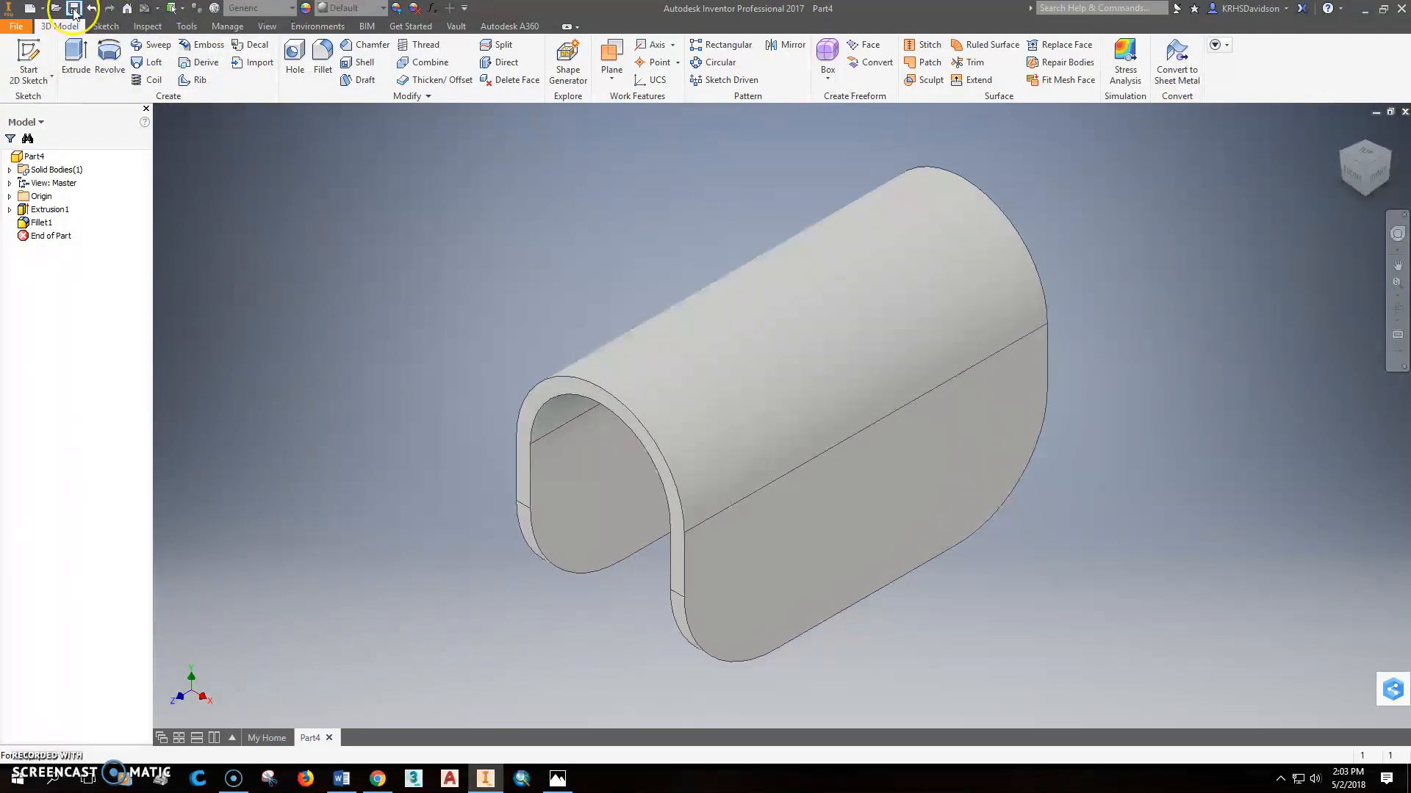
click(74, 8)
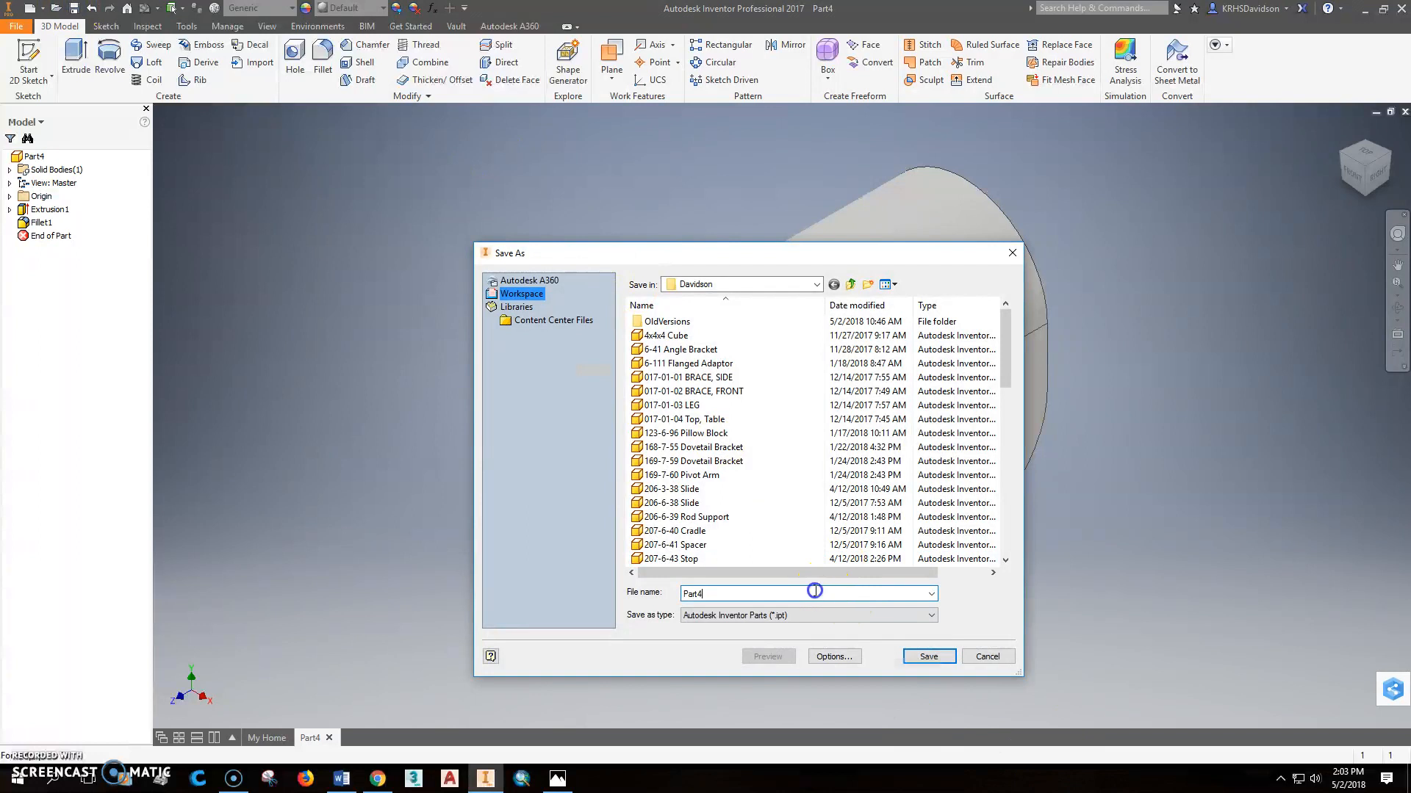
text(210-)
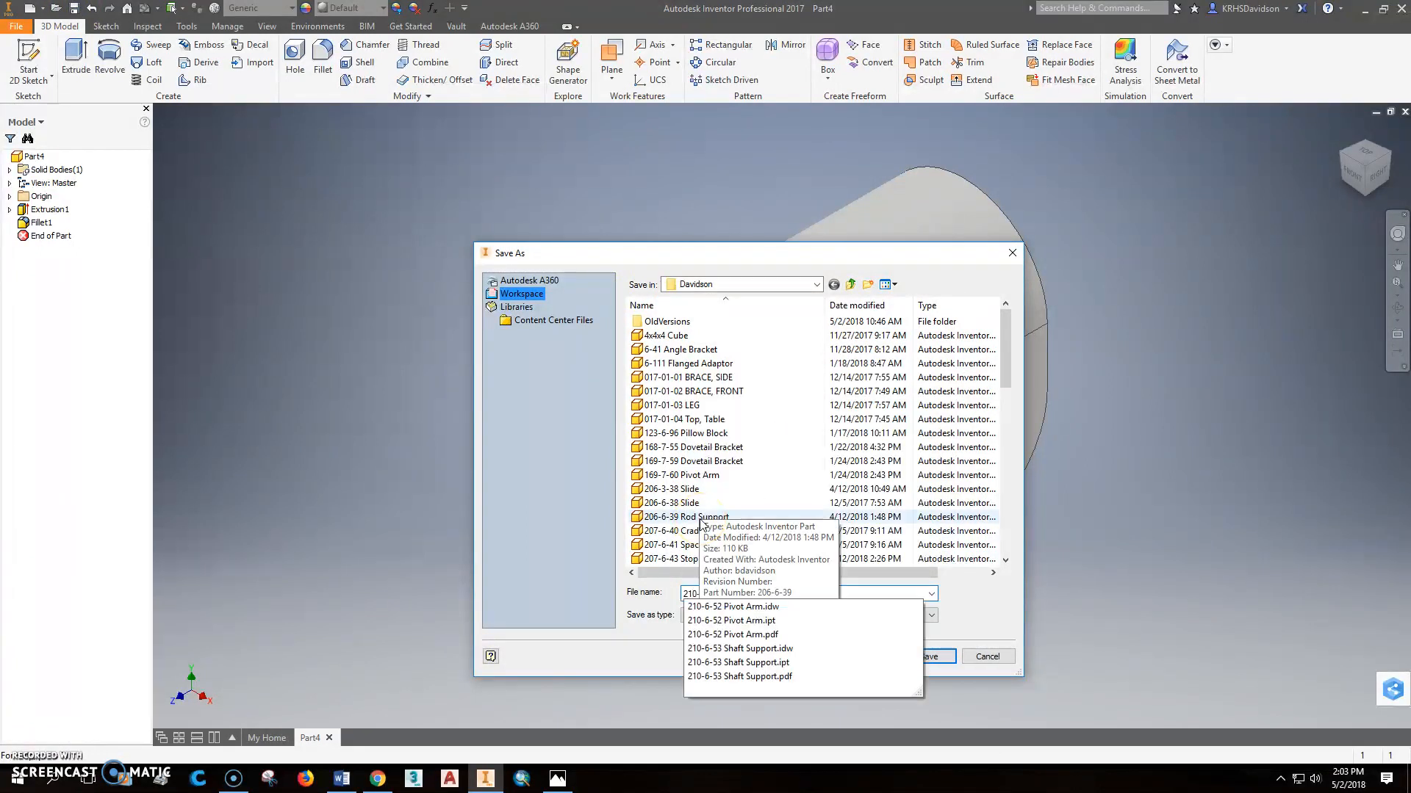
text(4 Saddle)
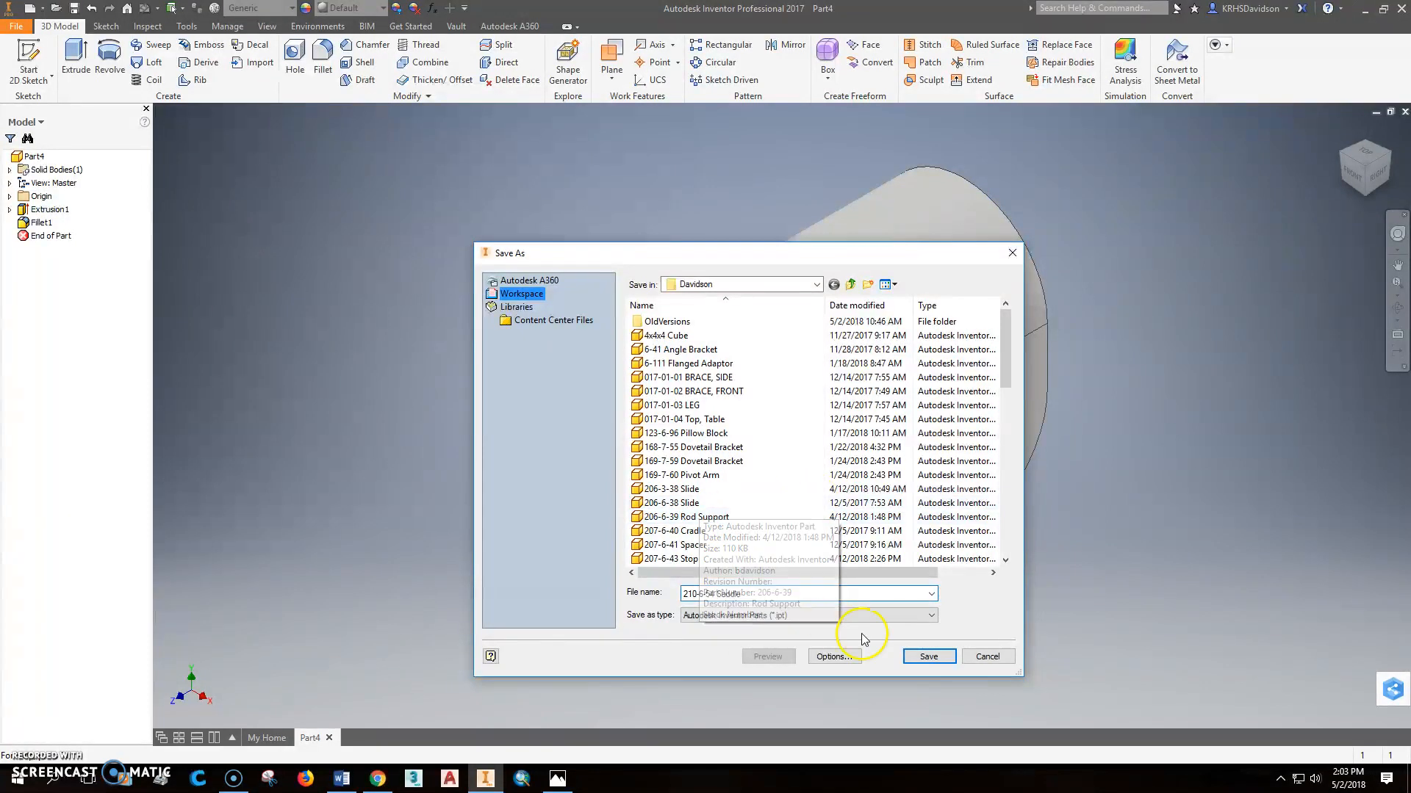
click(927, 656)
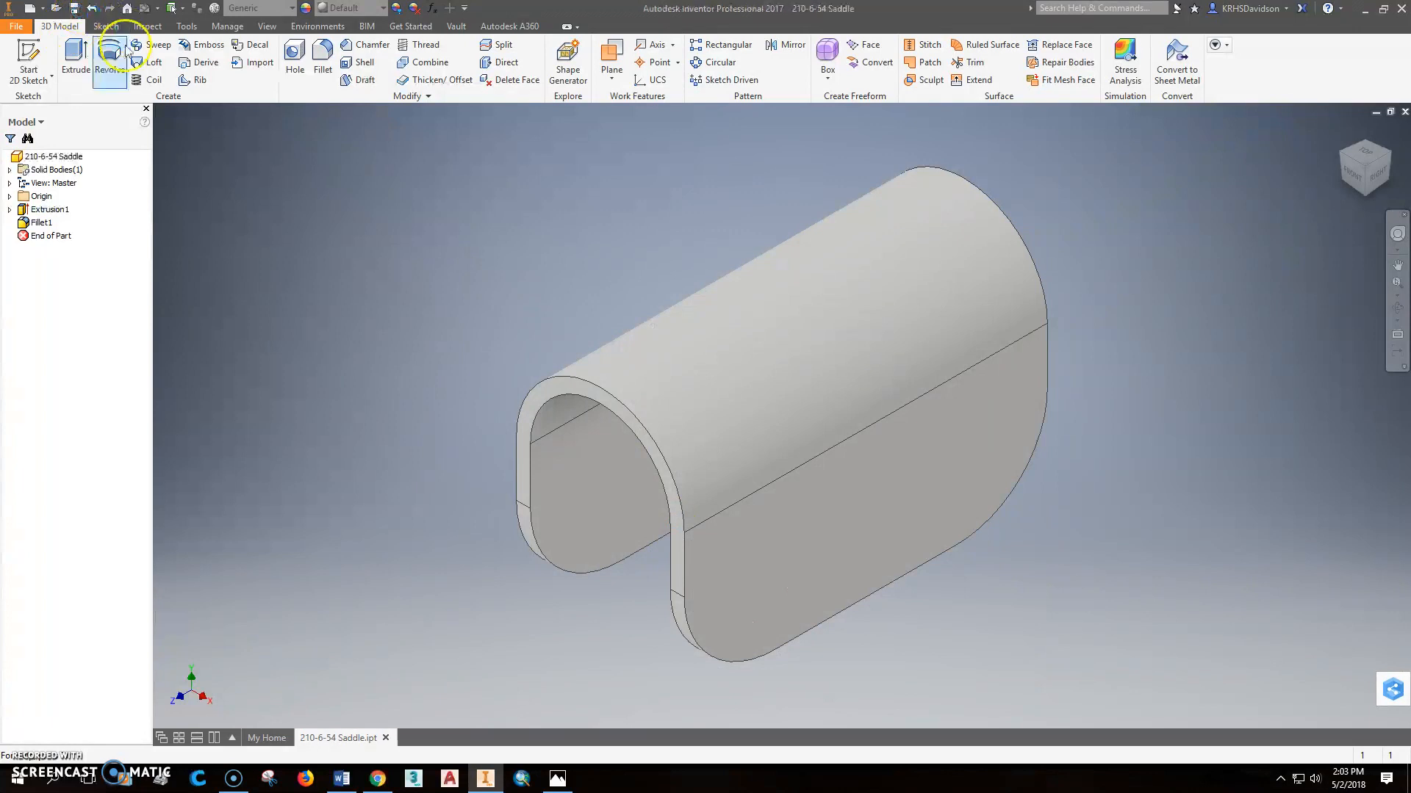
- Create a new drawing from the English ANSI (in).idw template
click(30, 8)
click(471, 345)
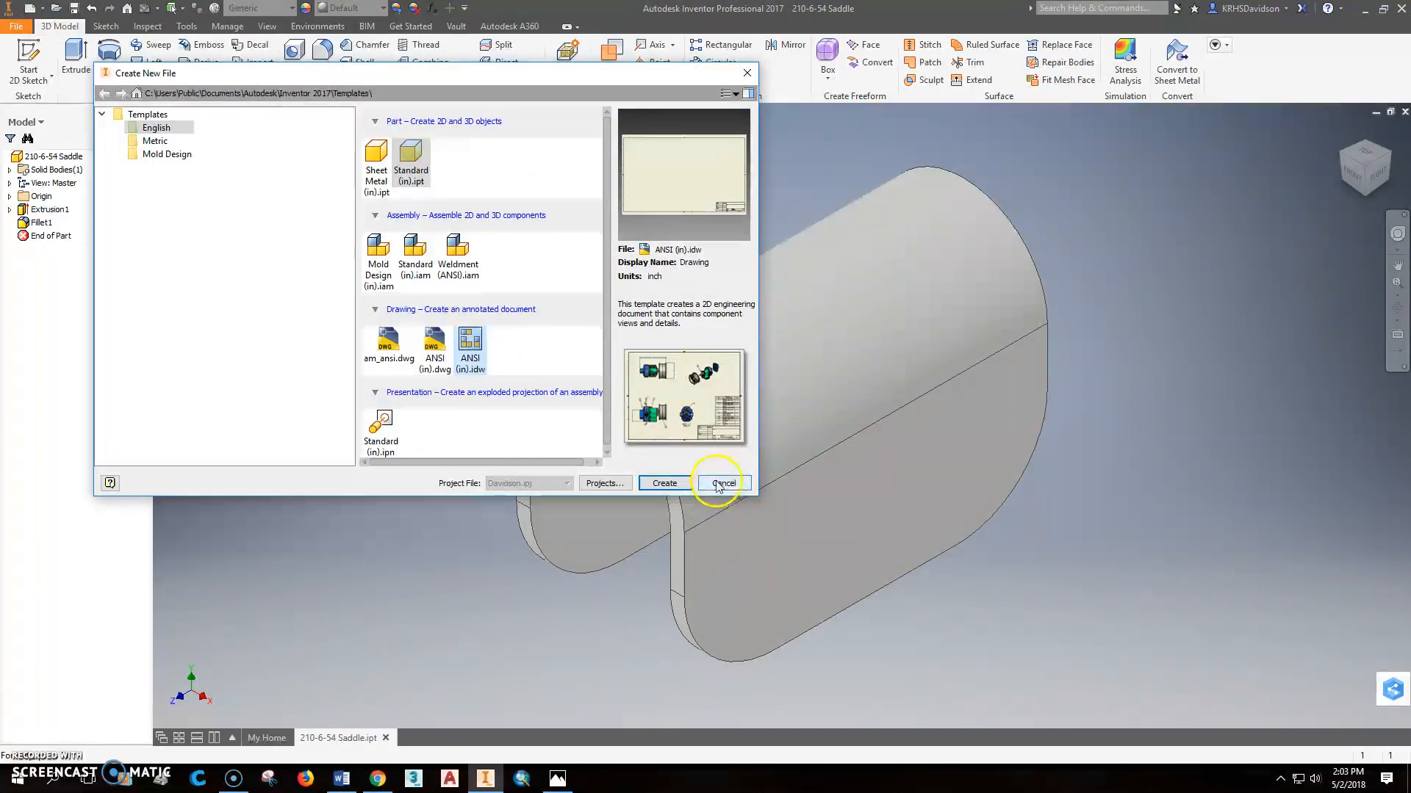
click(665, 483)
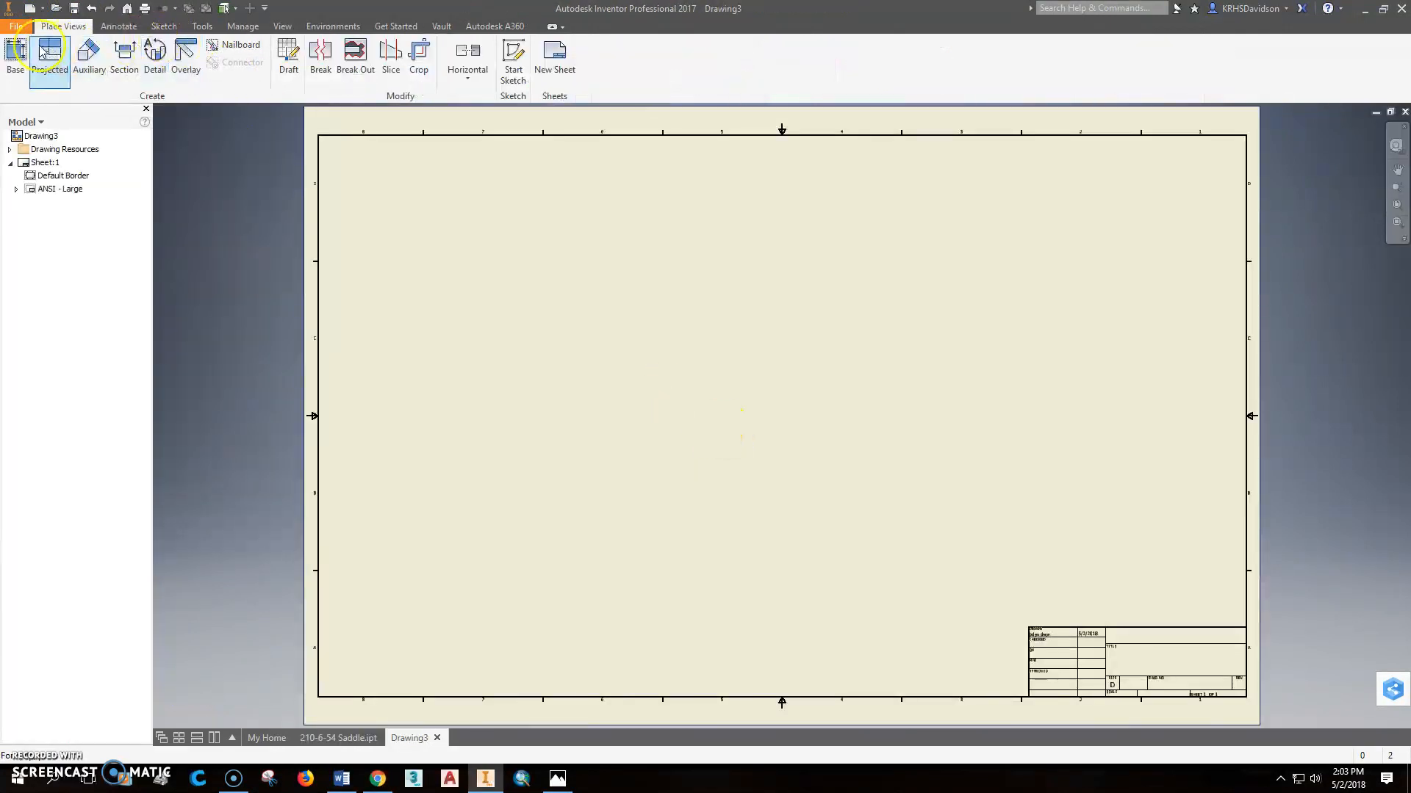
- Set the sheet size to B and try out a base view of the part on it
right_click(53, 166)
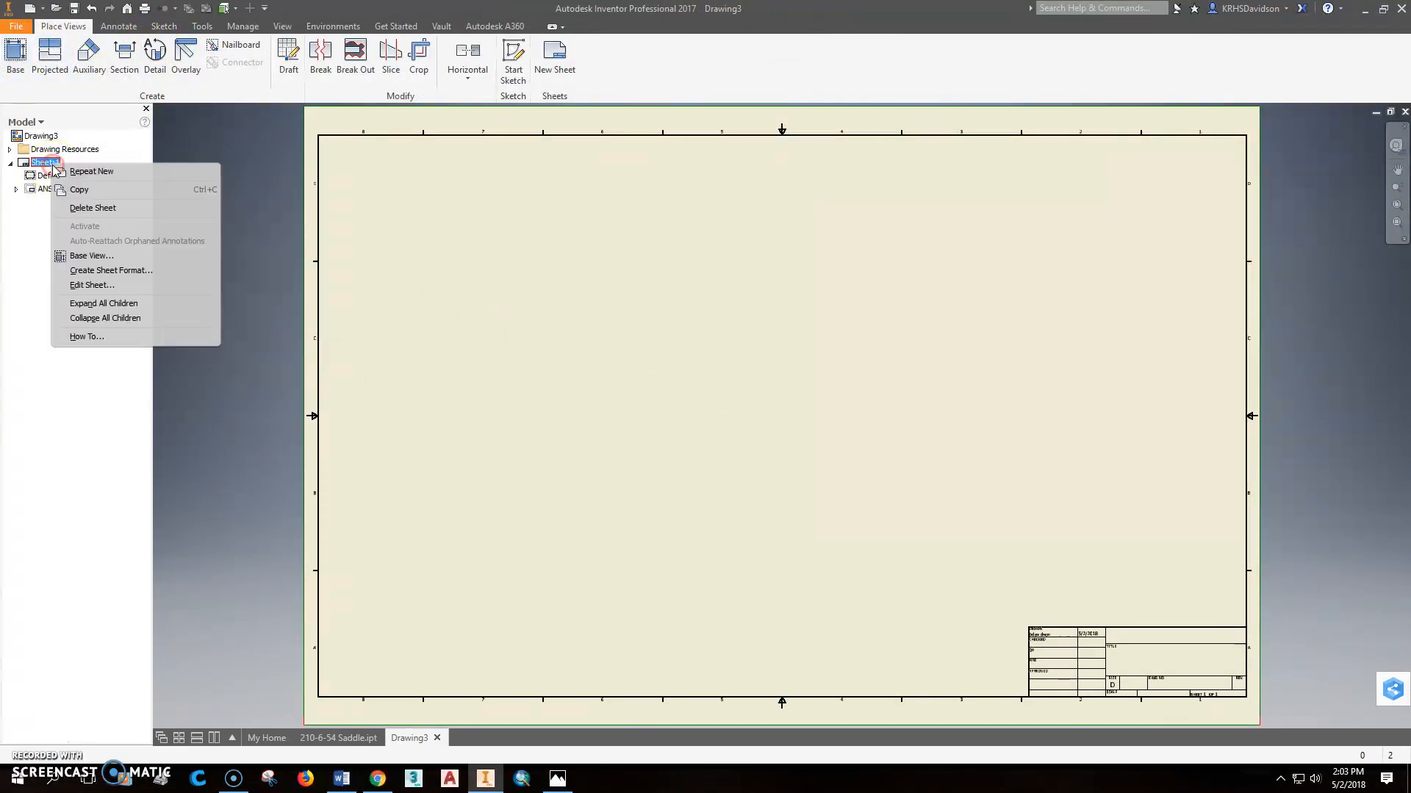
click(102, 289)
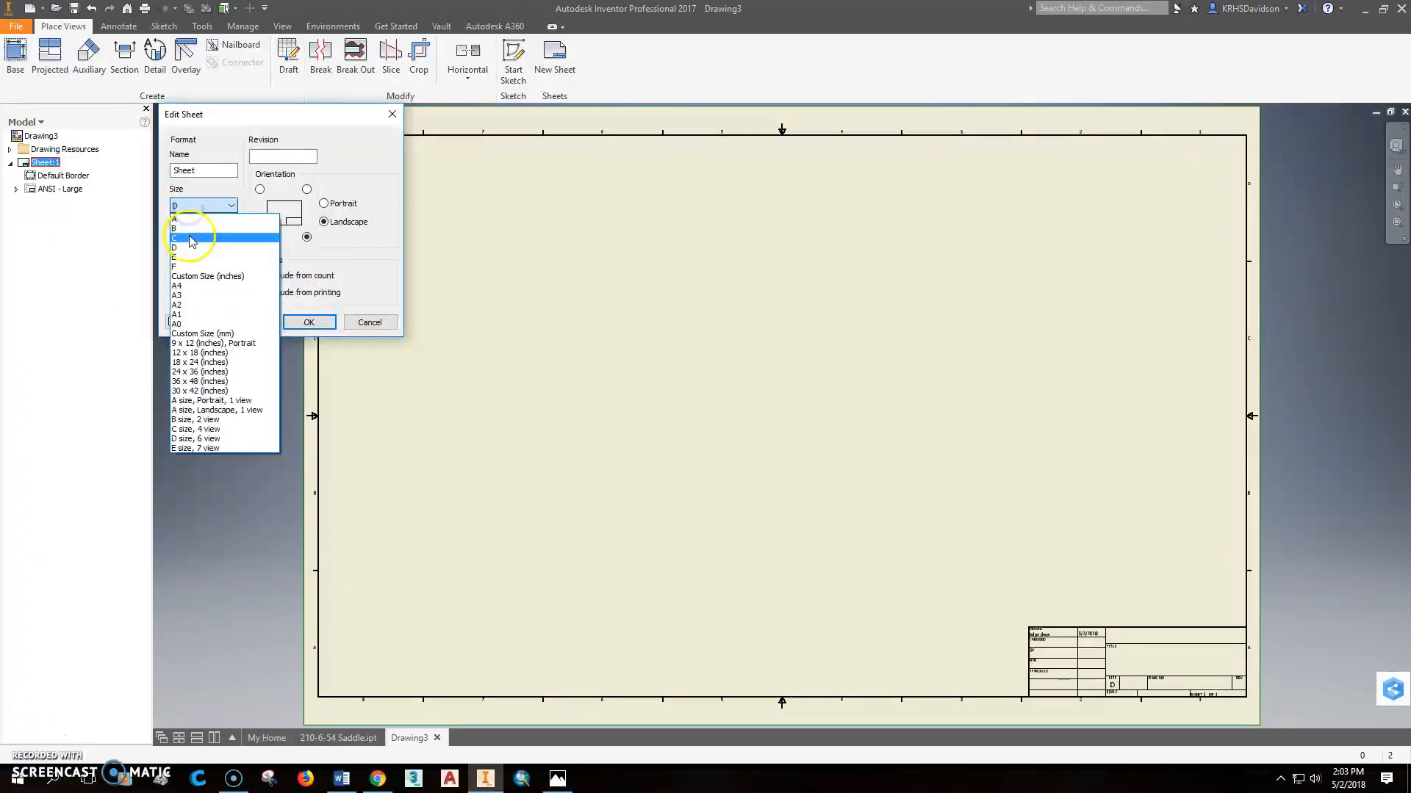
click(180, 228)
click(300, 323)
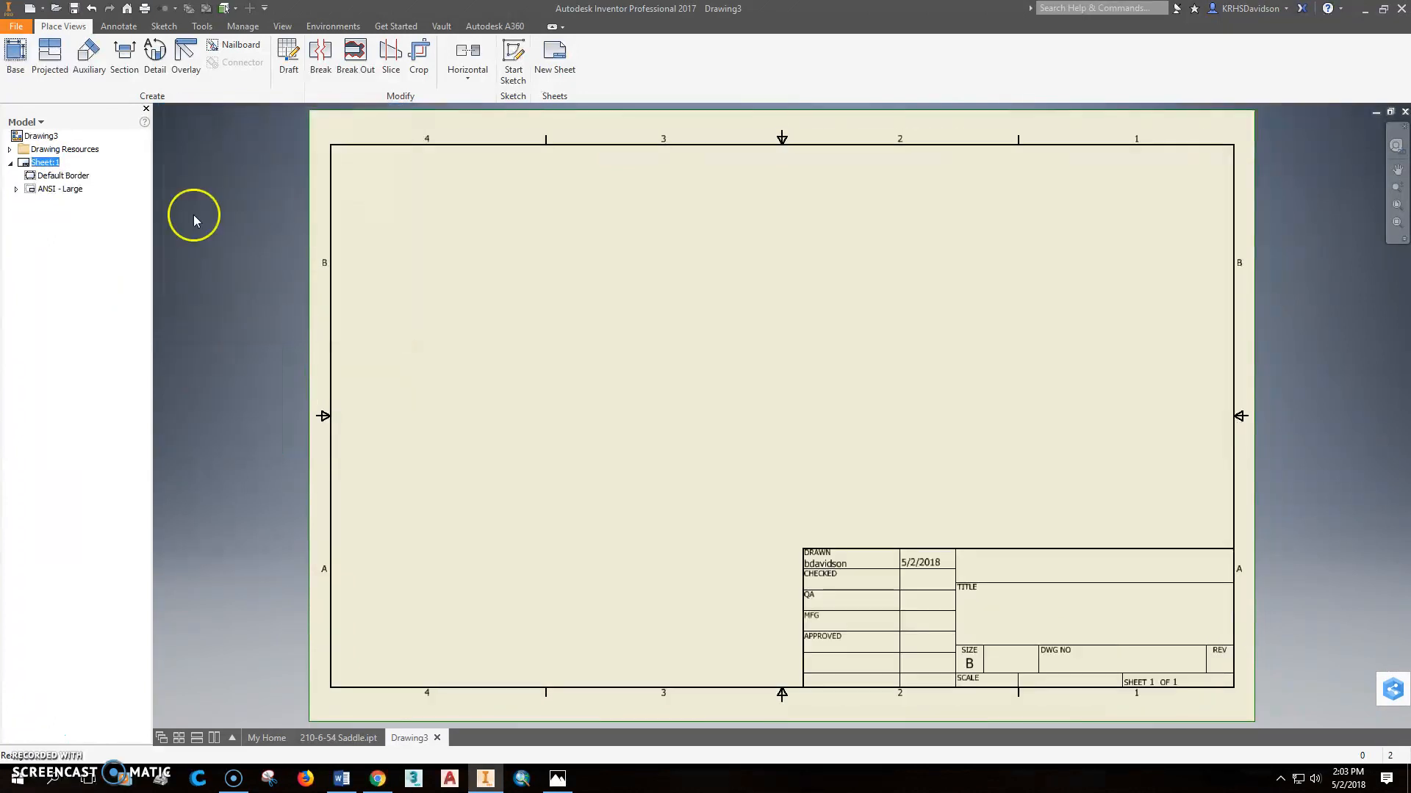
click(15, 59)
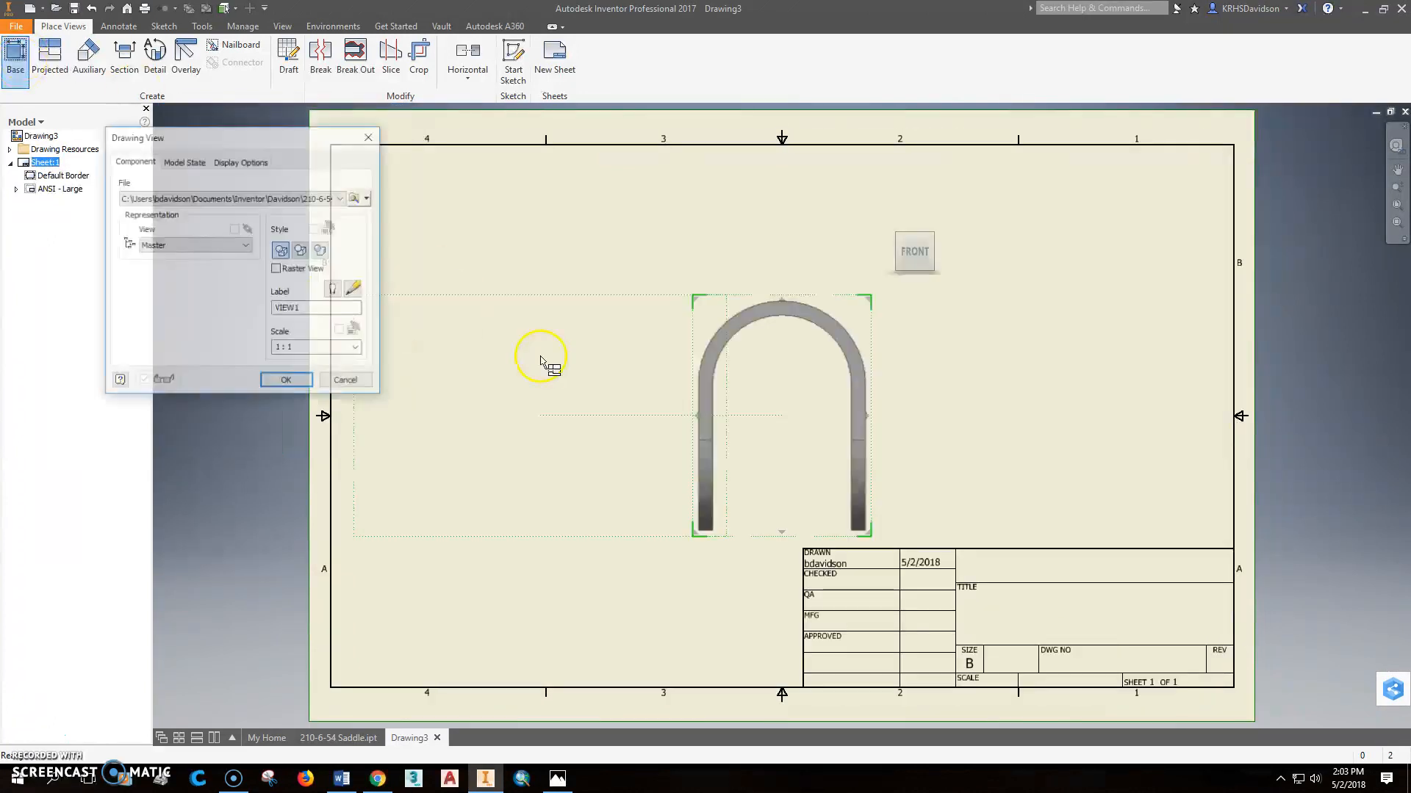
click(347, 382)
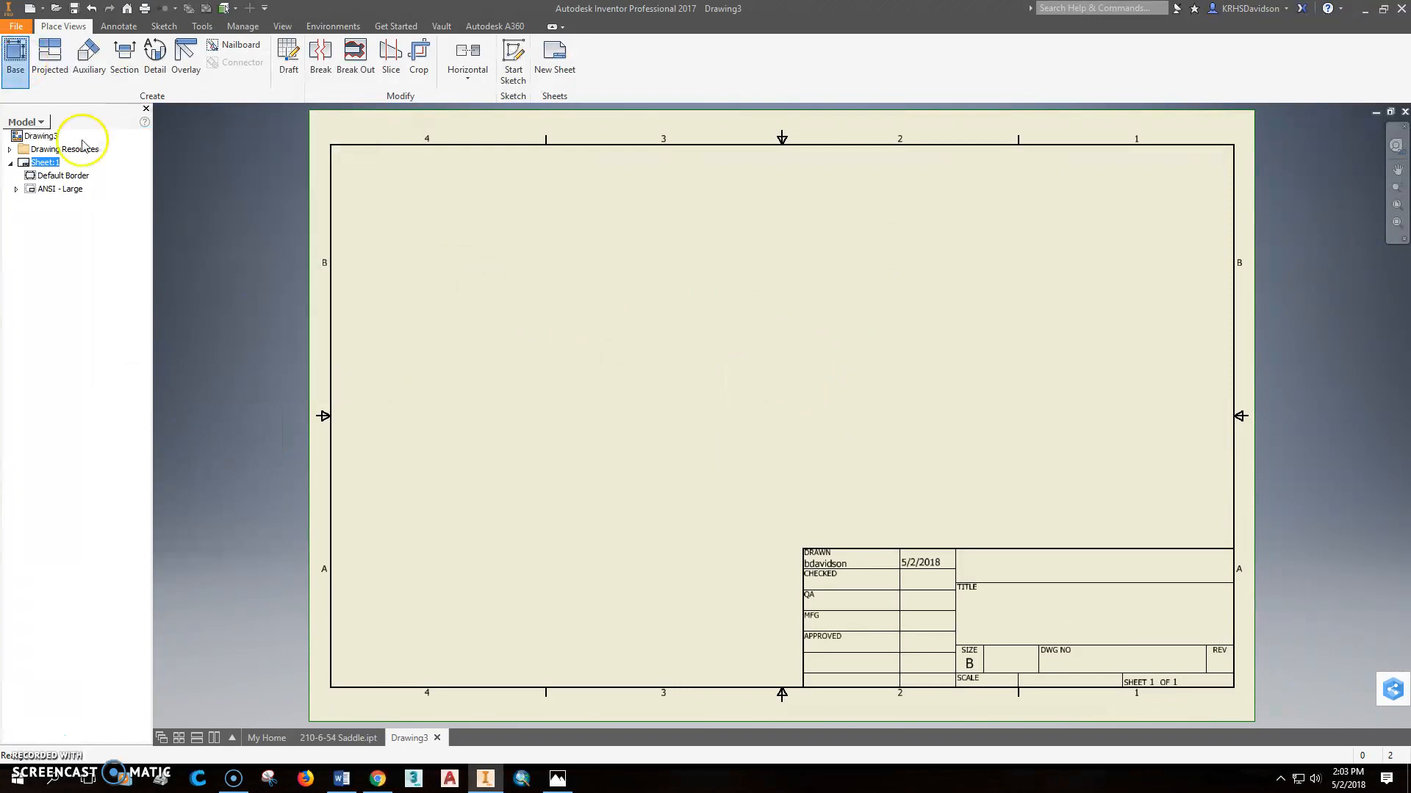
- Set the drawing's sheet size to C
right_click(44, 163)
click(83, 286)
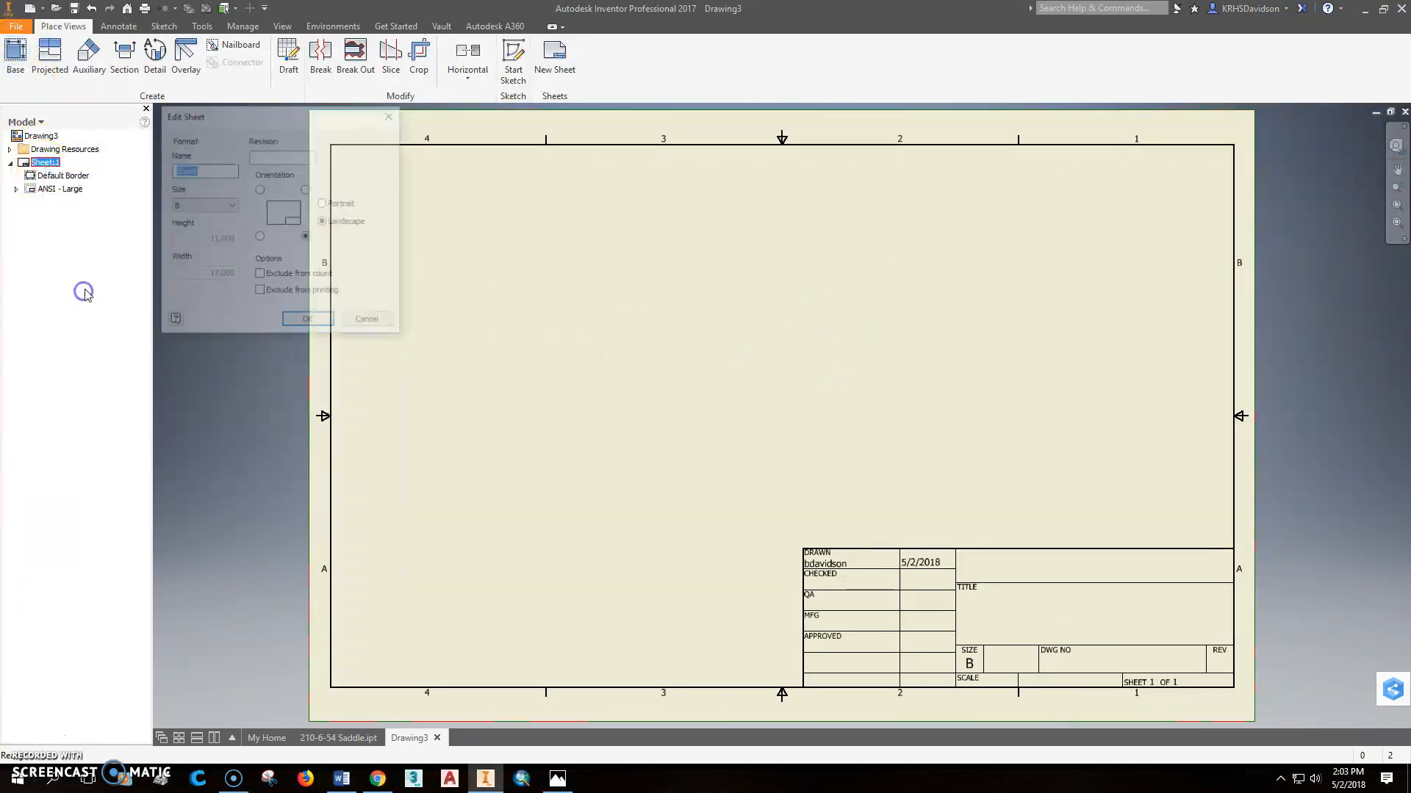
click(231, 209)
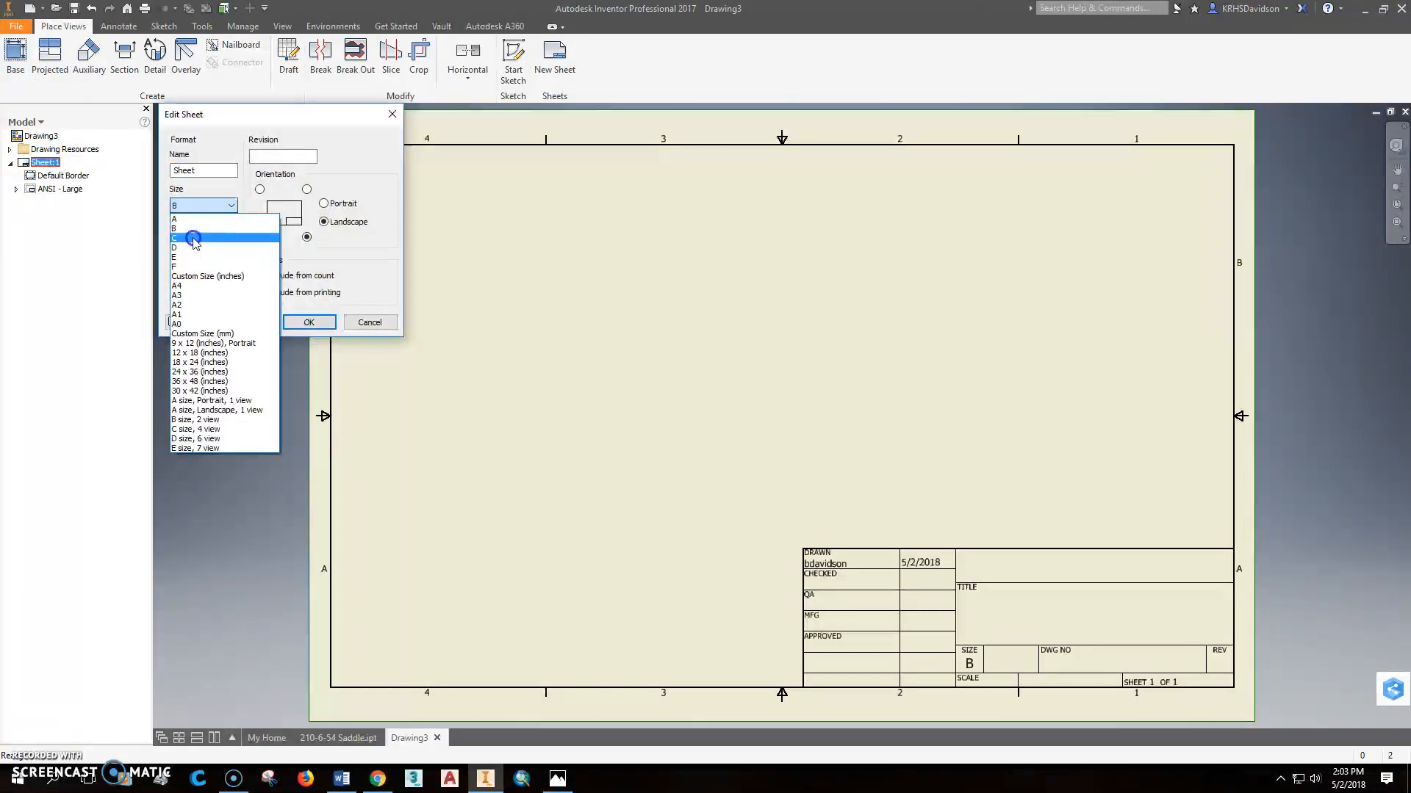
click(189, 234)
click(307, 322)
- Place the part's left-side base view at 1:1, with a projected top view above, a projected end view beside it and an isometric view
click(15, 55)
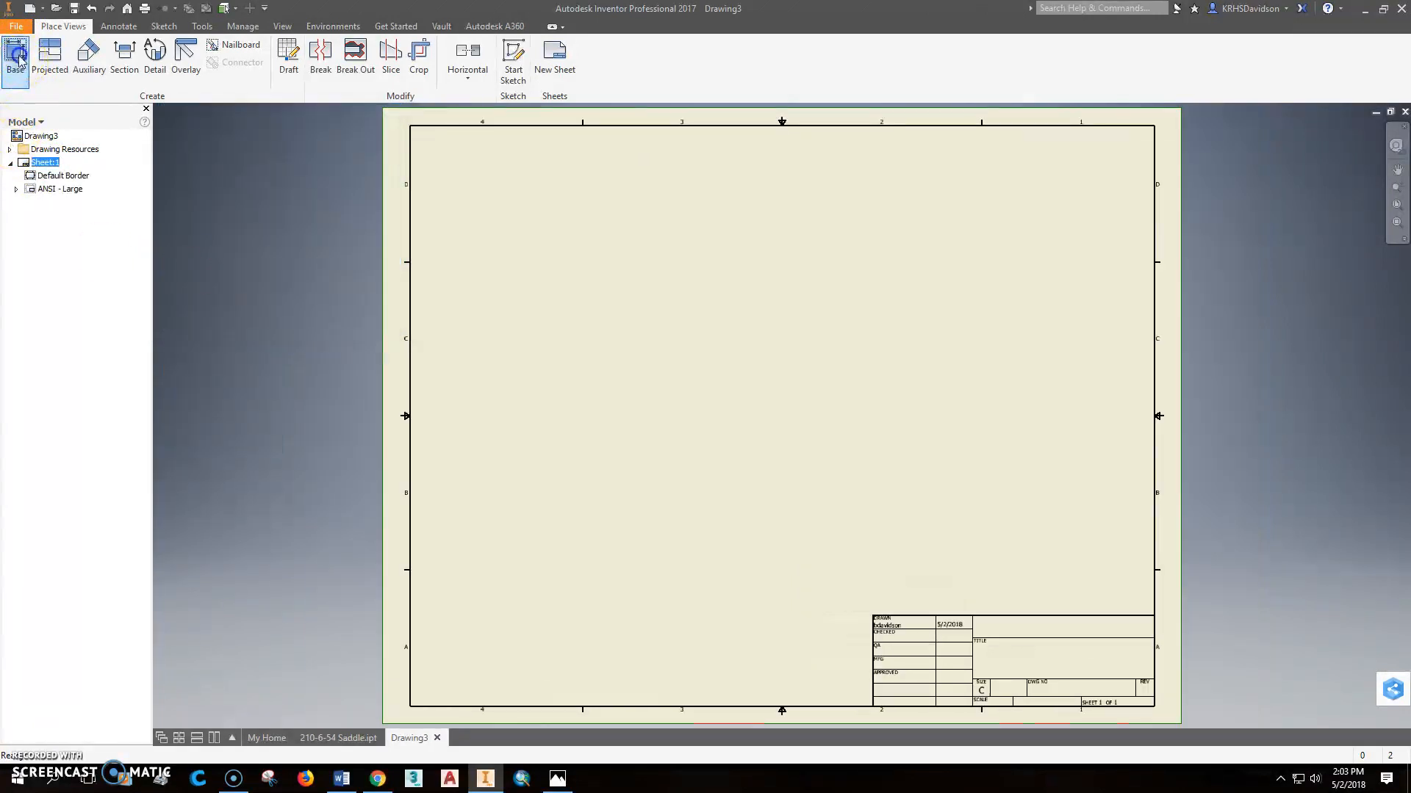
click(859, 292)
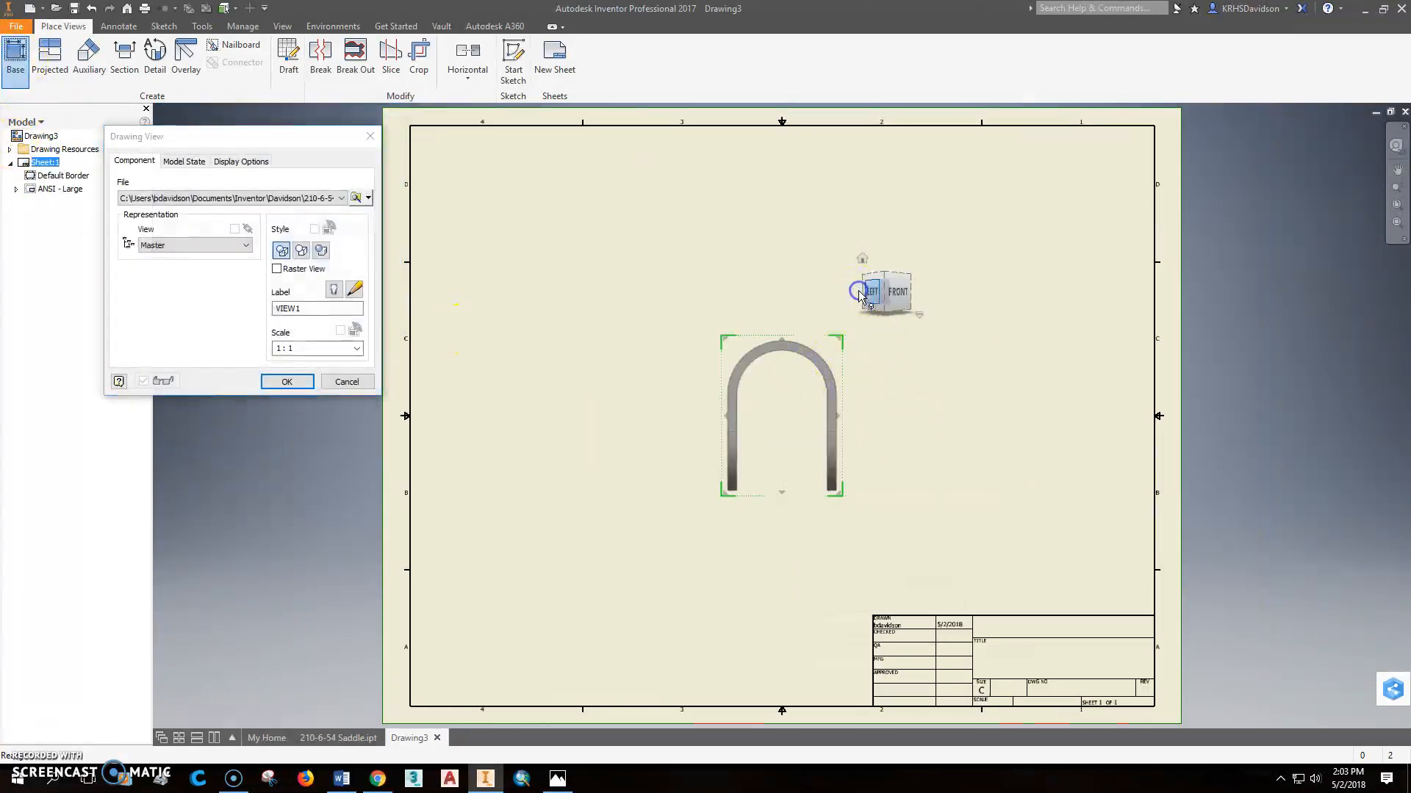
drag(797, 395, 671, 451)
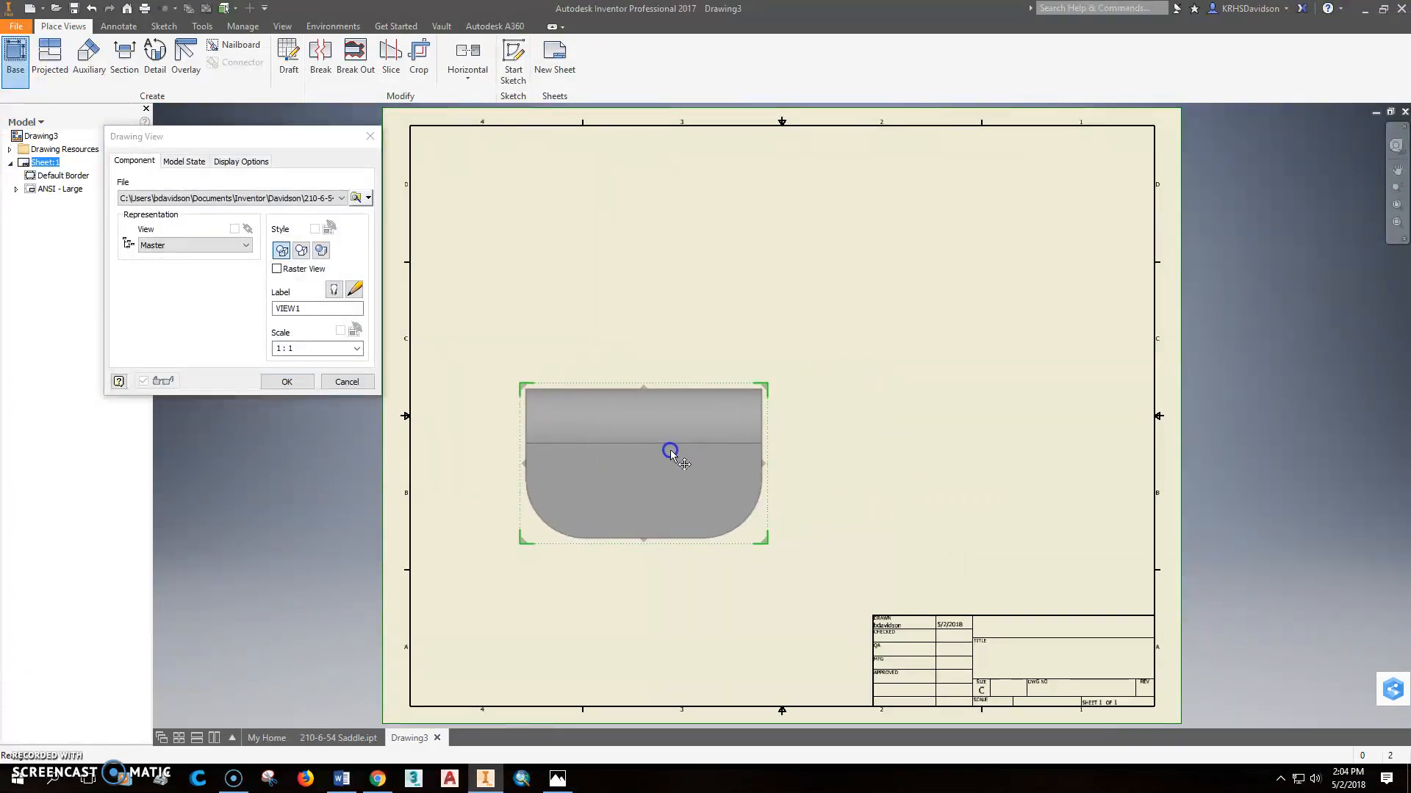
click(994, 468)
click(625, 250)
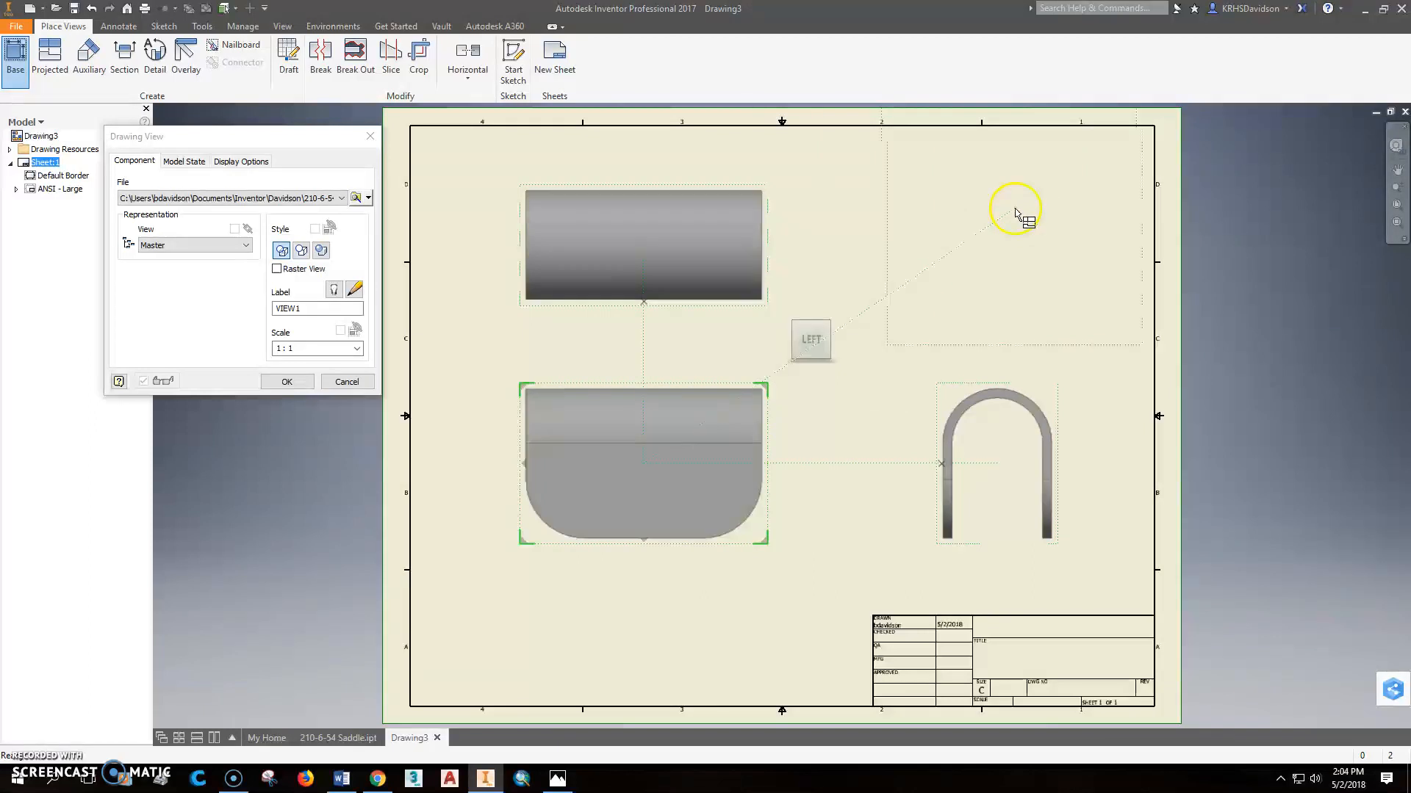
right_click(1032, 214)
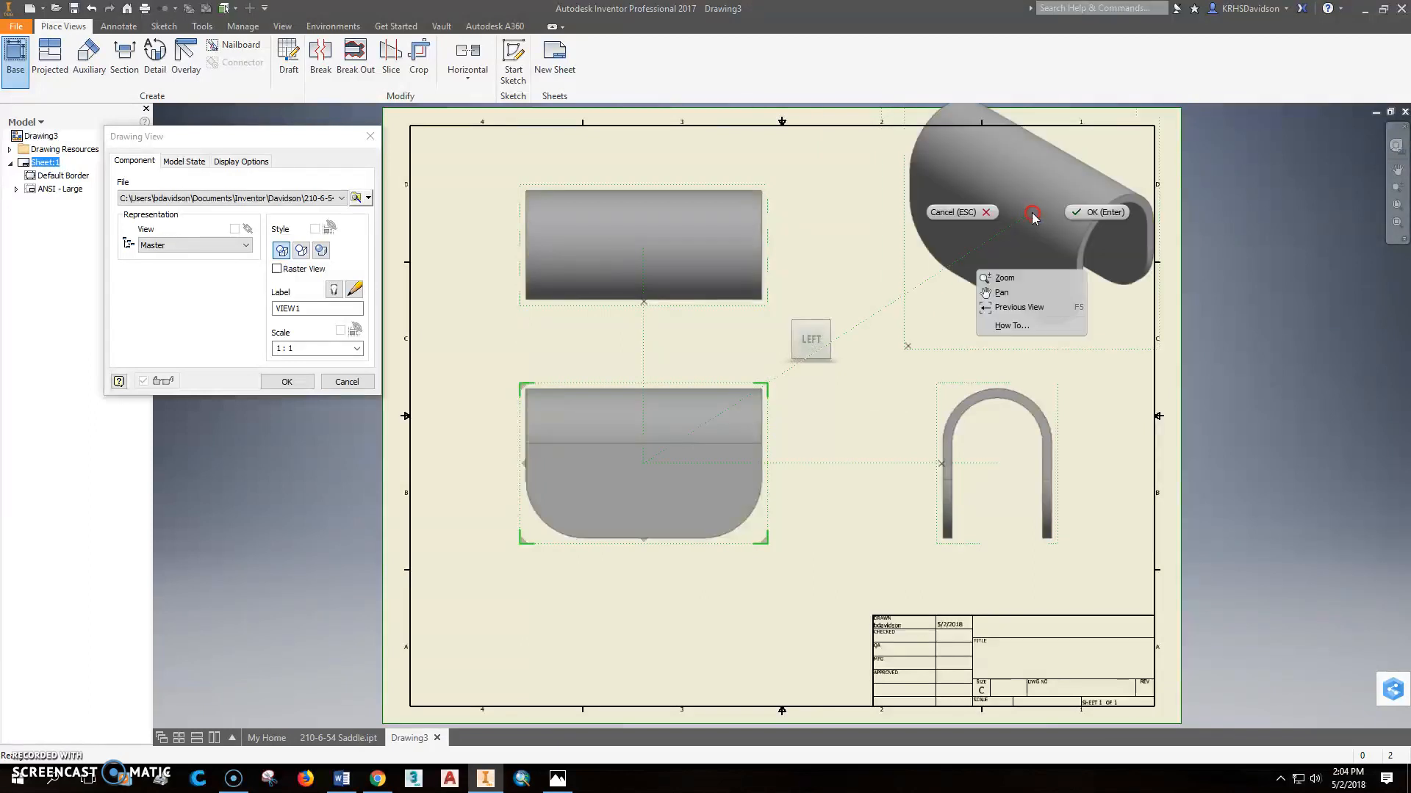
click(1093, 212)
double_click(1086, 319)
click(357, 348)
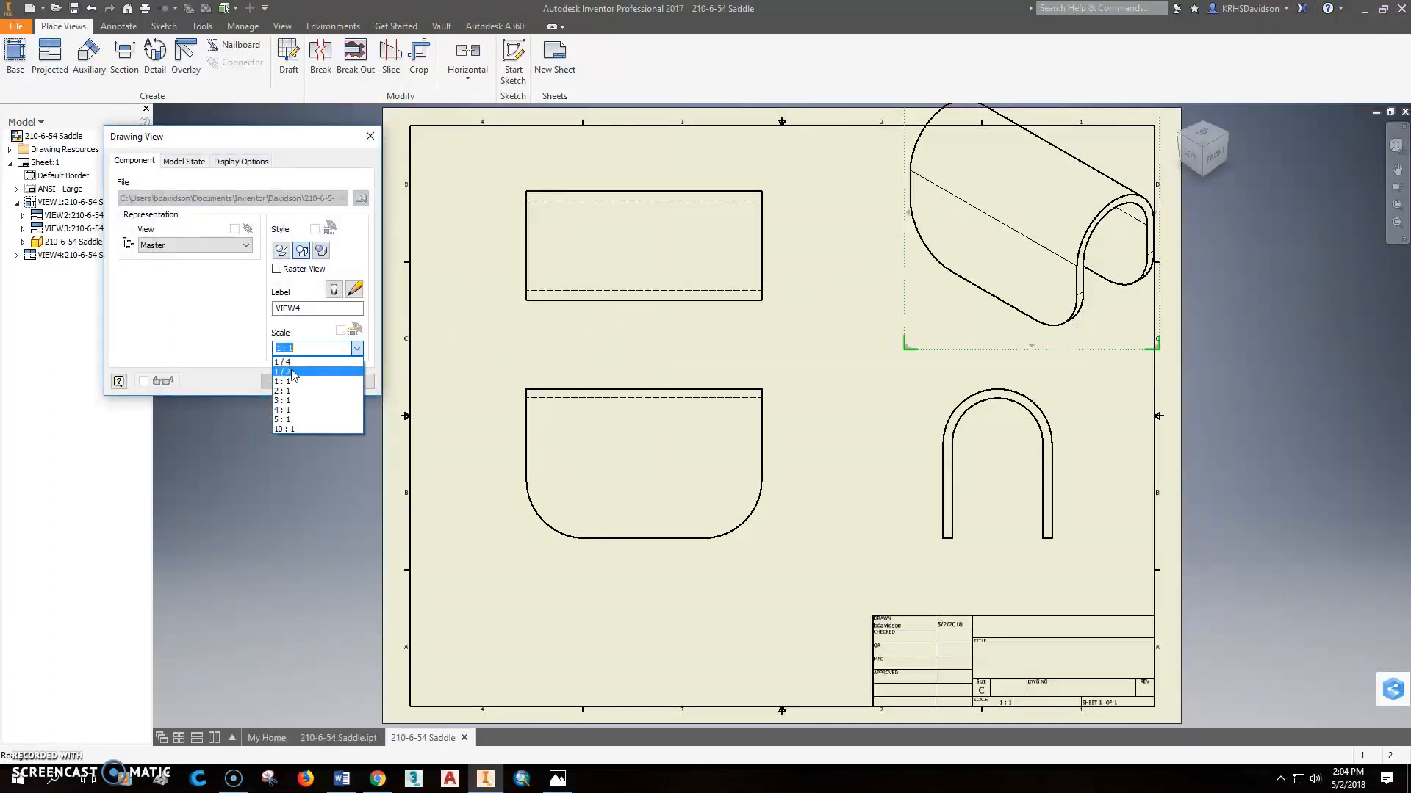
click(287, 372)
drag(1039, 212, 1075, 232)
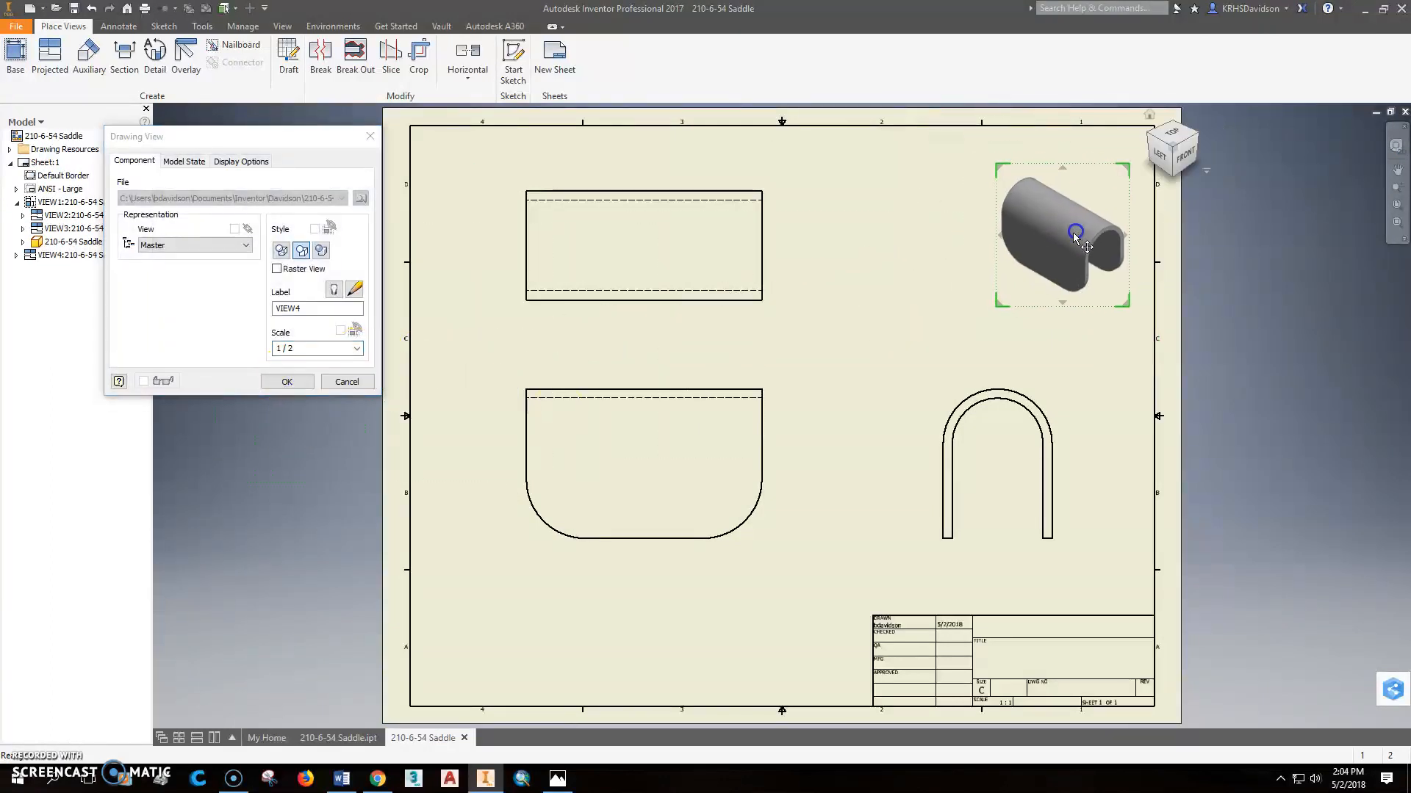
click(370, 136)
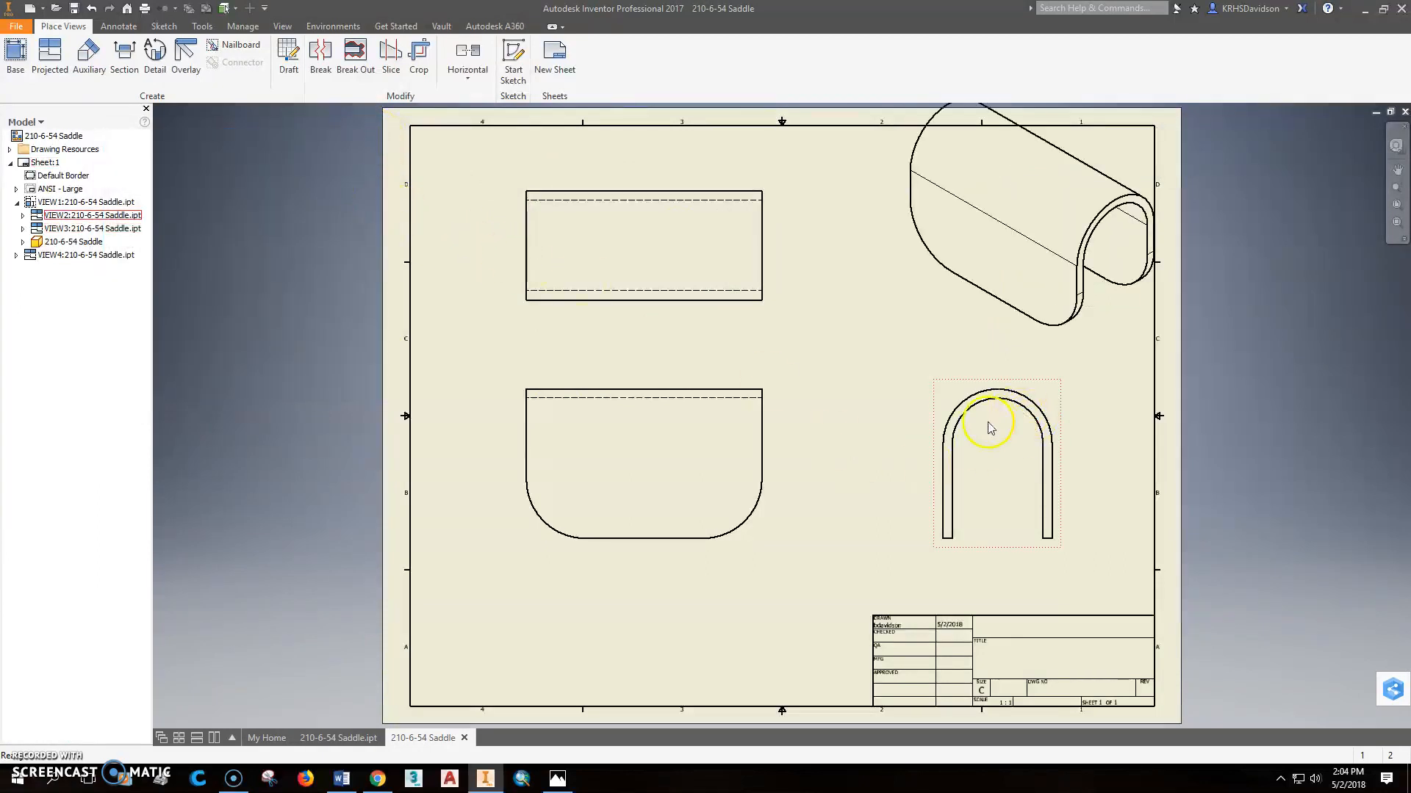
- Add a center mark to the end view's arc and a bisector centerline midway between the top view's long edges
click(134, 26)
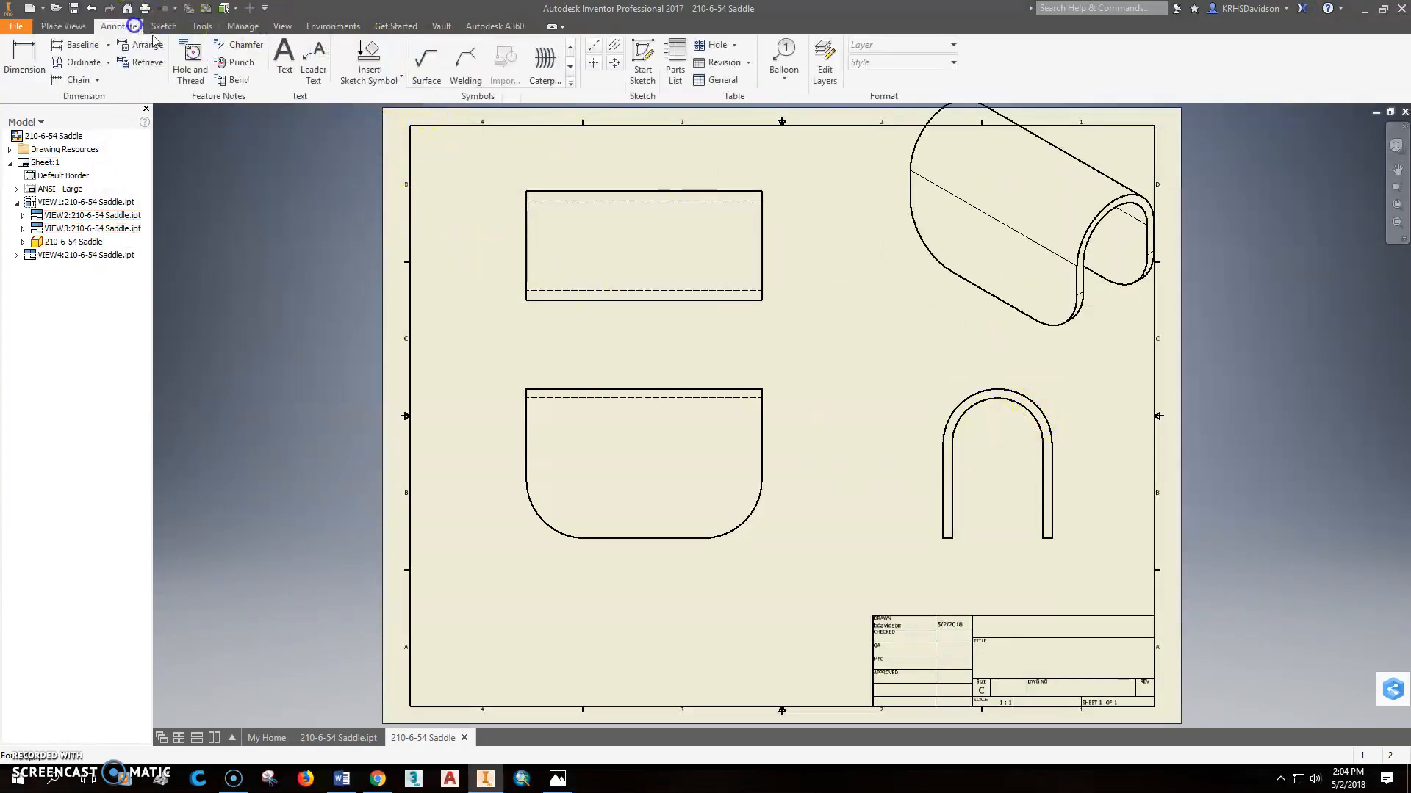
click(593, 62)
click(1003, 444)
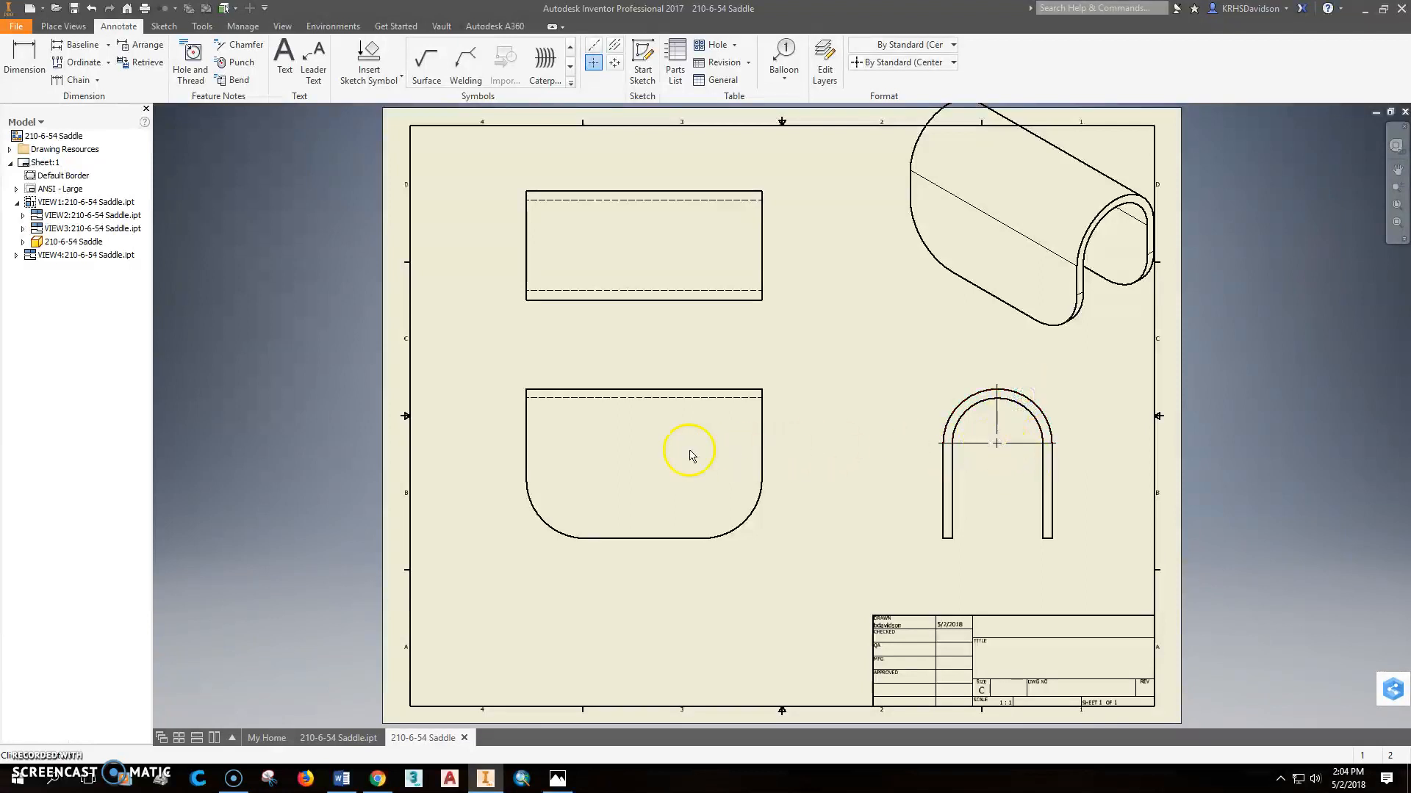
click(614, 45)
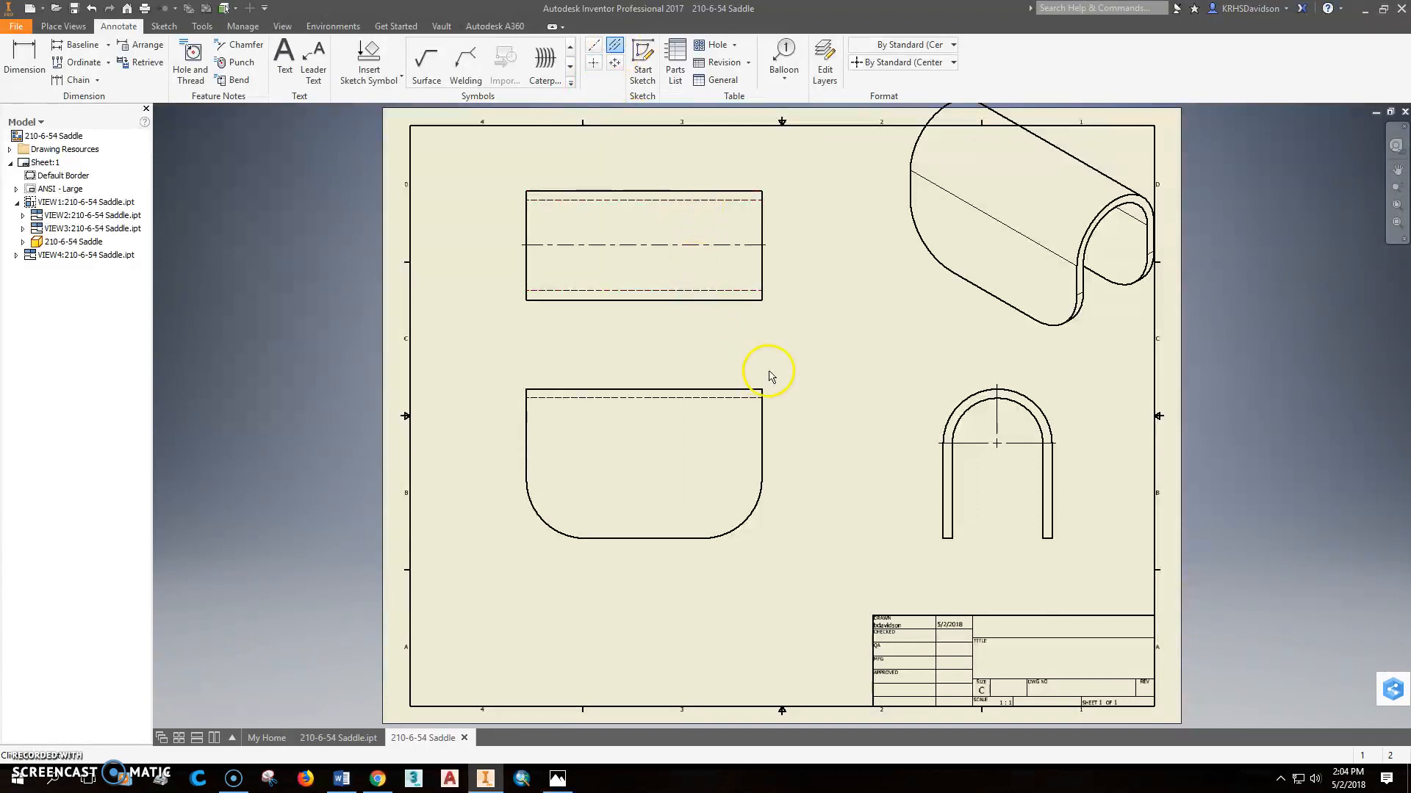
click(595, 46)
click(942, 442)
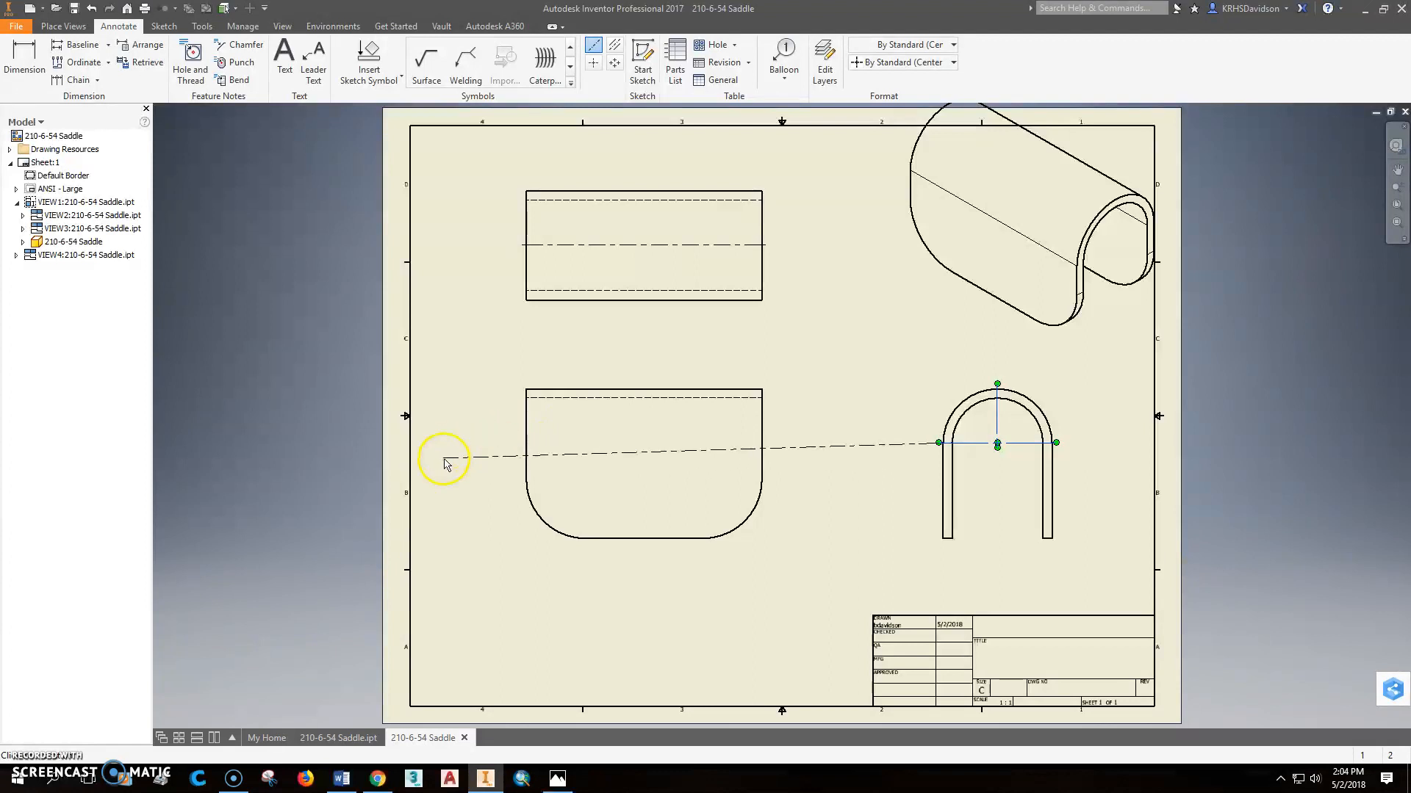
key(alt)
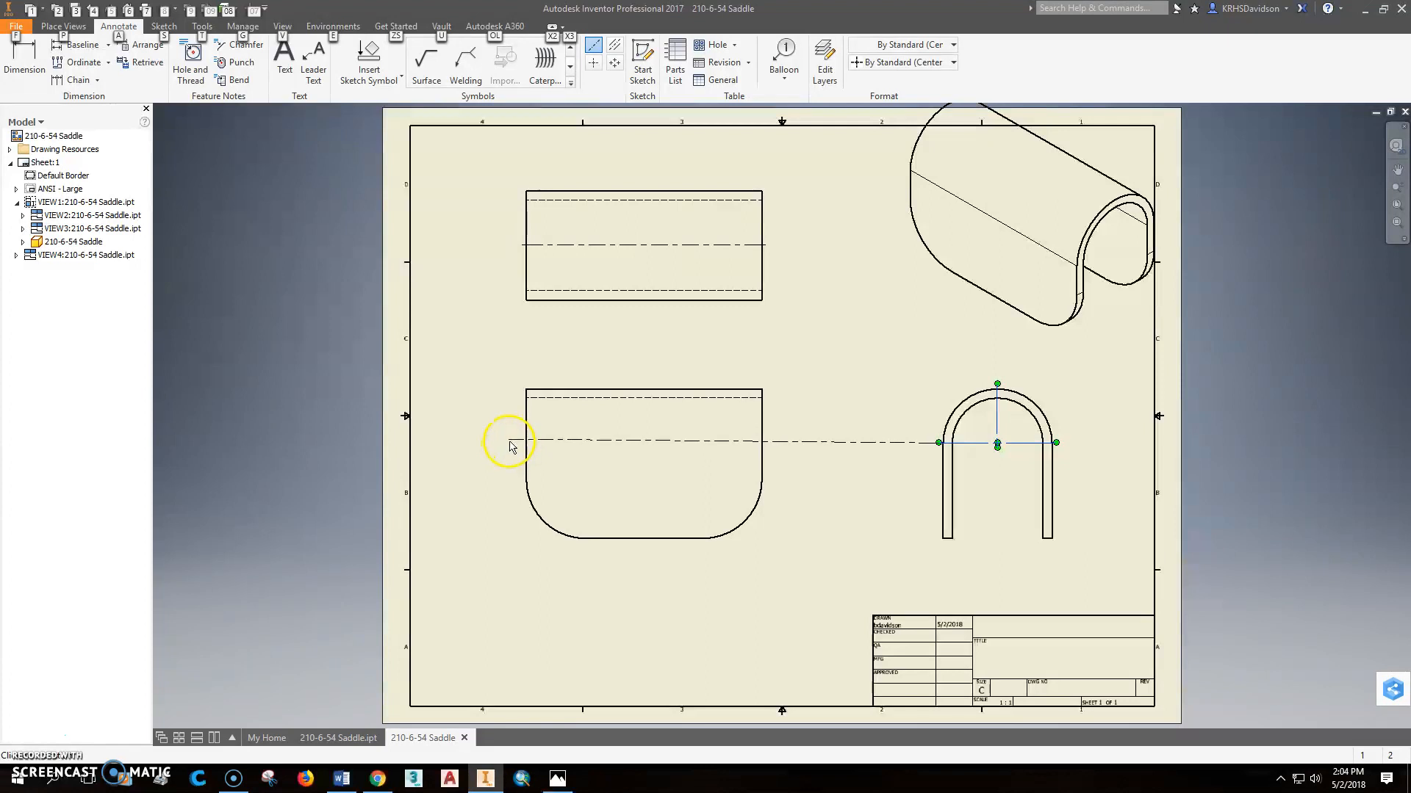
click(509, 440)
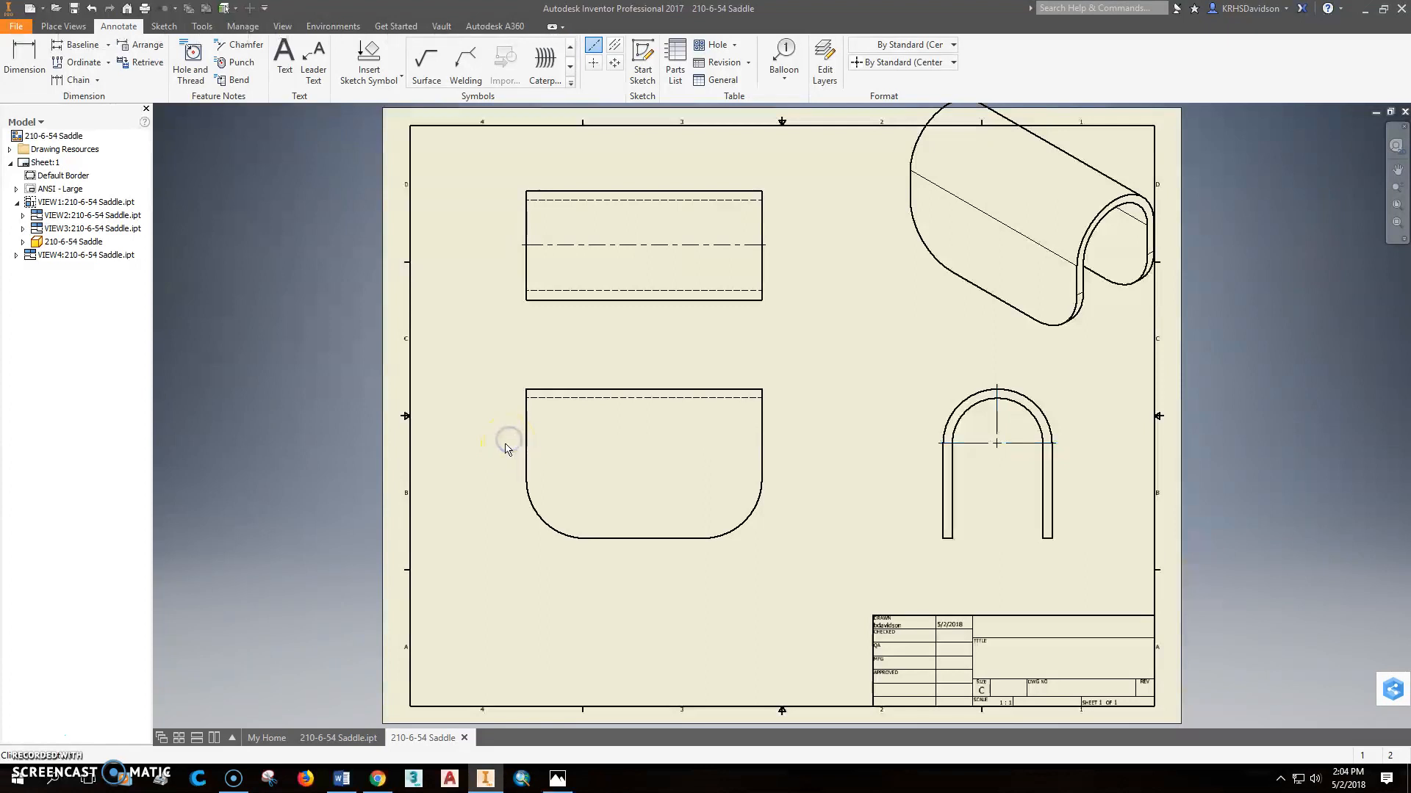
click(593, 49)
click(938, 443)
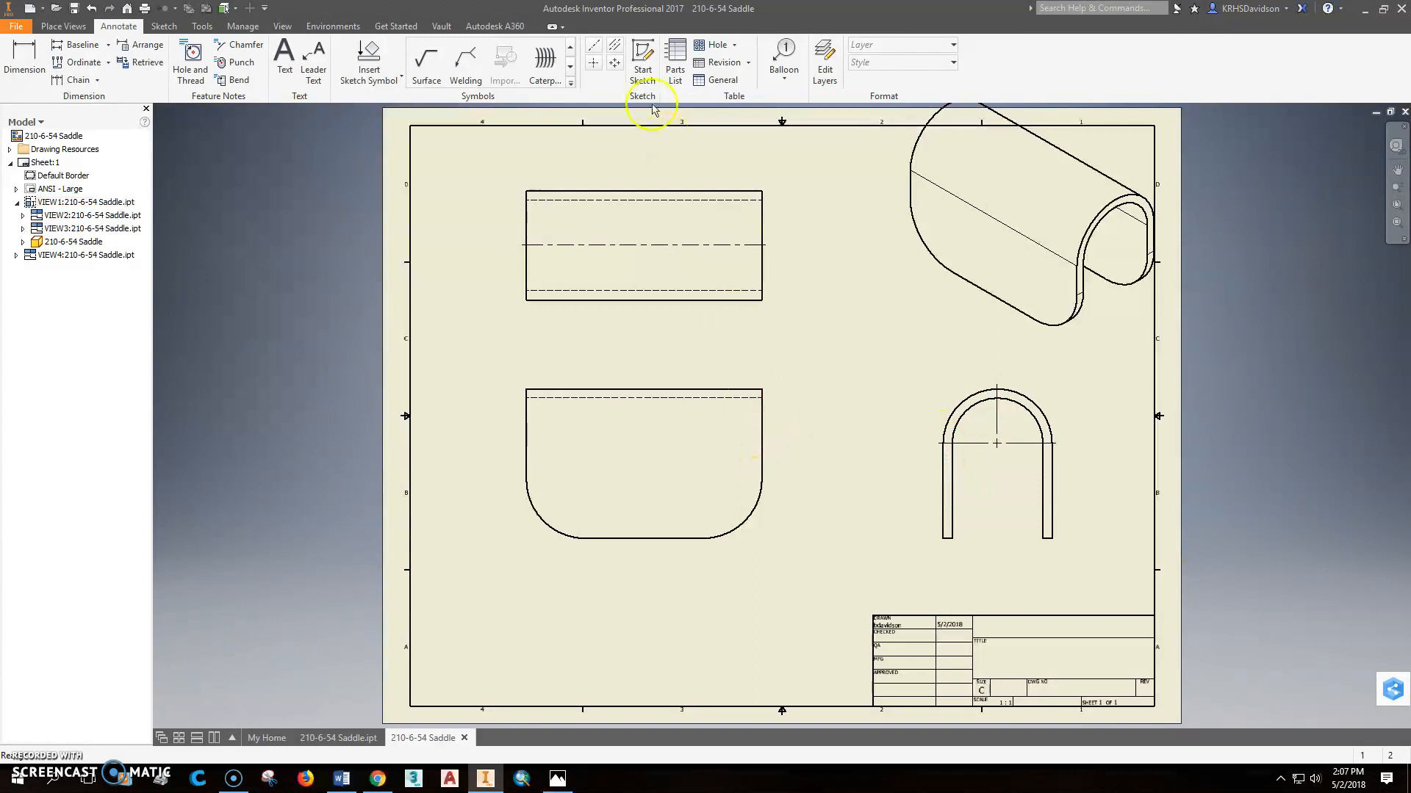
- Draw a horizontal centerline across the front view level with the end view's arc center, and add center marks to both rounded corners
click(593, 45)
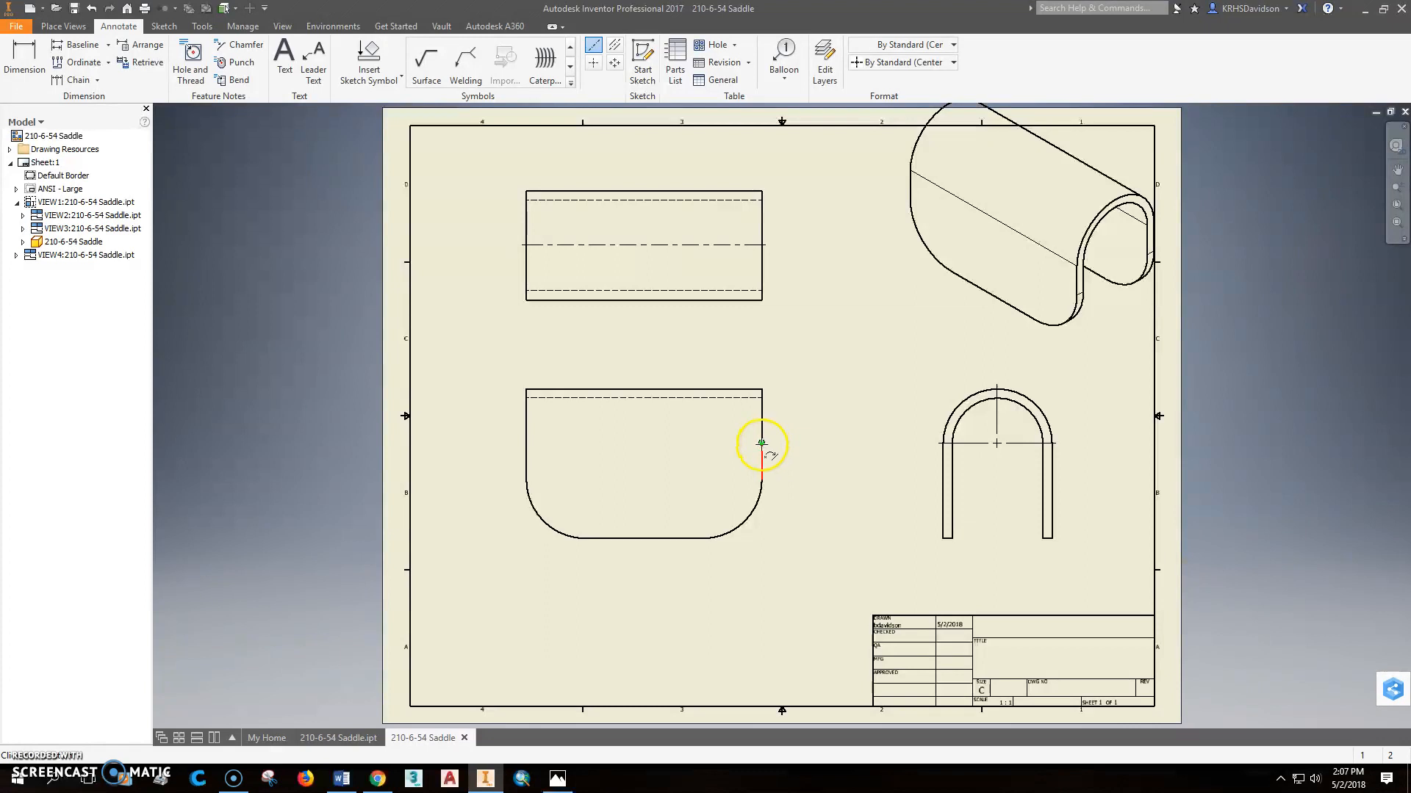
click(526, 442)
right_click(526, 443)
click(580, 441)
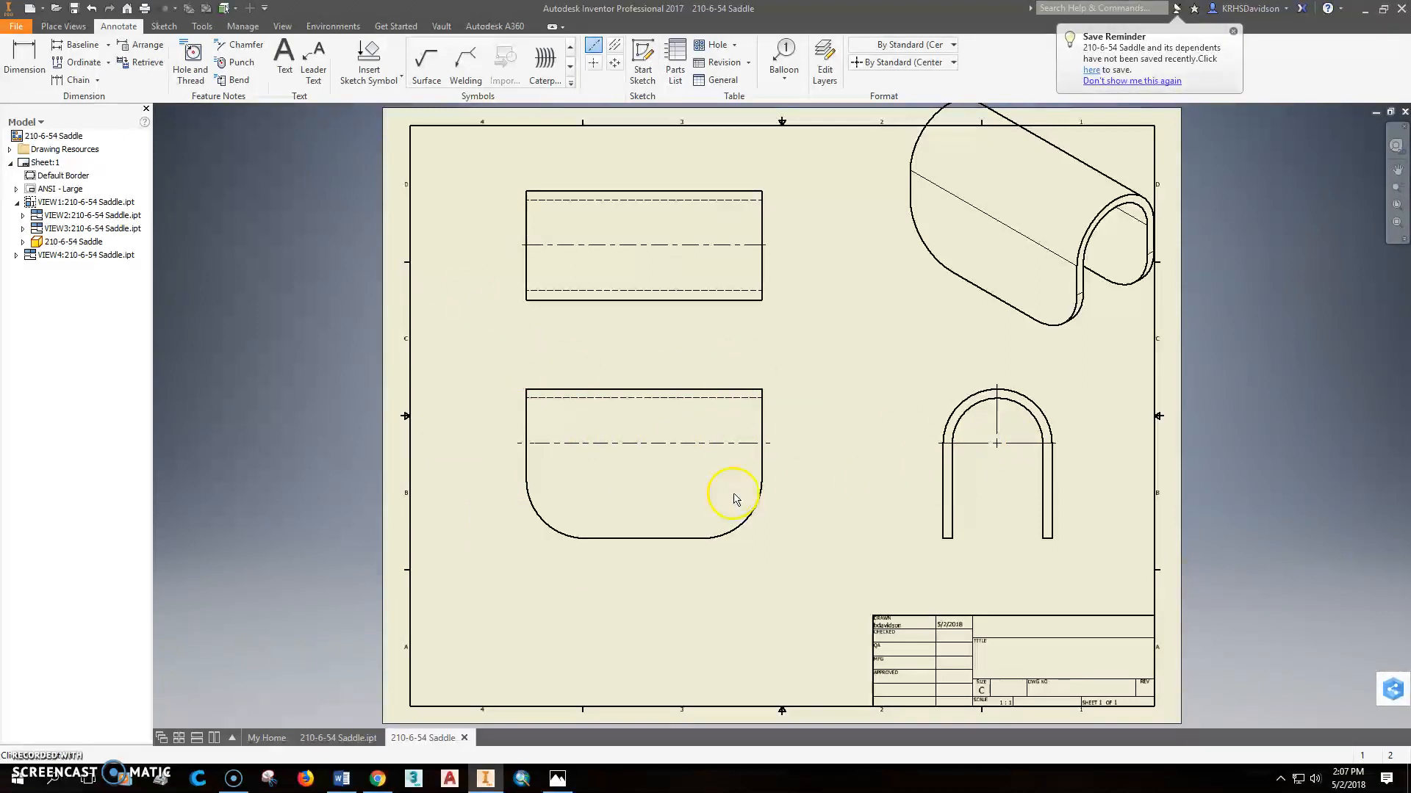
click(594, 64)
click(740, 522)
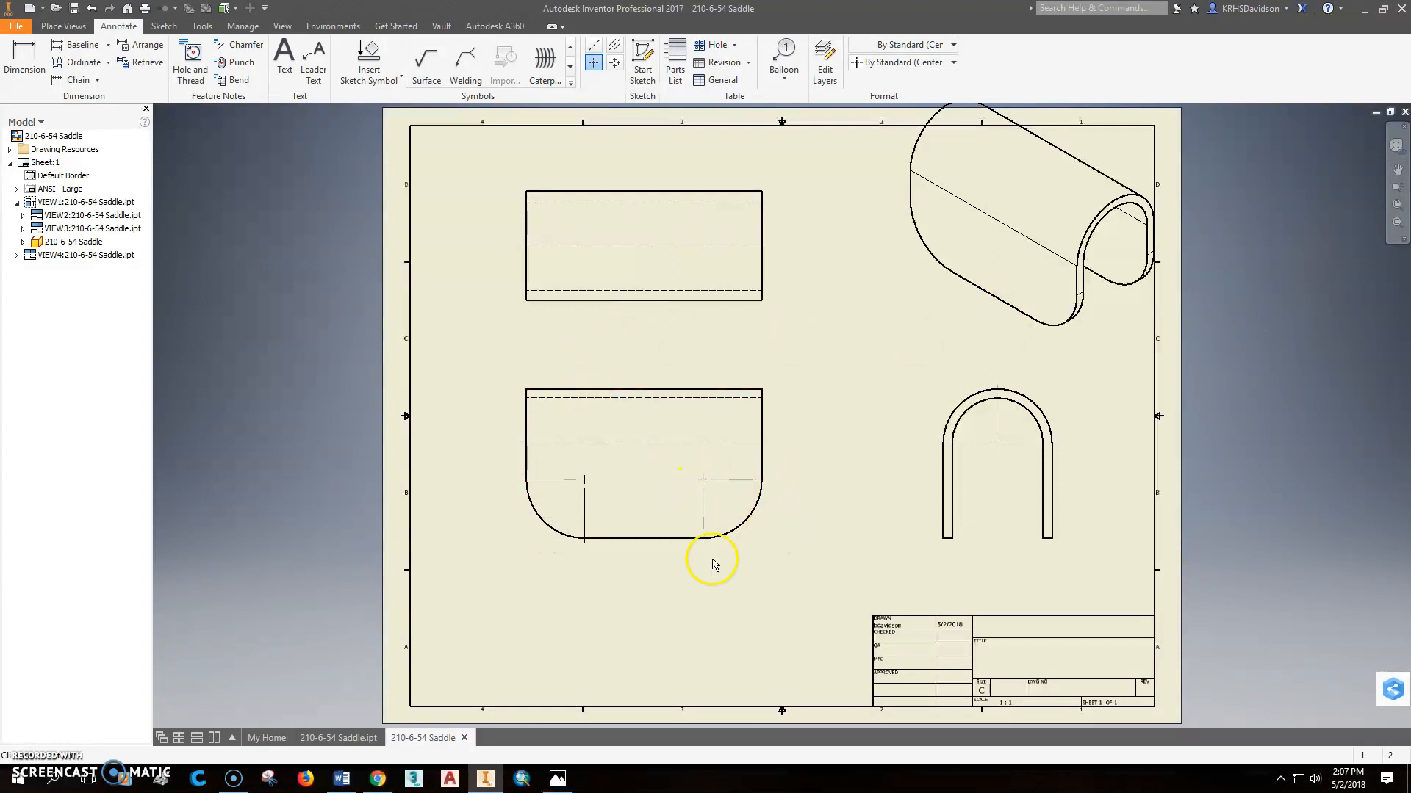
click(33, 61)
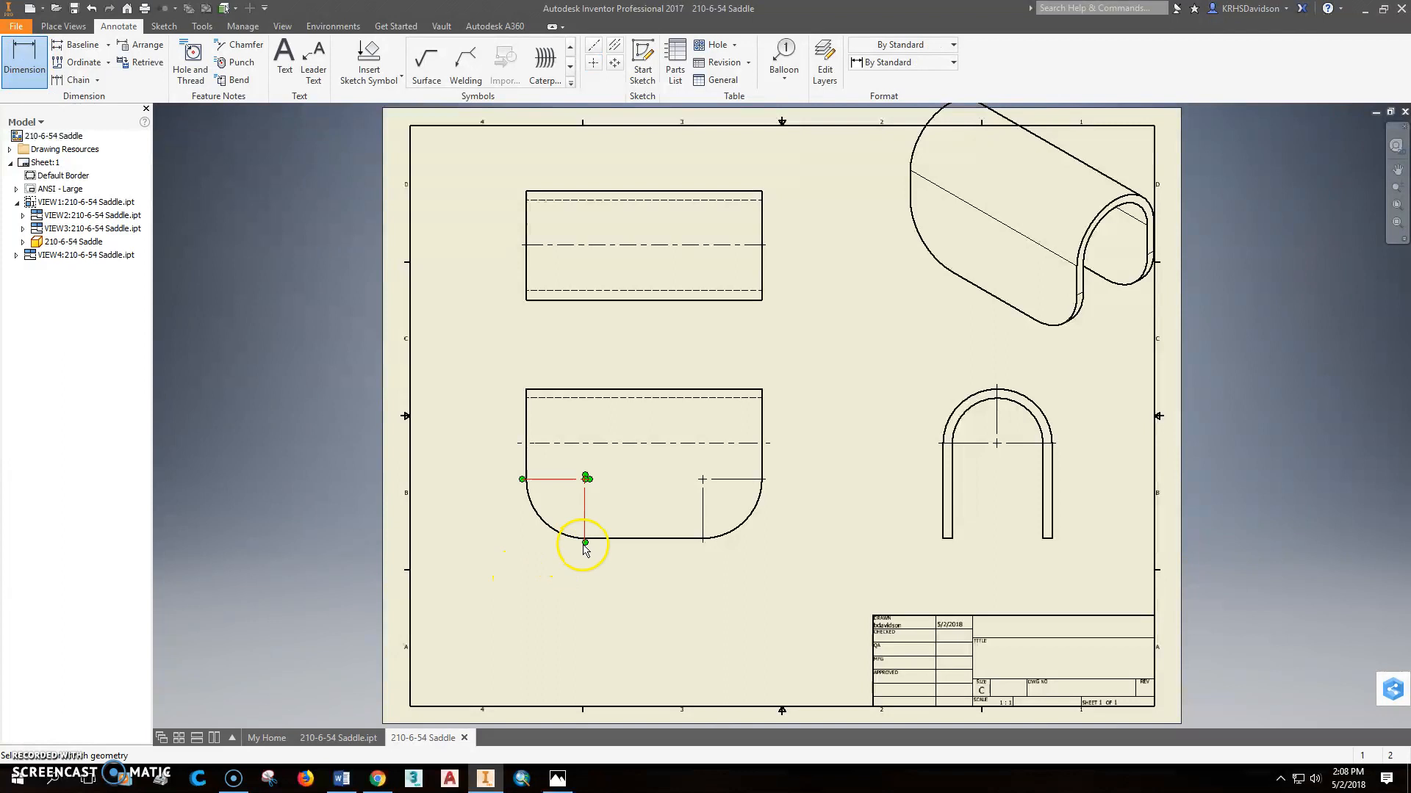
click(705, 547)
key(Escape)
- Dimension the horizontal distance between the two corner center marks, placed below the front view
click(29, 63)
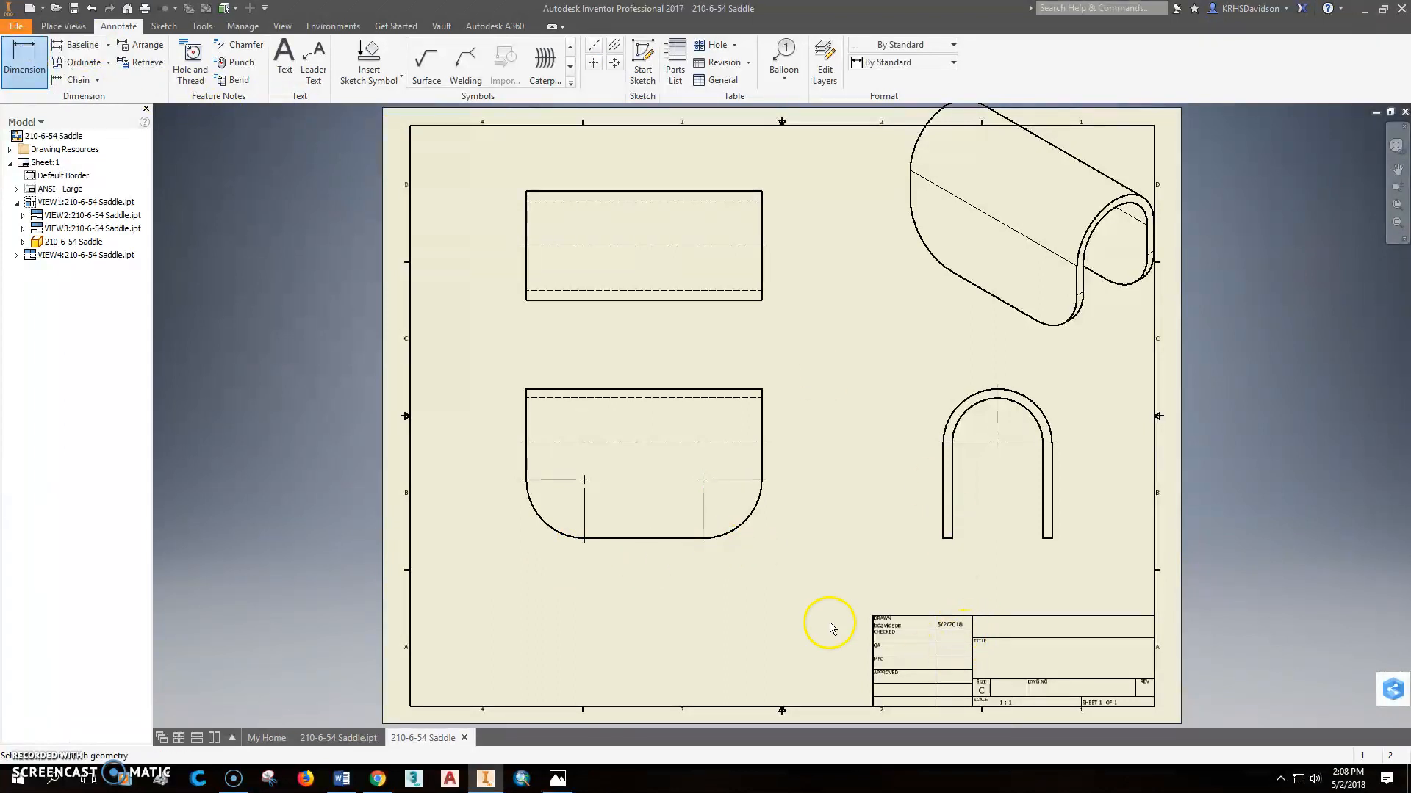
click(586, 544)
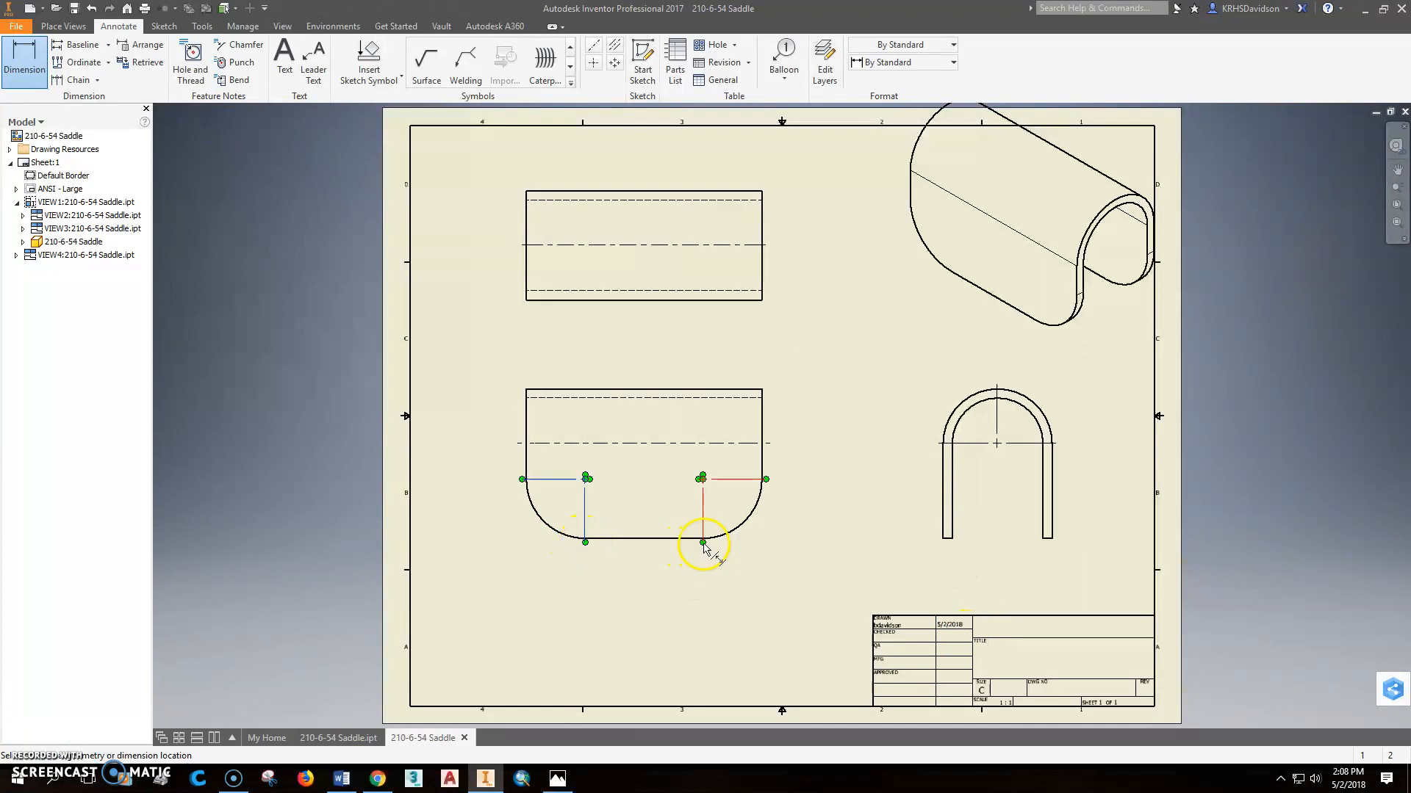
click(655, 574)
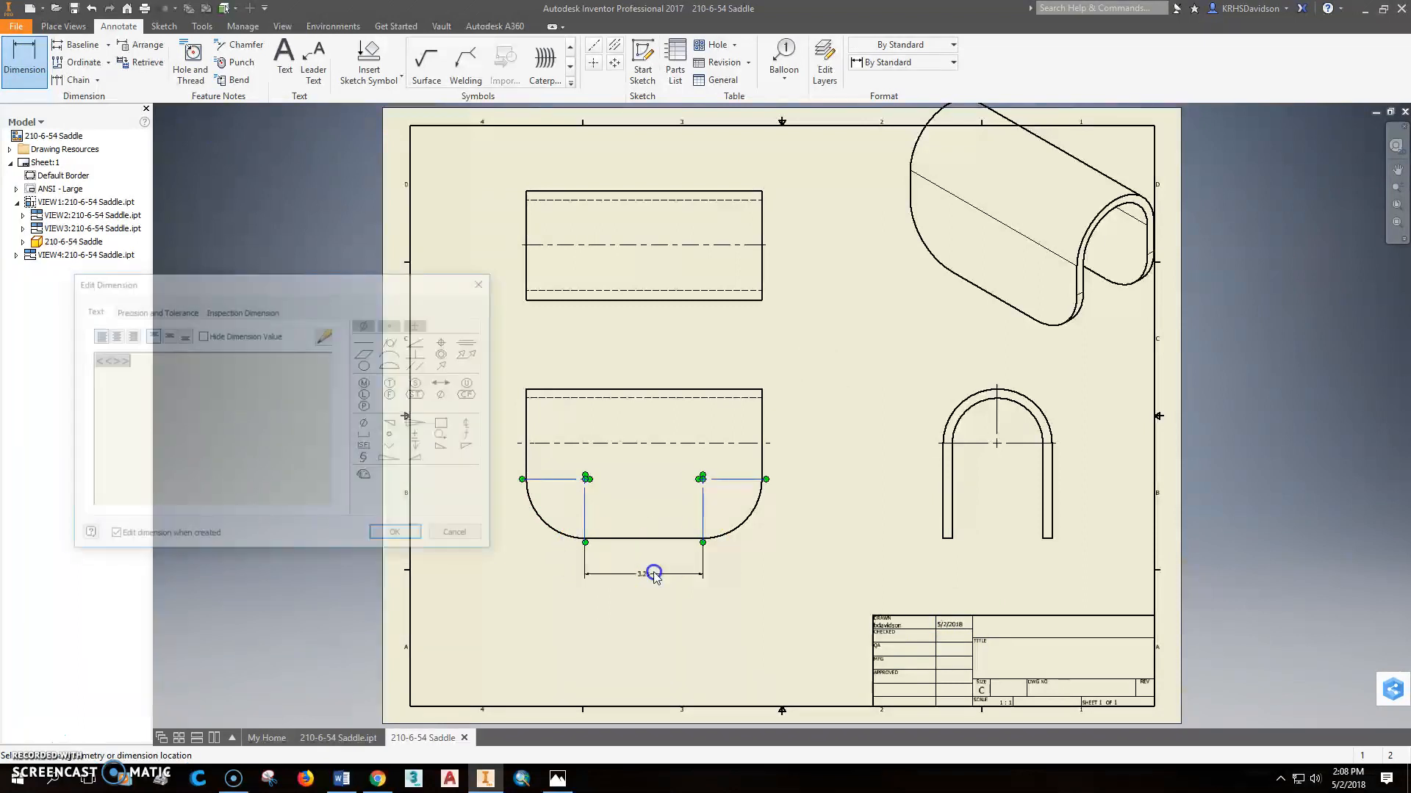
click(416, 536)
- Add a radius dimension with the suffix TYP. to the front view's lower-right rounded corner
click(745, 528)
click(769, 553)
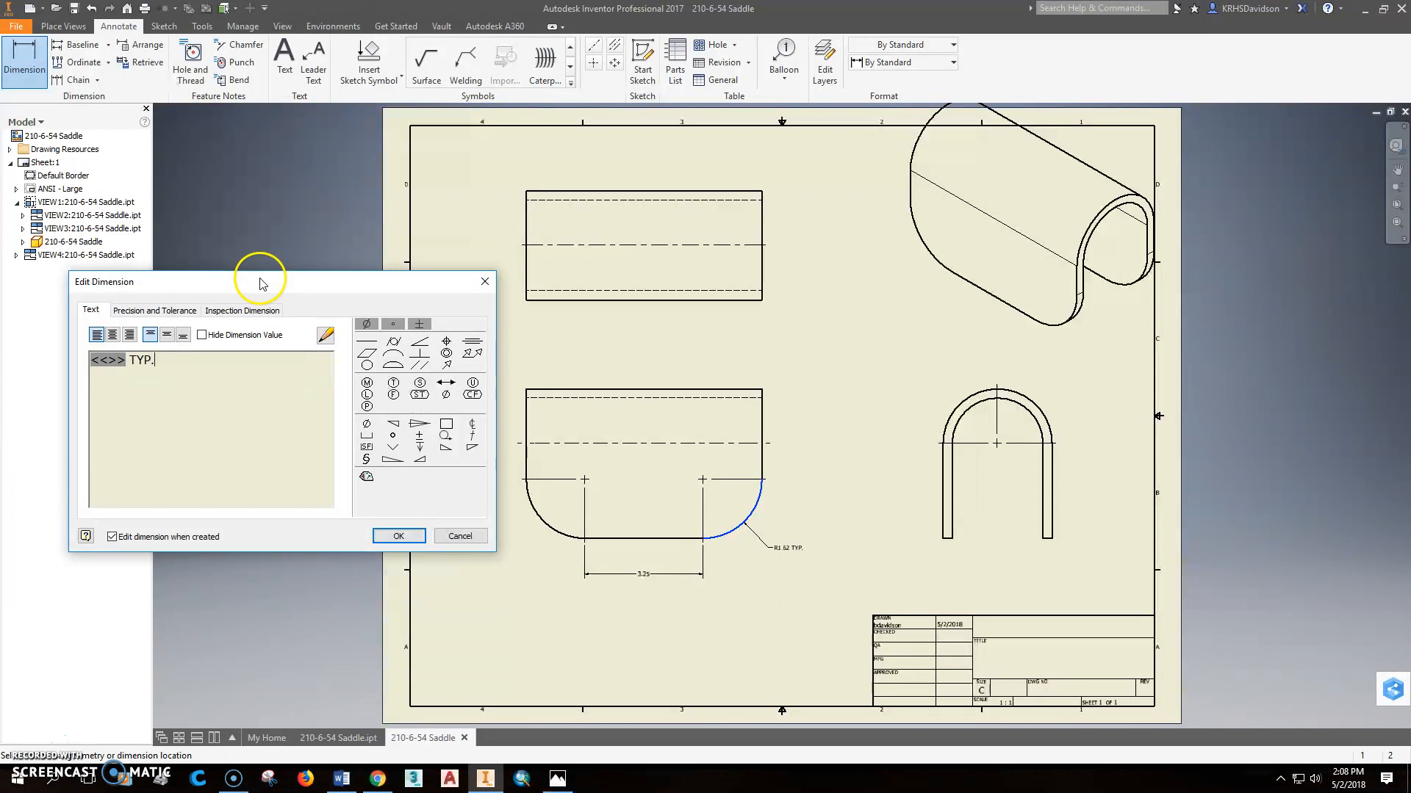
click(400, 539)
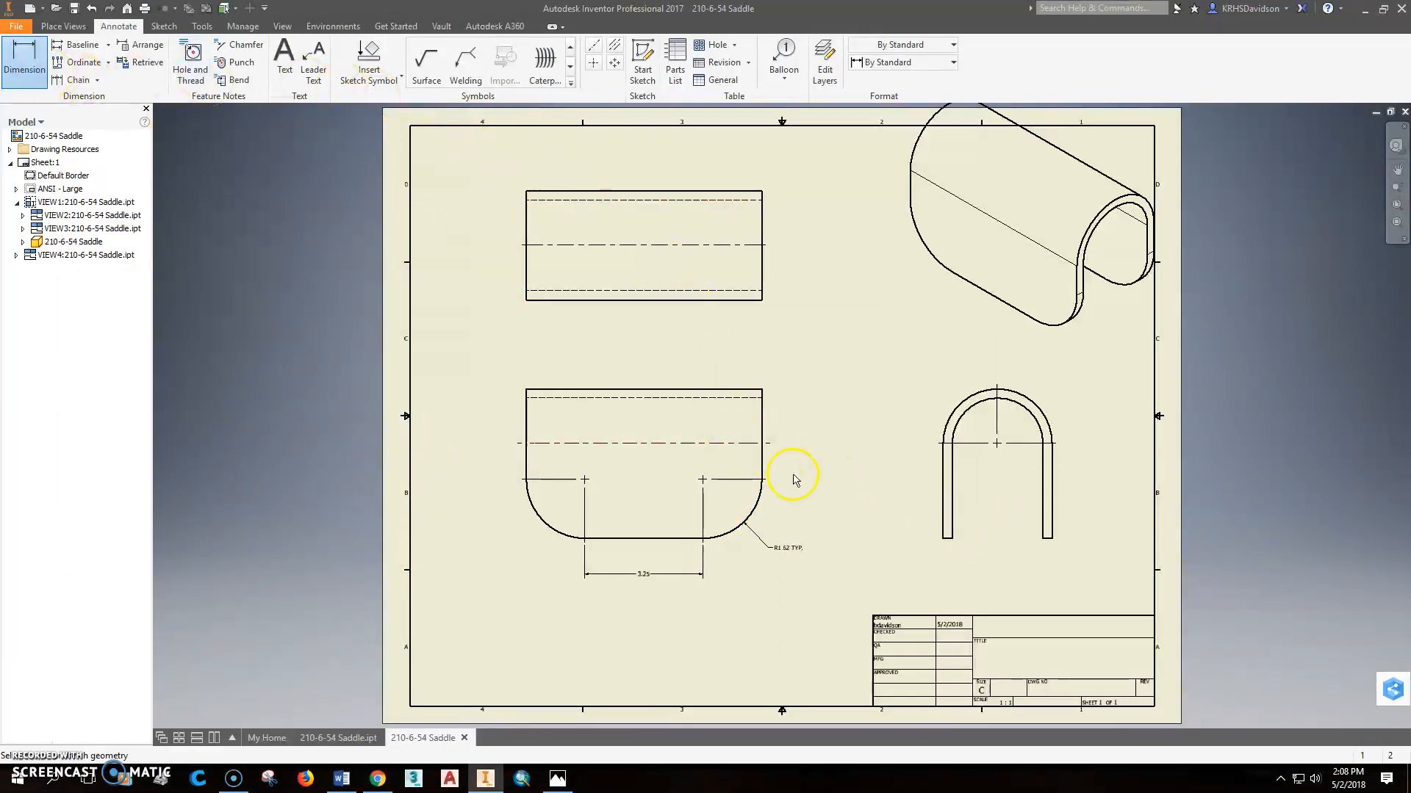
- Dimension the vertical distance from the front view's centerline to the right corner's center mark, placed between the front and end views
click(767, 481)
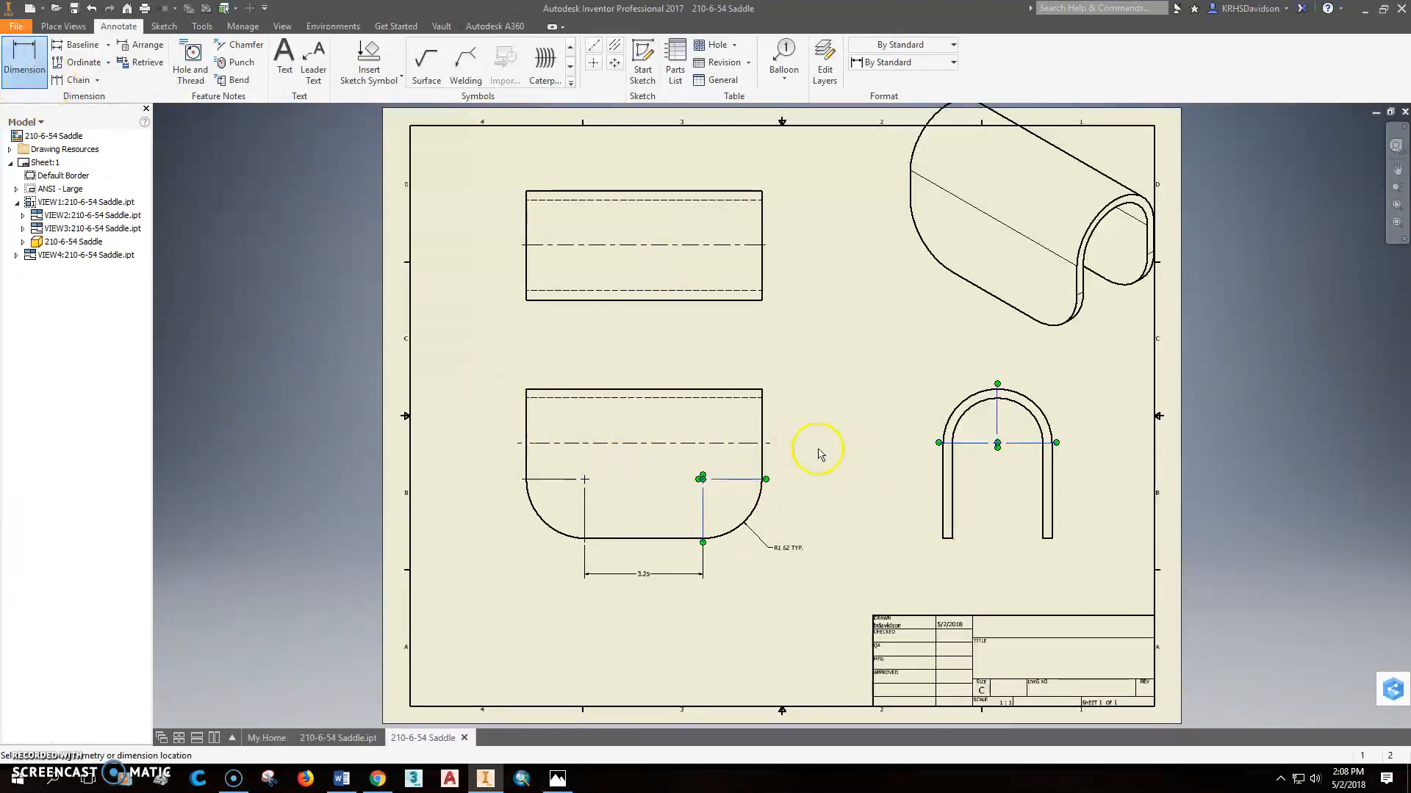
key(Escape)
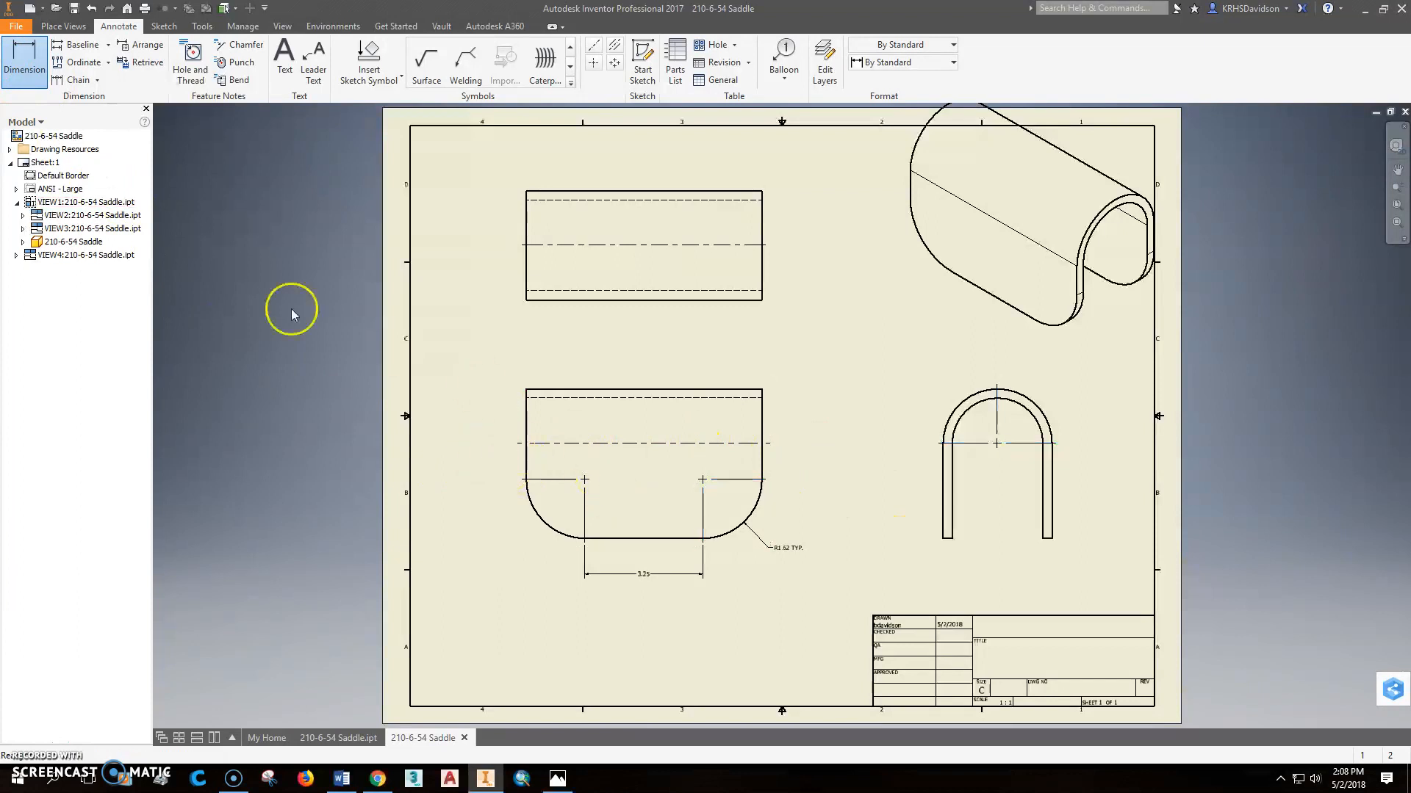
click(32, 58)
click(702, 478)
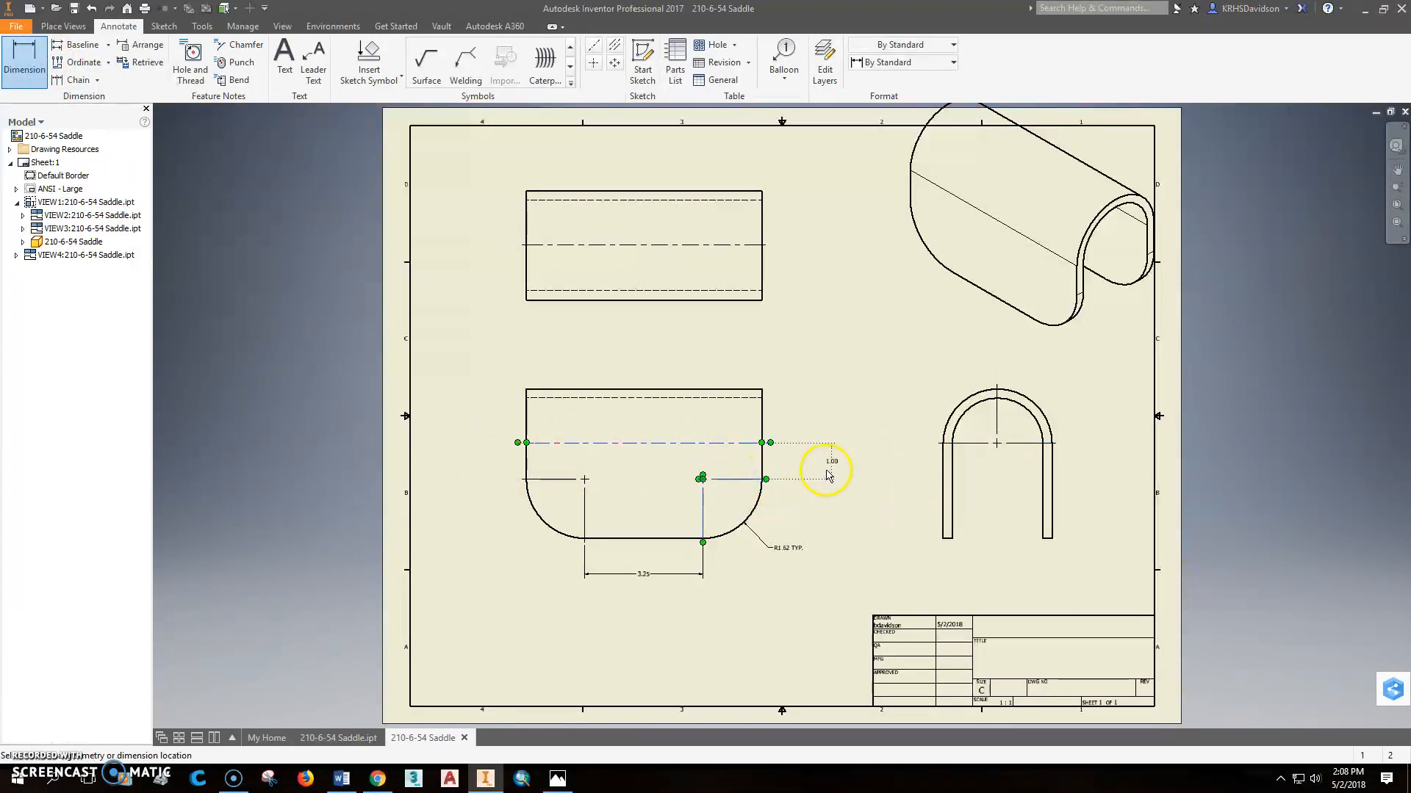
click(834, 470)
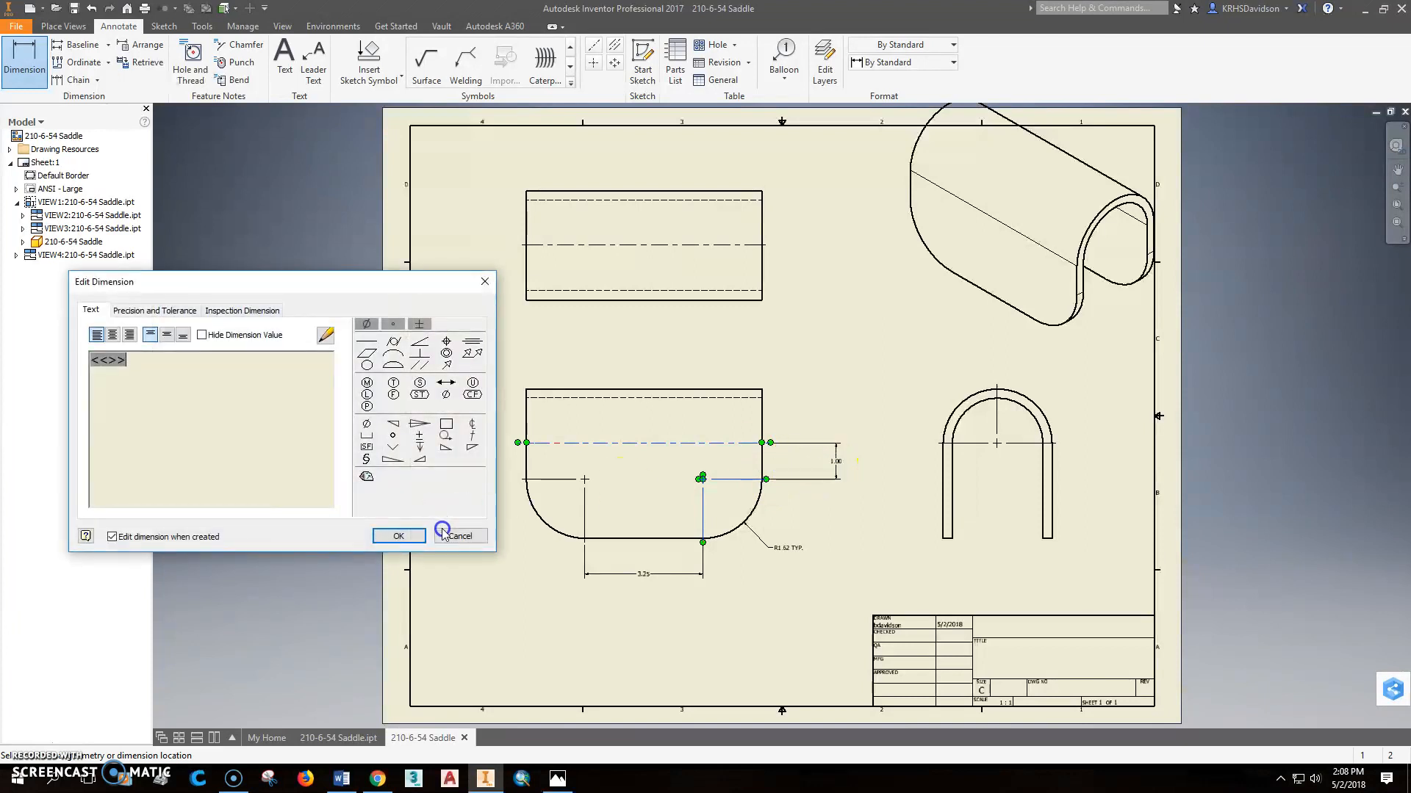
click(443, 535)
- Extend the vertical dimension's upper extension line to the center mark in the end view
double_click(778, 449)
click(476, 536)
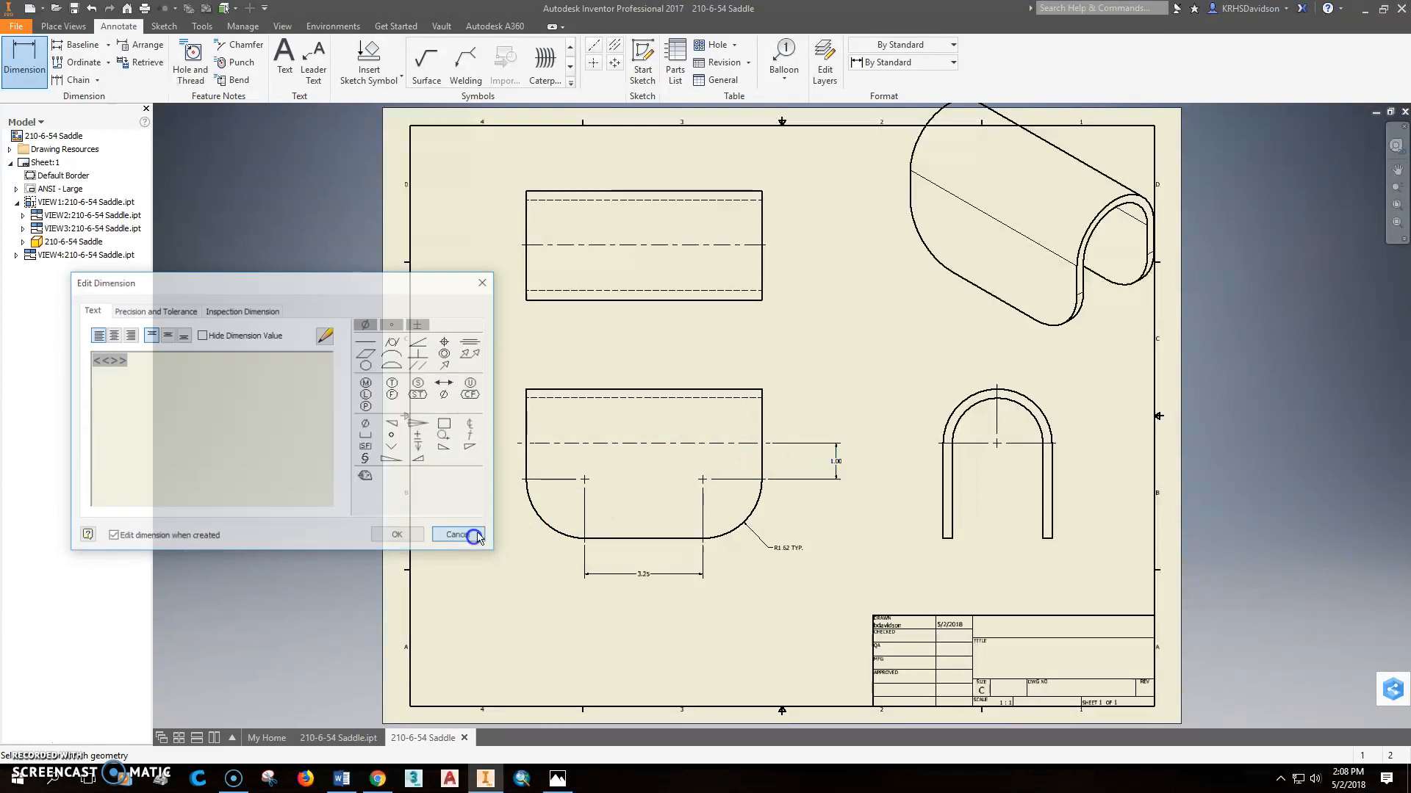
key(Escape)
drag(861, 447, 944, 443)
click(913, 488)
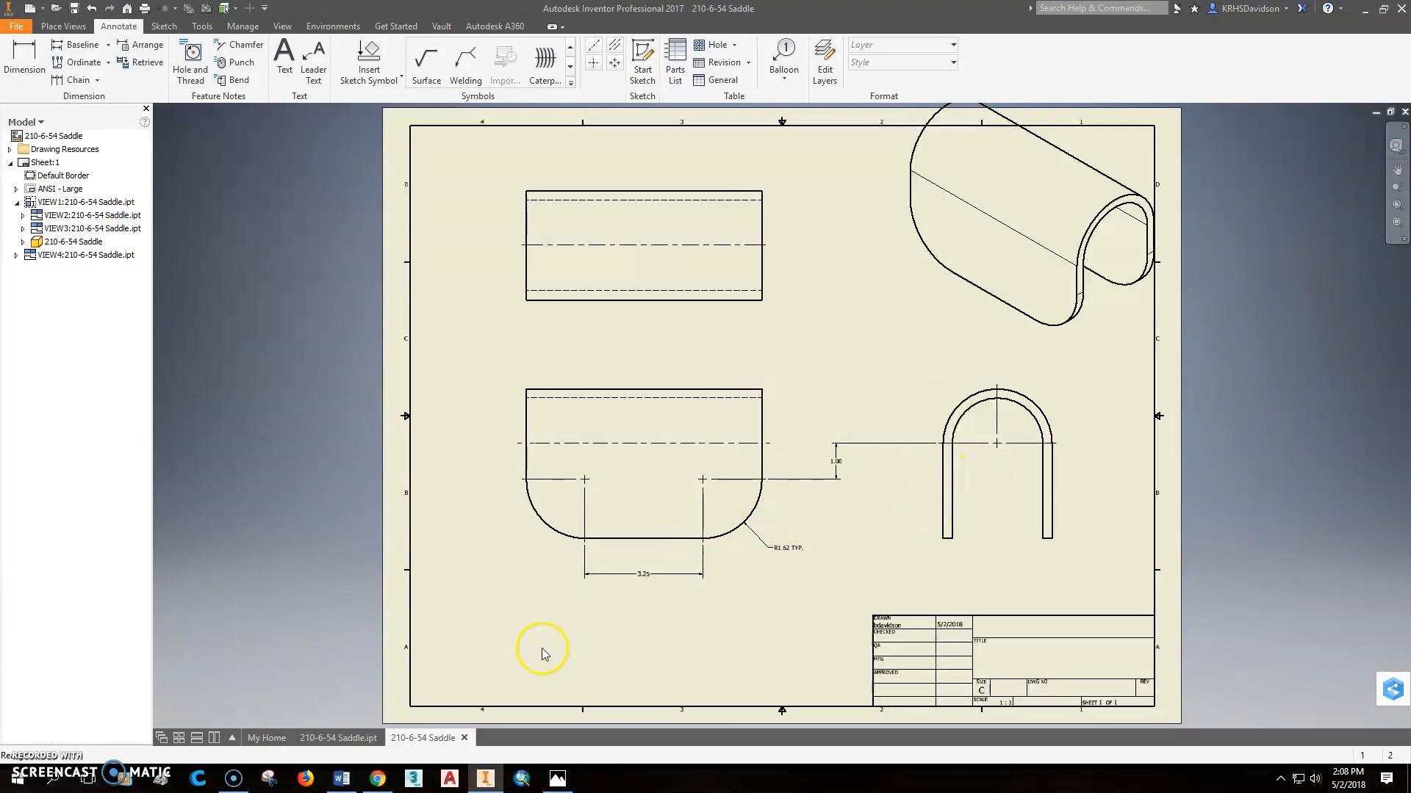
- Add radius dimensions to the inner and outer arcs of the end view, placed to its upper left
key(d)
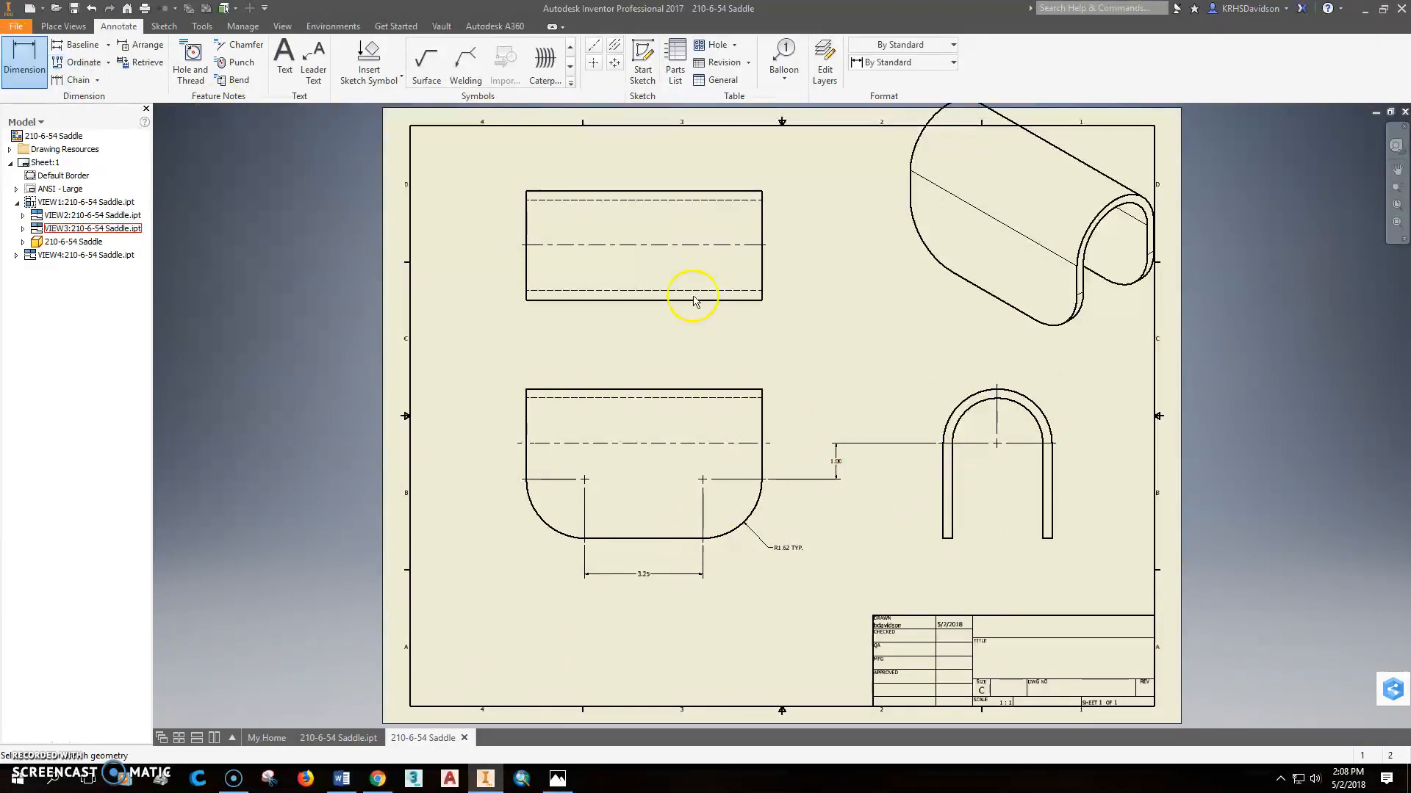
click(964, 412)
click(914, 404)
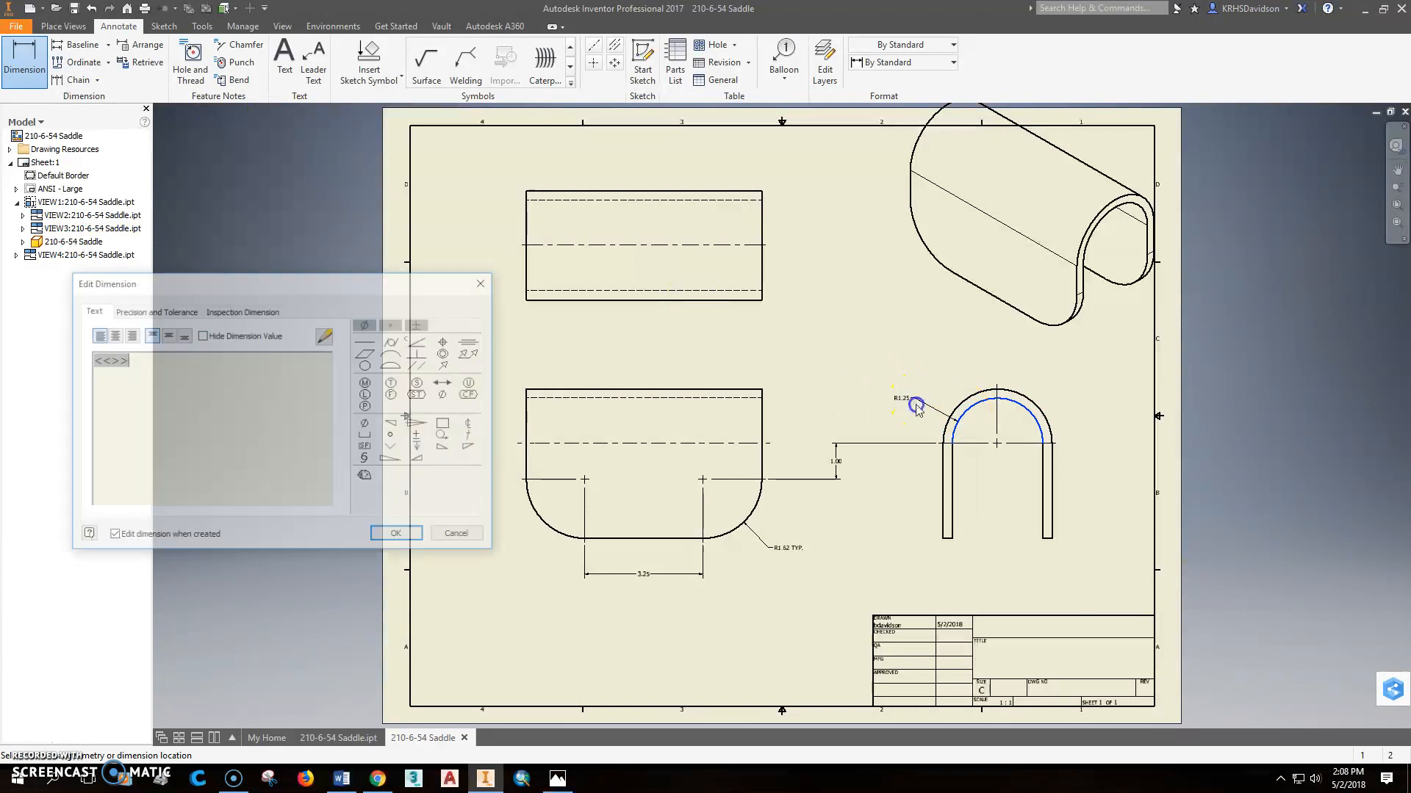
click(397, 535)
click(965, 397)
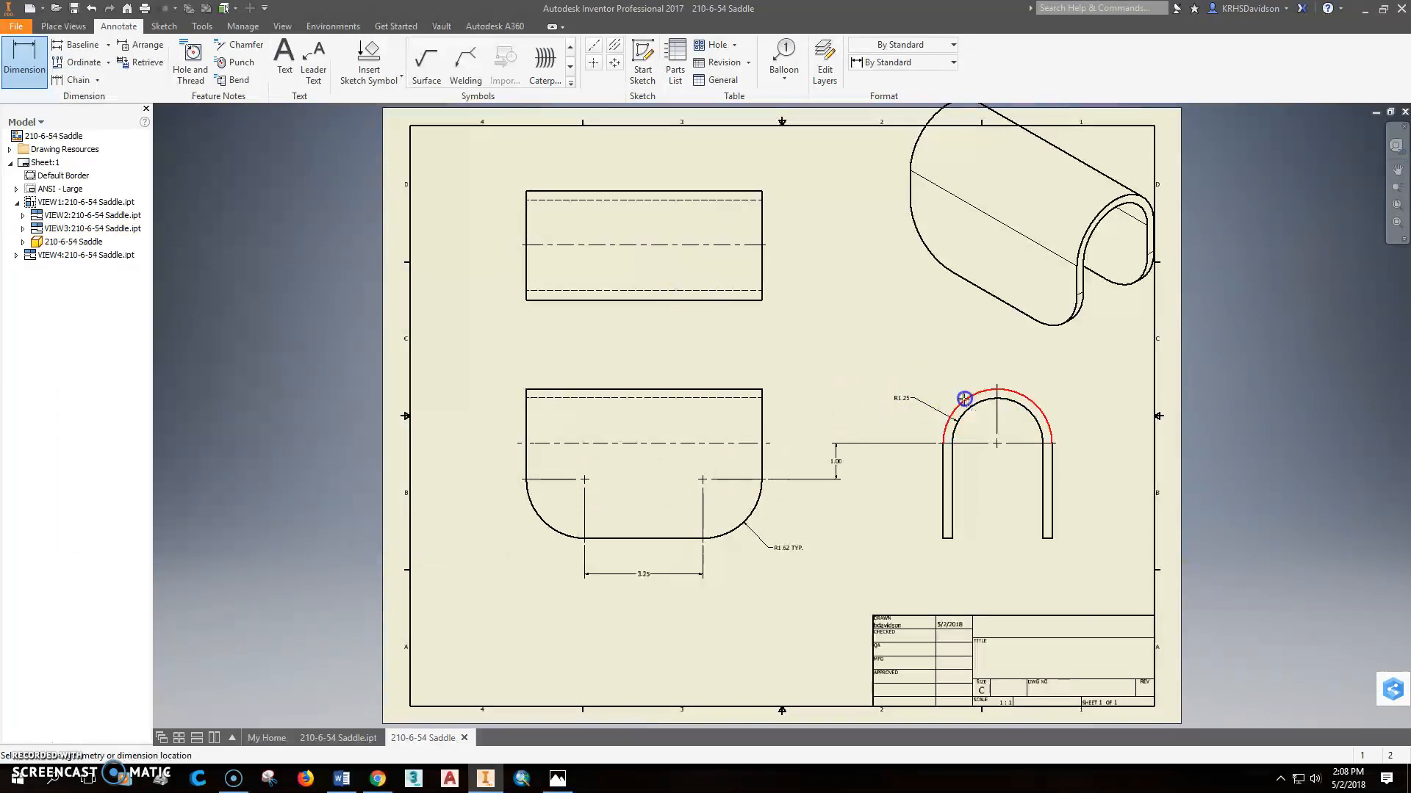
click(922, 368)
click(412, 528)
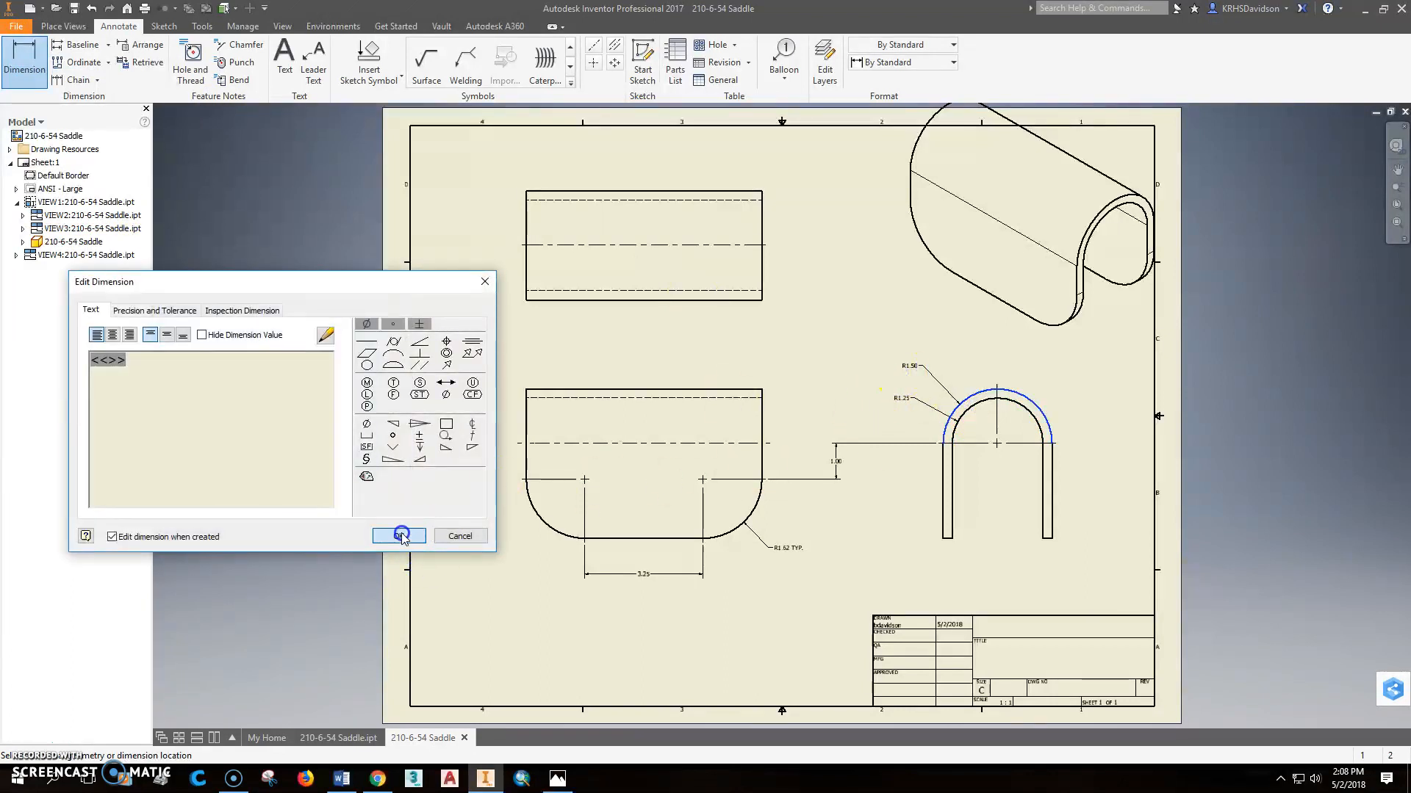
- Dimension the wall thickness at the lower end of the end view's left leg
scroll(946, 544, up, 5)
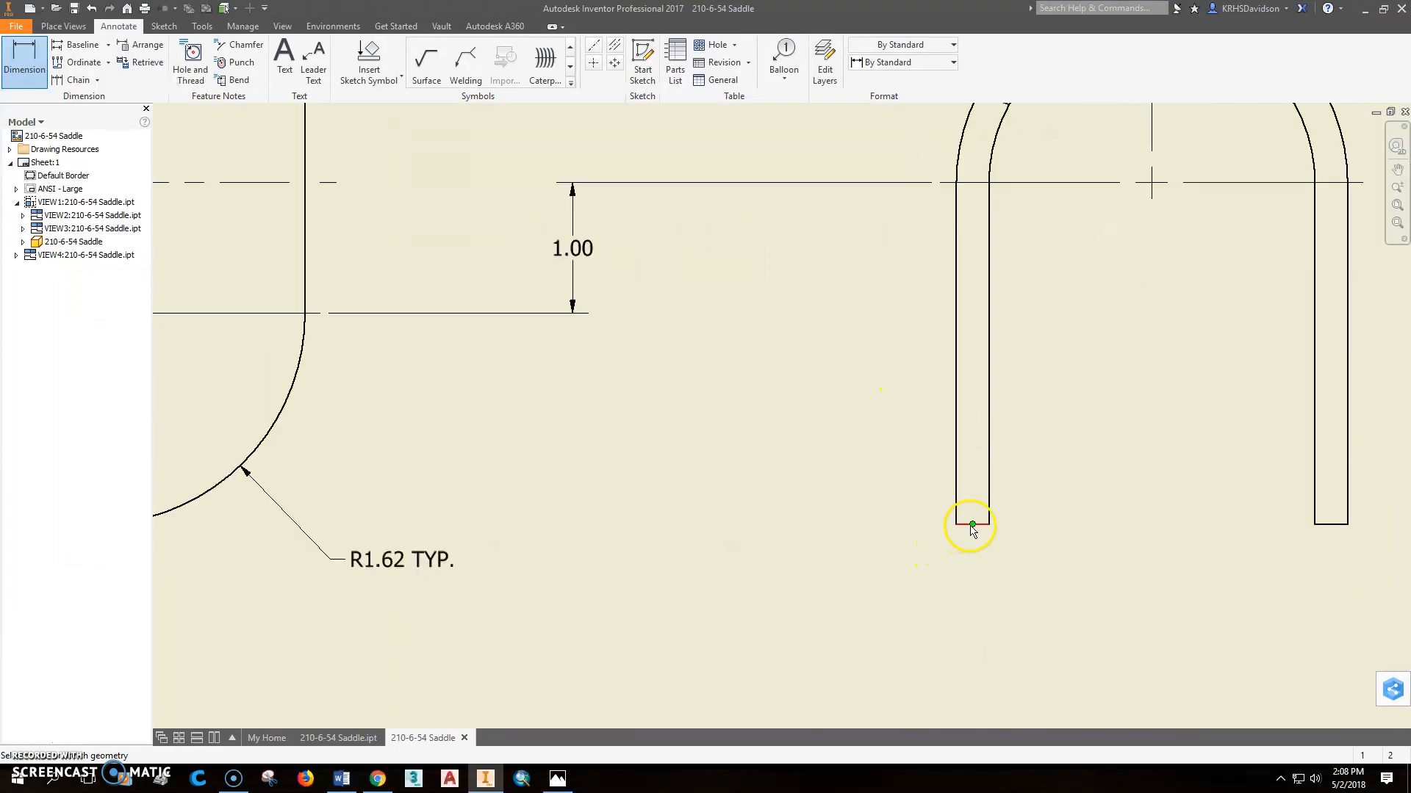
click(968, 525)
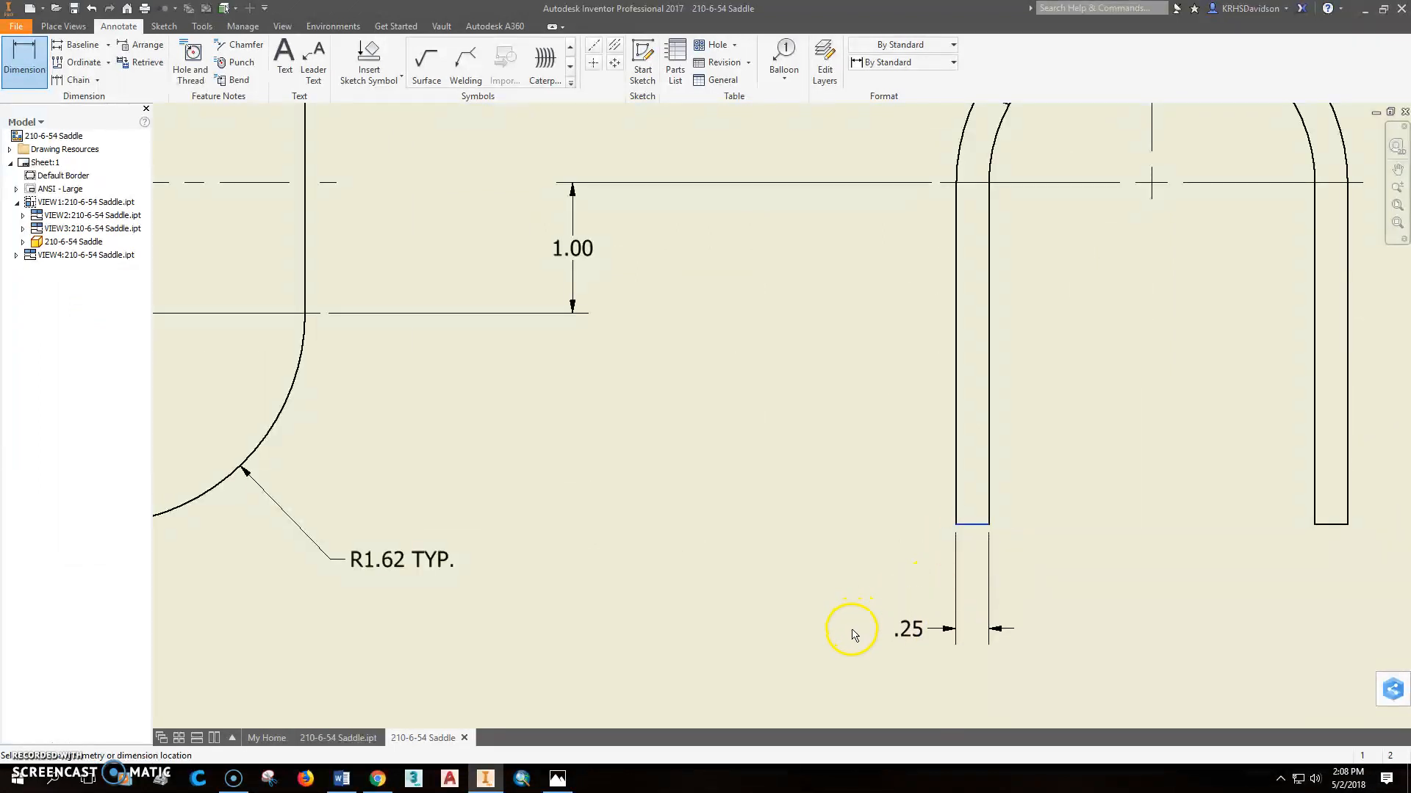
click(844, 637)
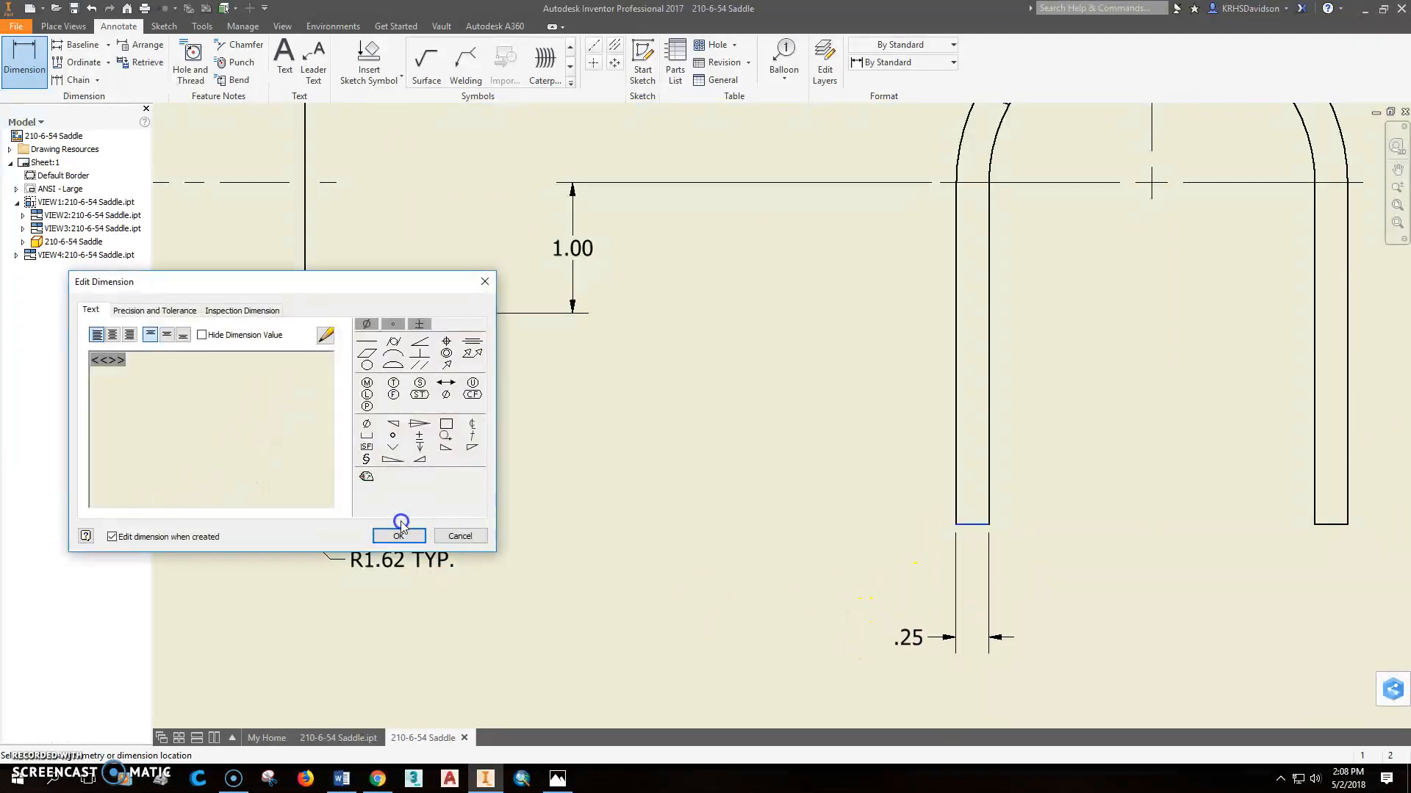
click(399, 536)
- Set the isometric view's scale to 1/2
scroll(699, 462, down, 6)
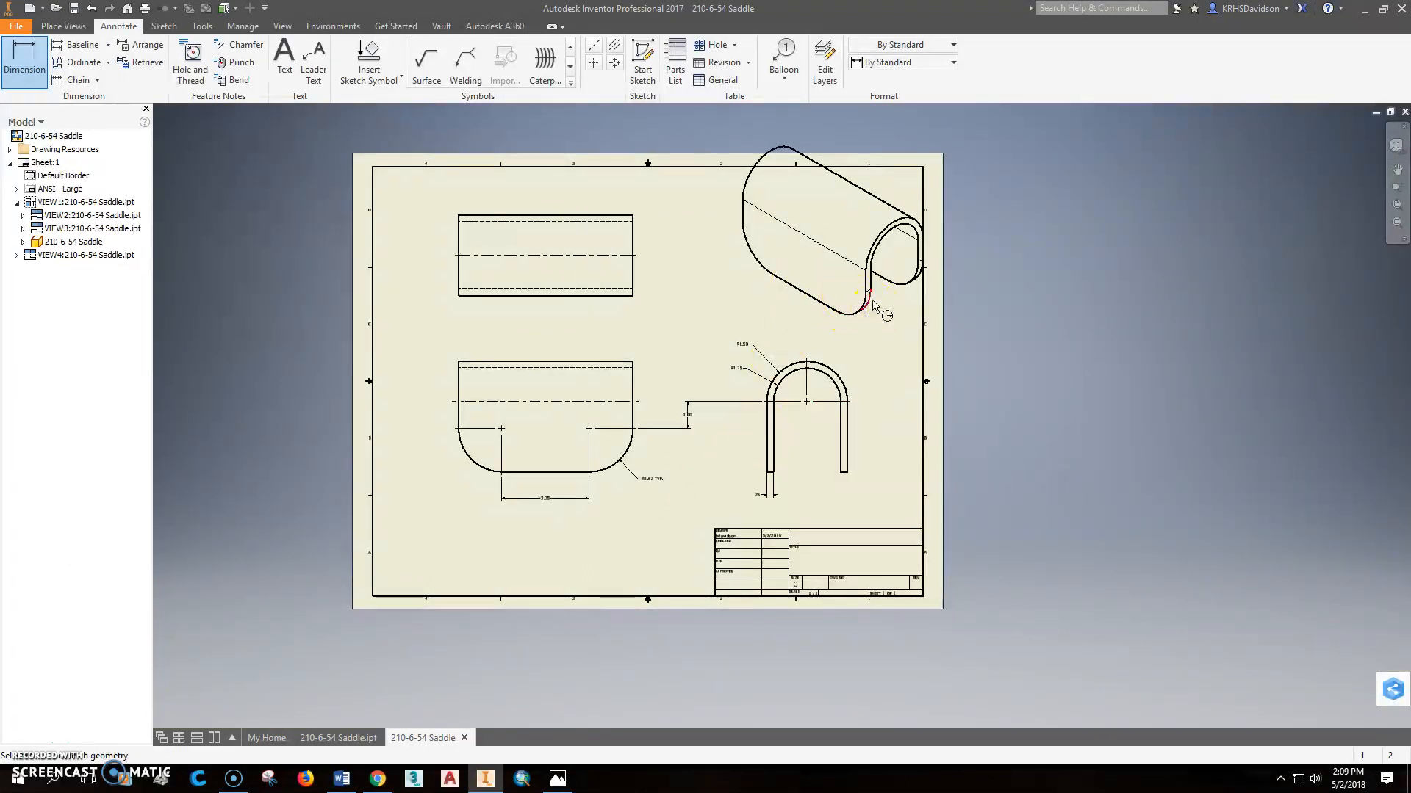
double_click(897, 314)
click(304, 350)
click(356, 349)
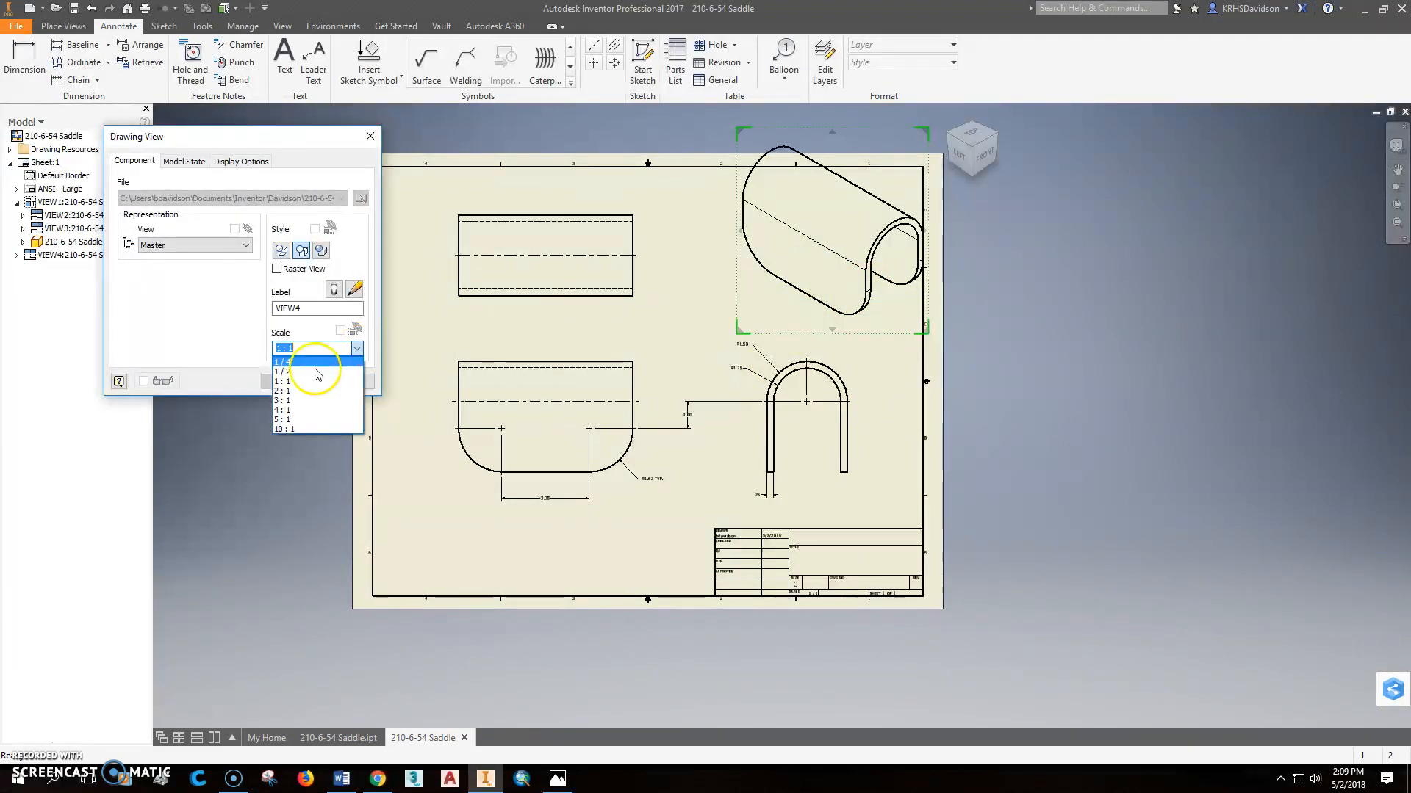
click(308, 378)
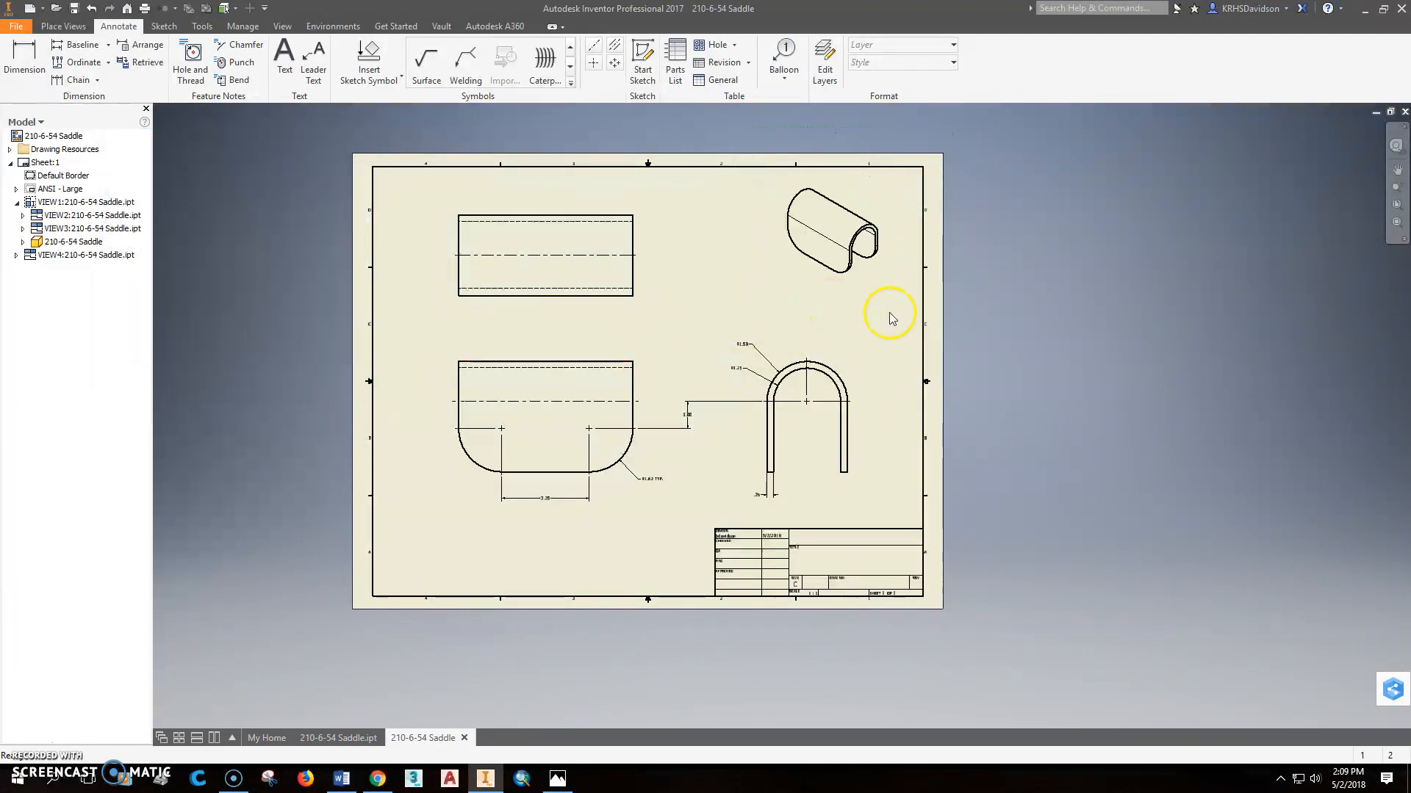
- Save the drawing as 210-6-54 Saddle in Inventor Drawing (*.idw) format in the Davidson workspace folder
scroll(871, 467, up, 2)
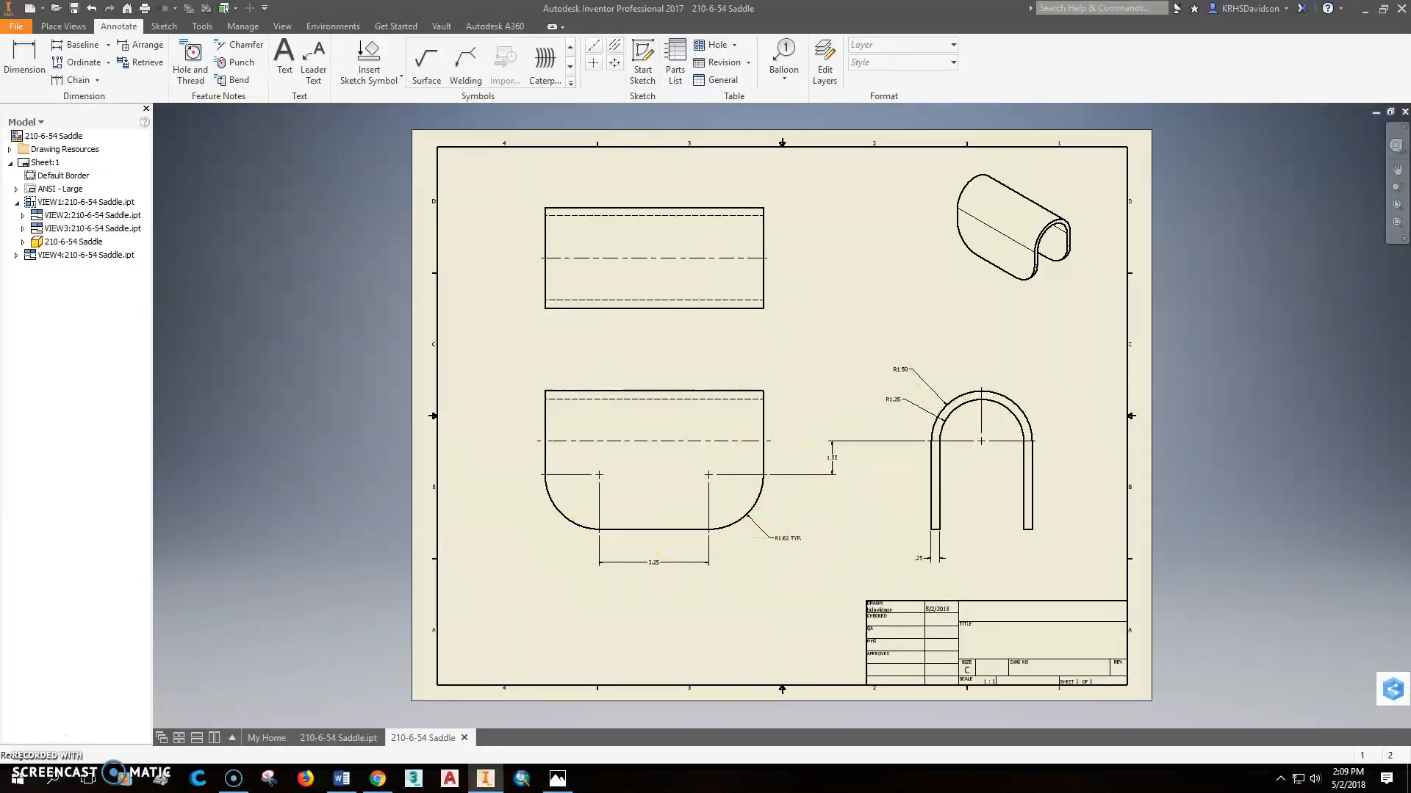
click(74, 8)
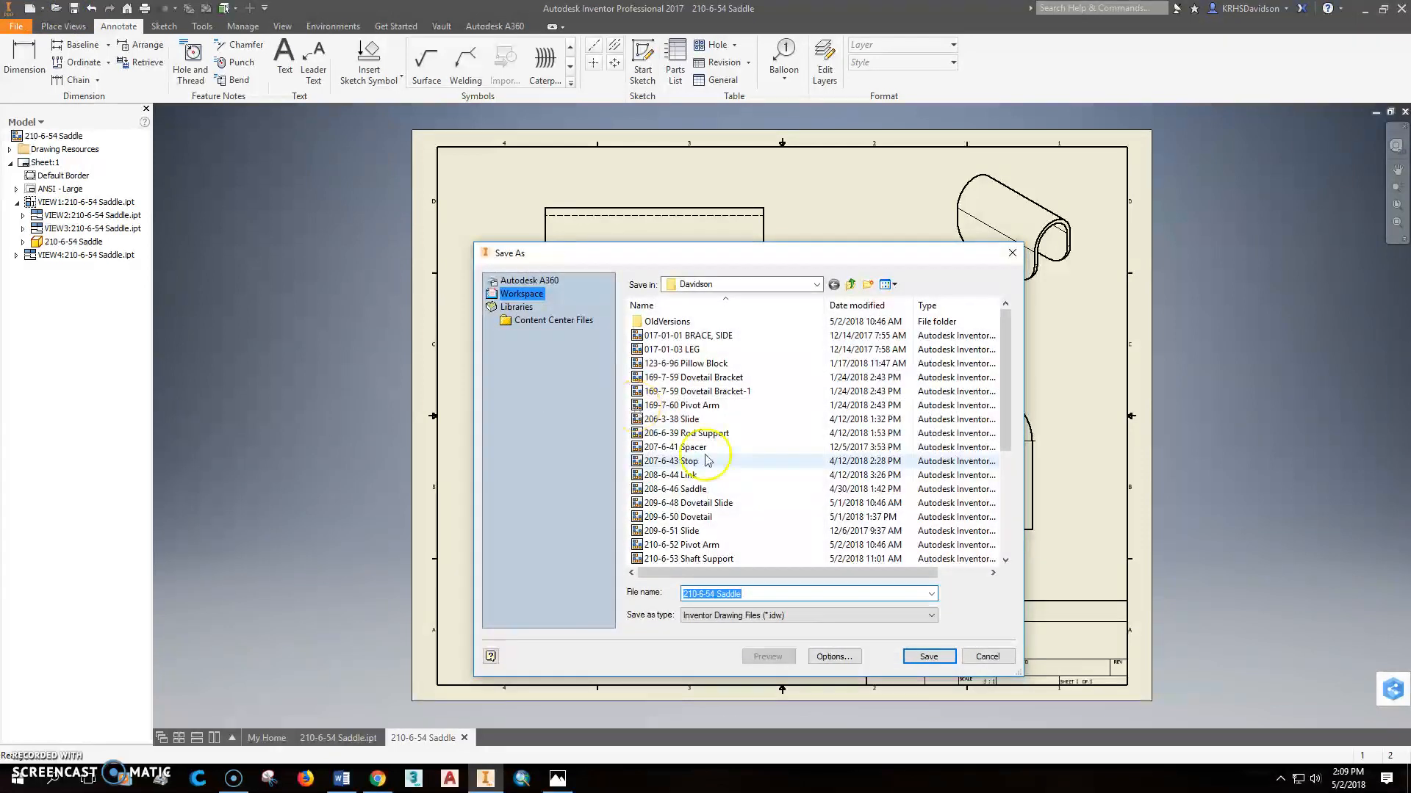
click(929, 656)
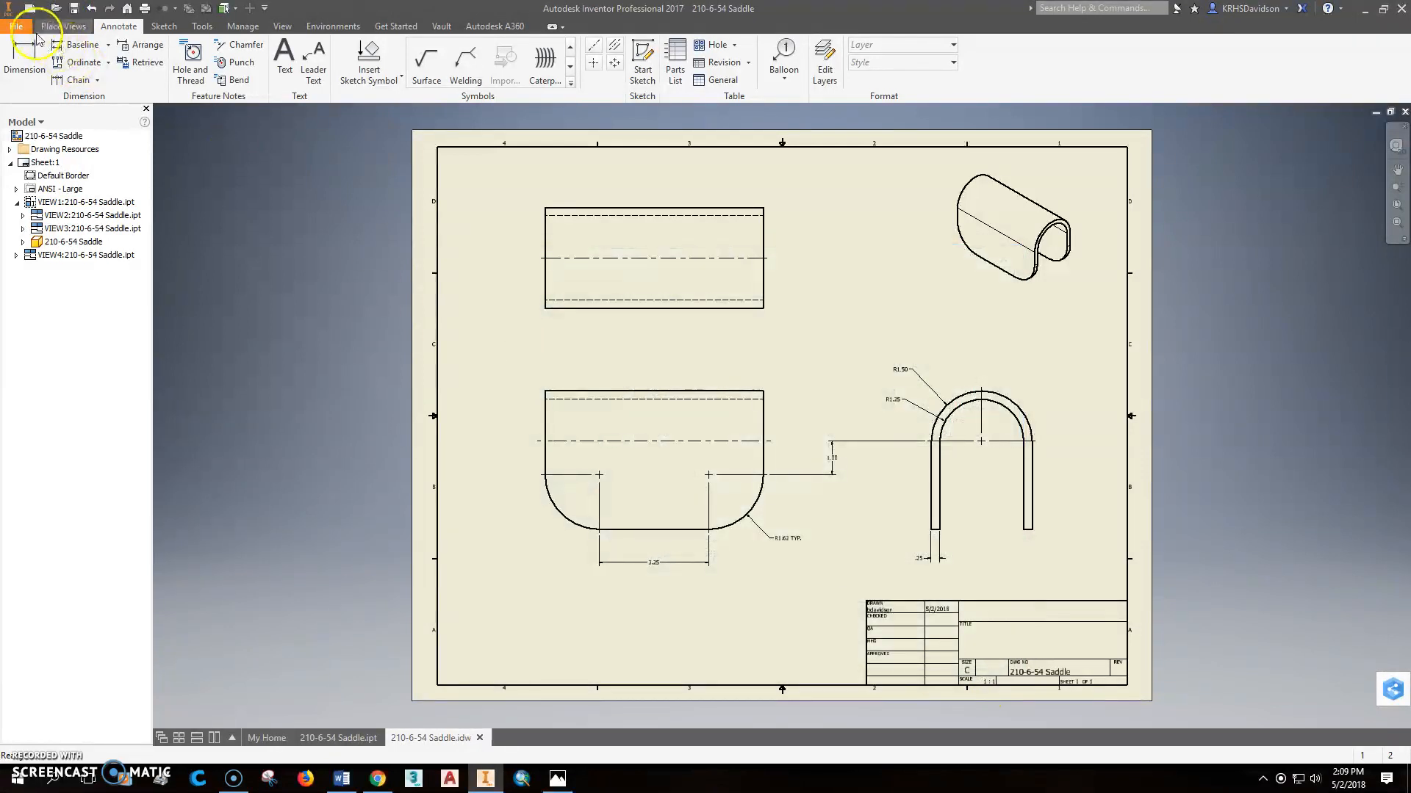
- In the drawing's iProperties summary, set the title to SADDLE and the company to KETTLE RUN HIGH SCHOOL
click(16, 26)
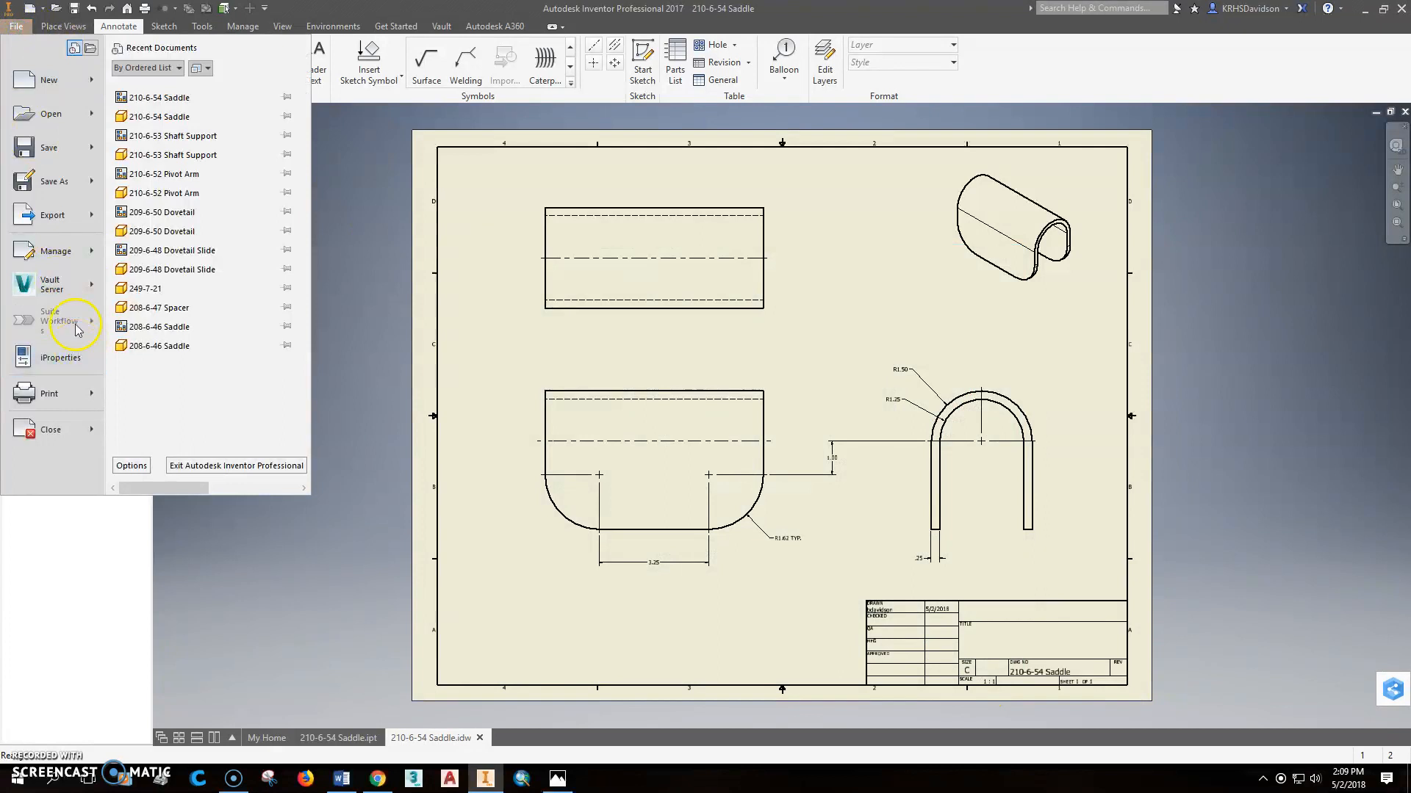
click(77, 358)
click(331, 176)
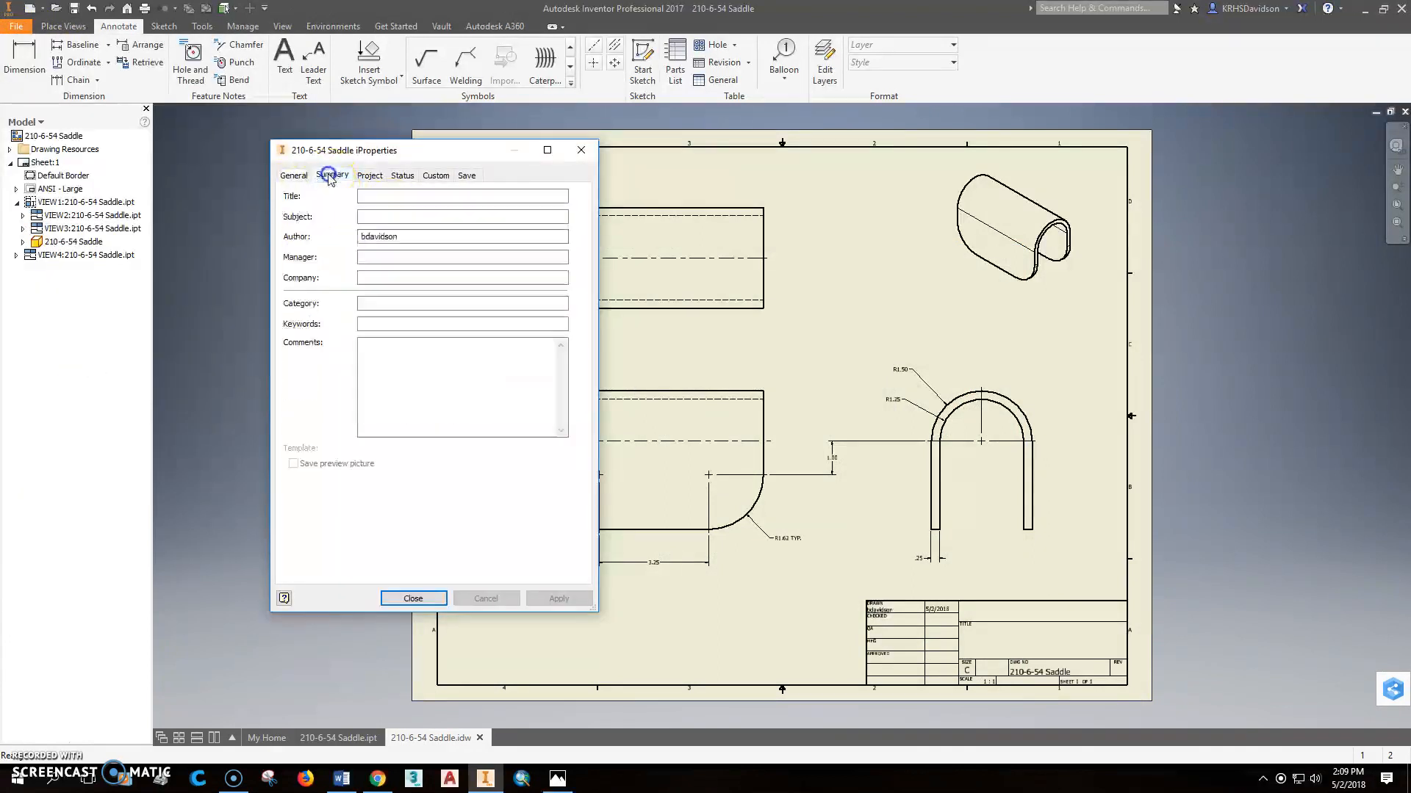
click(364, 196)
text(DDLE)
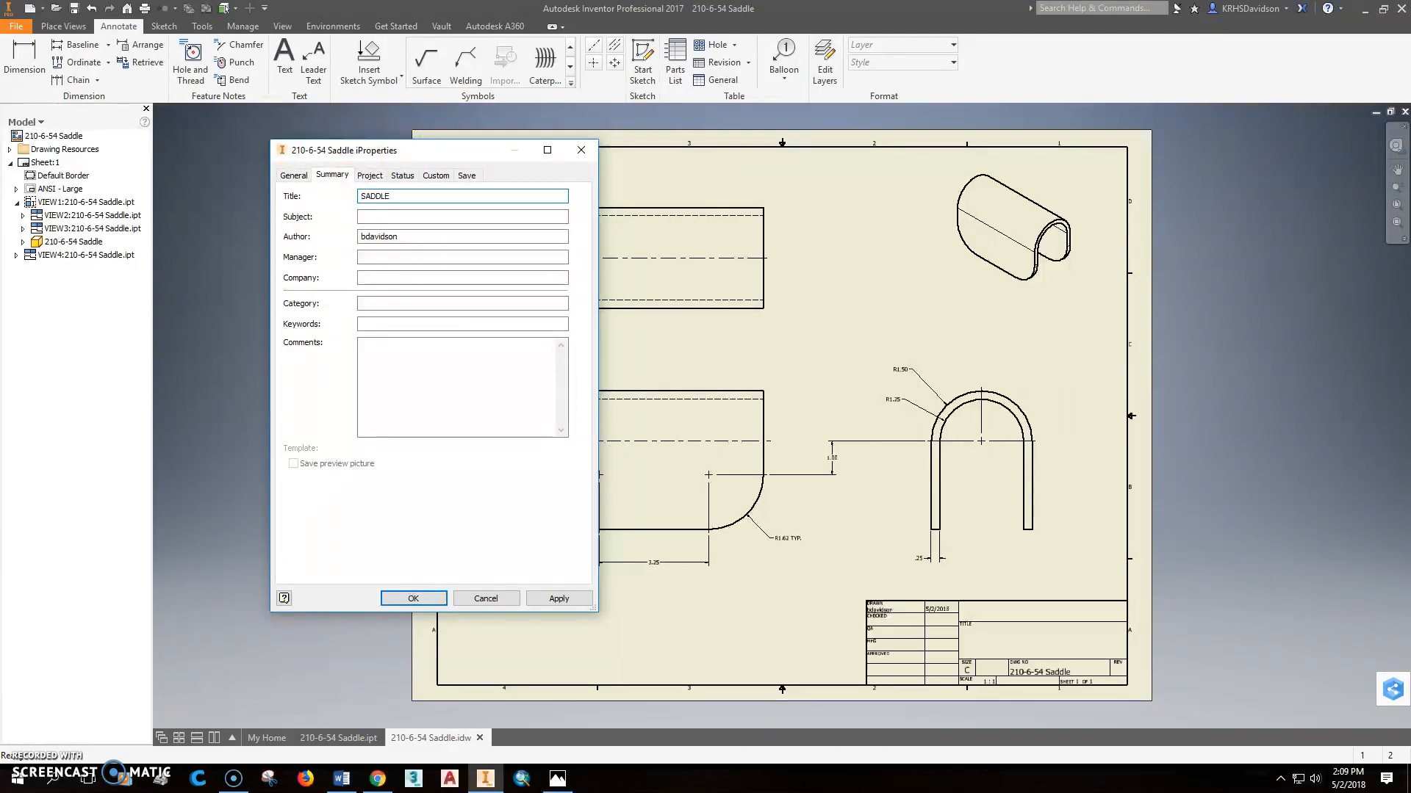
click(373, 277)
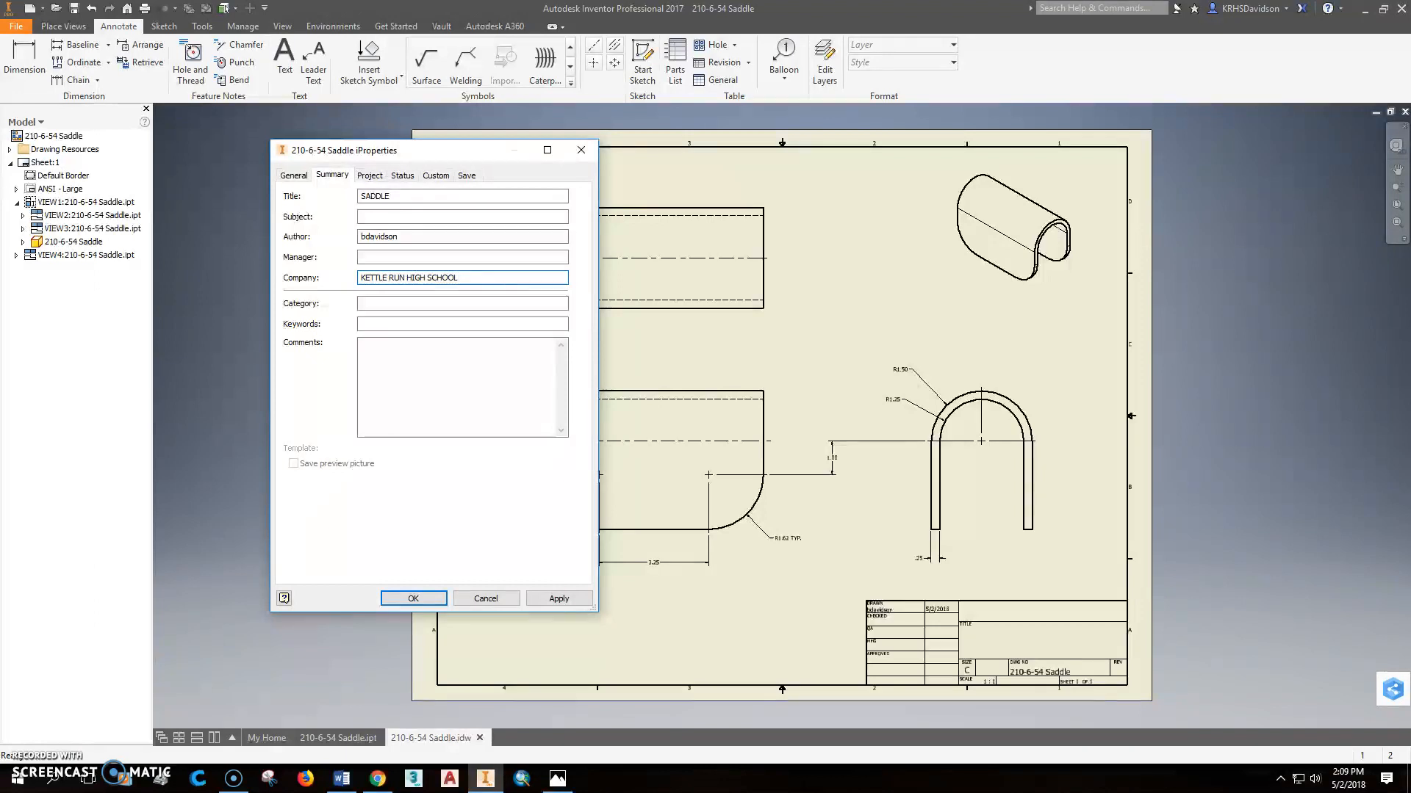
- In the project iProperties, set the part number to 210-6-54 and the description to SADDLE, and apply the changes
click(369, 175)
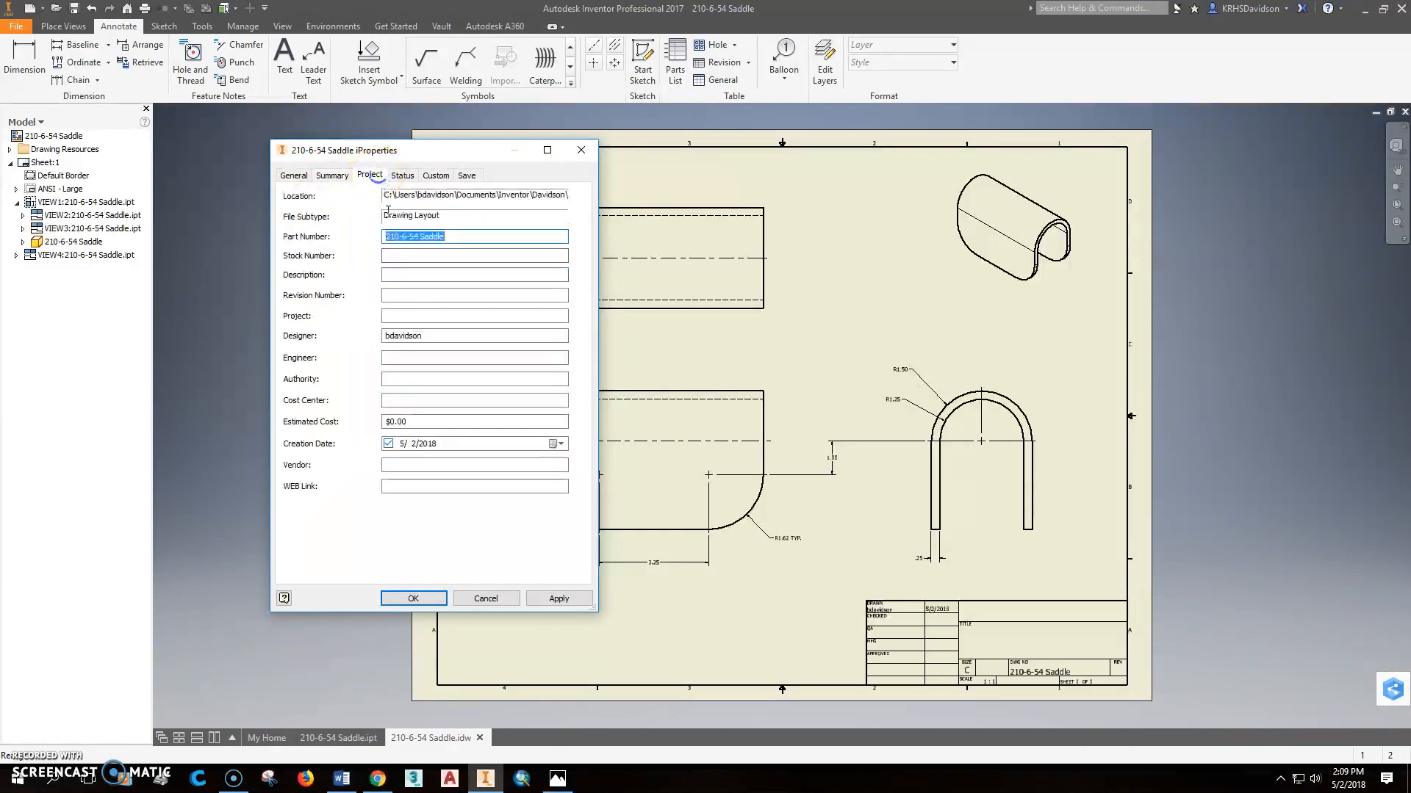
double_click(436, 237)
key(BackSpace)
click(410, 272)
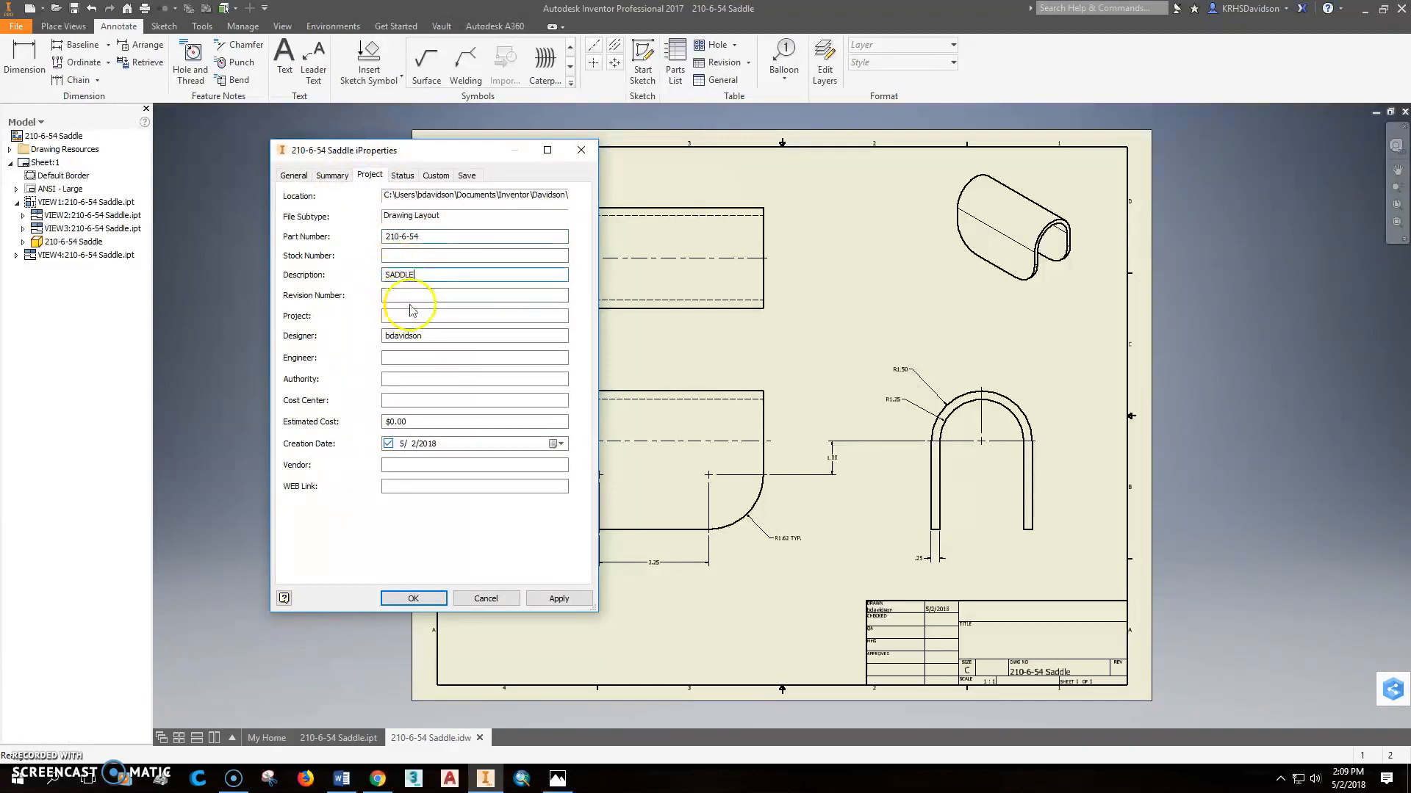
text(SADDLE)
click(559, 599)
click(415, 599)
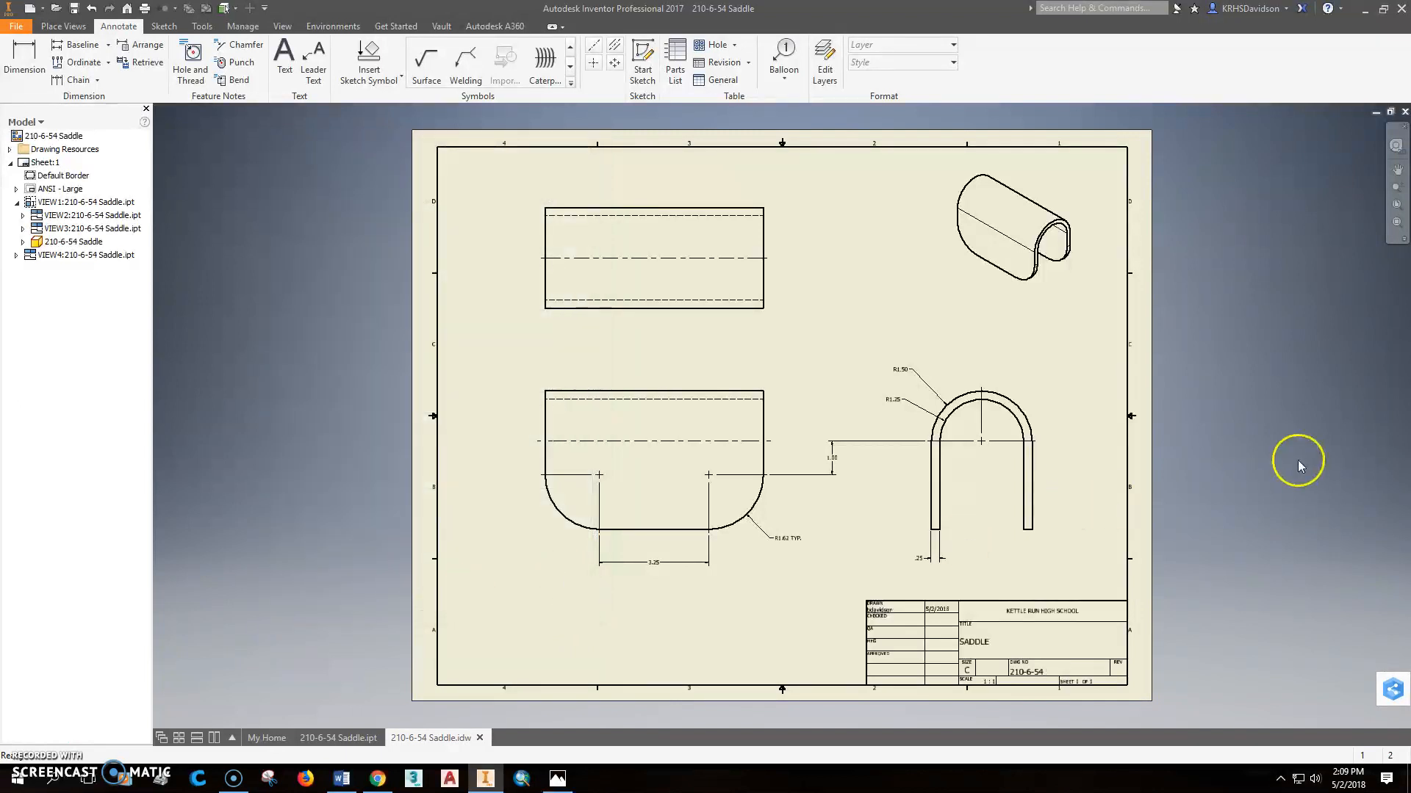
- Save the updated drawing and export it as a PDF under the proposed file name
click(16, 26)
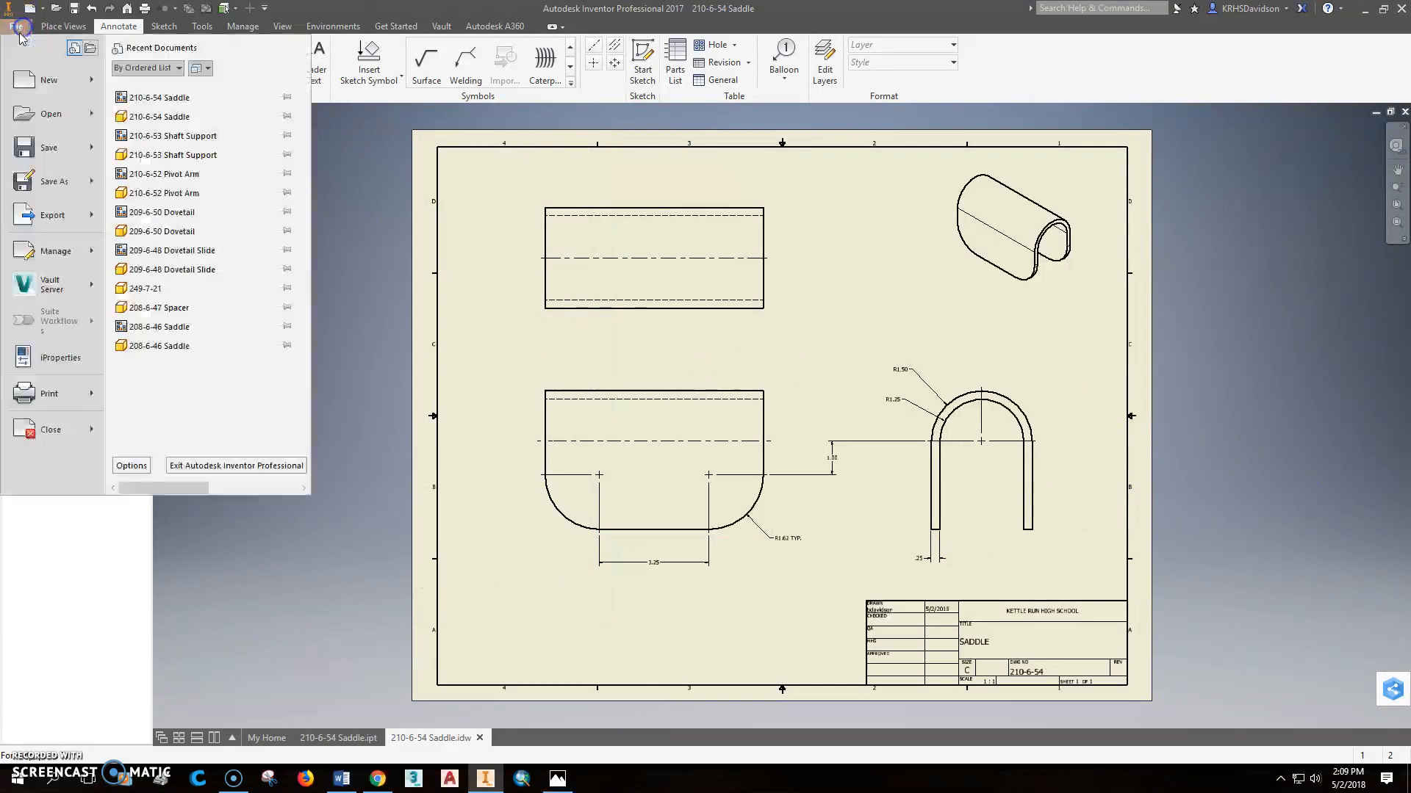
click(63, 149)
click(15, 25)
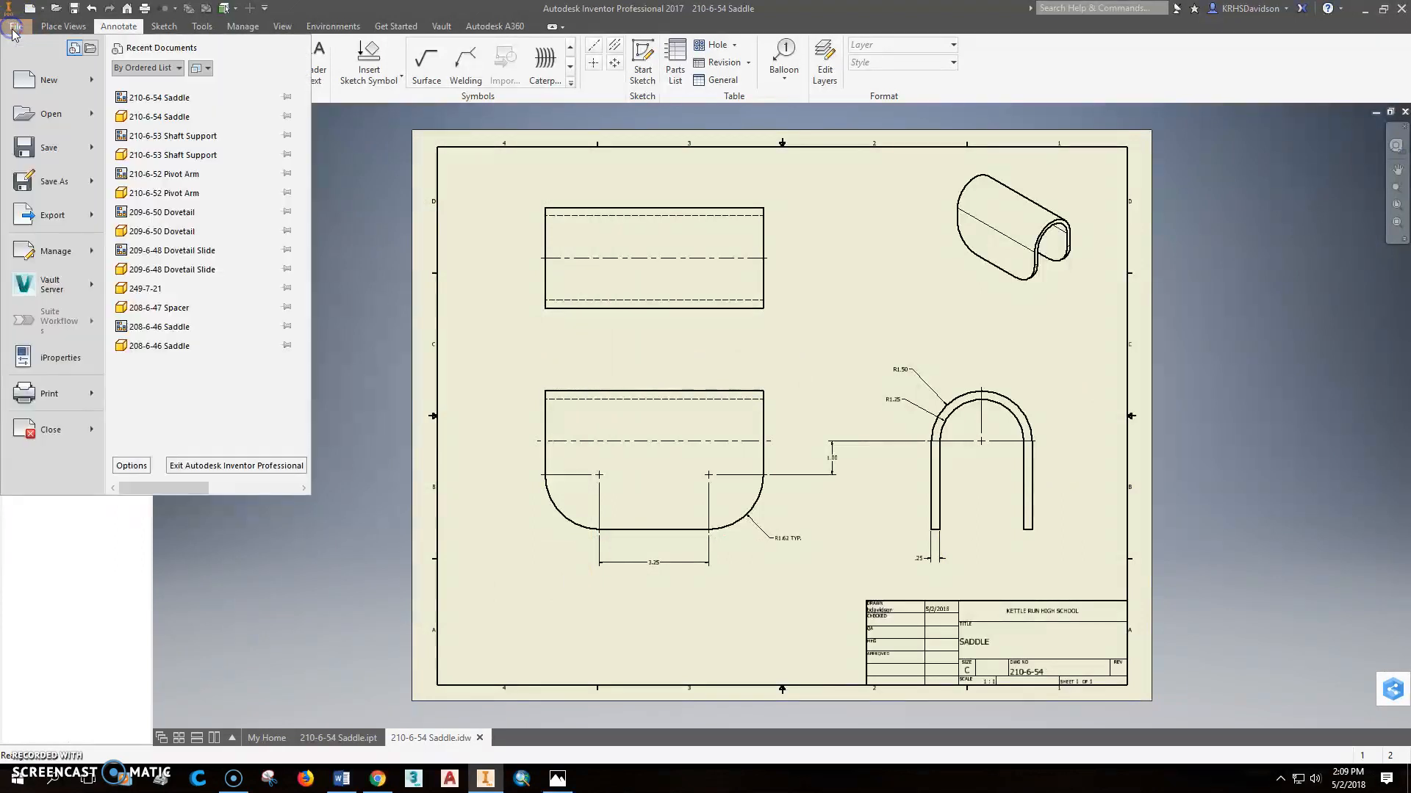
mouse_move(53, 208)
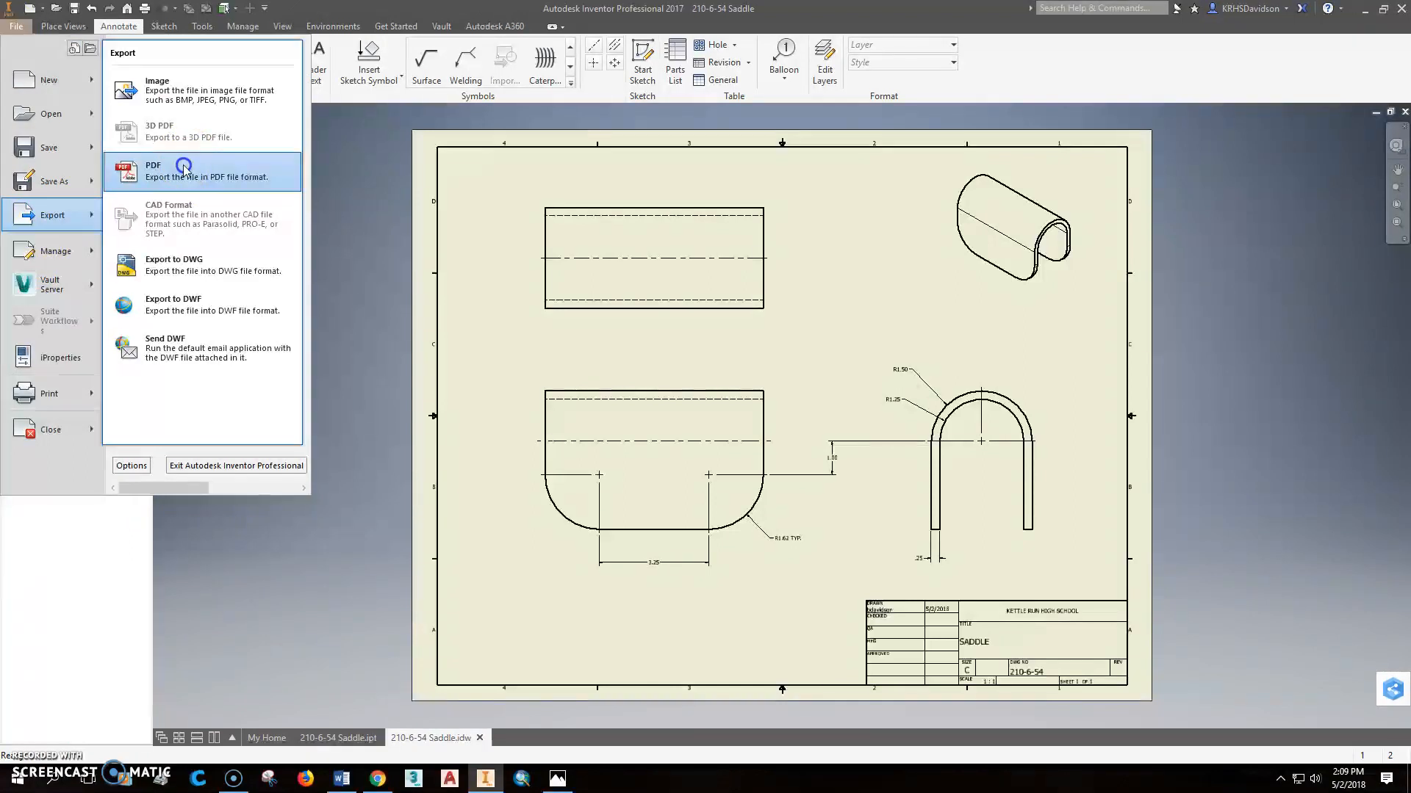
click(180, 169)
click(928, 656)
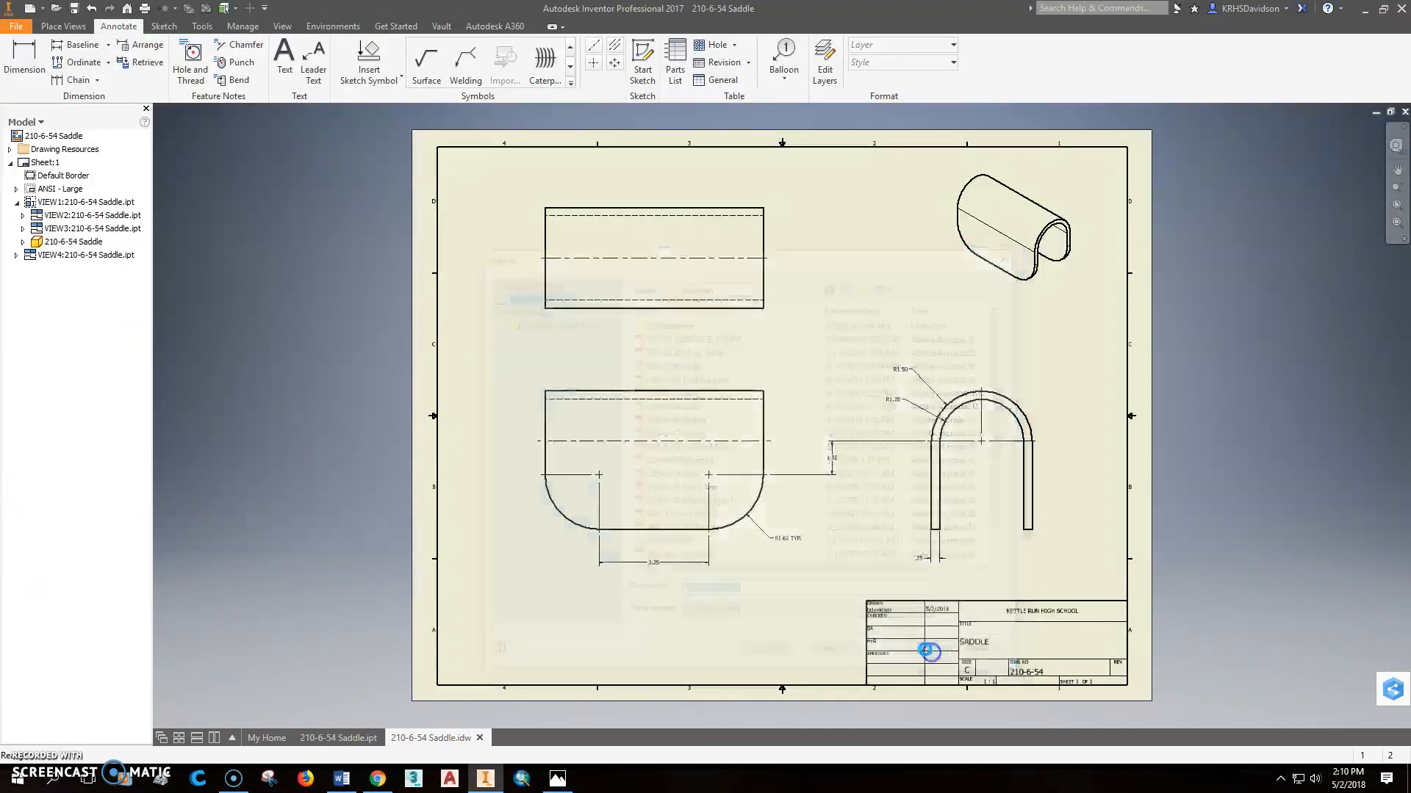